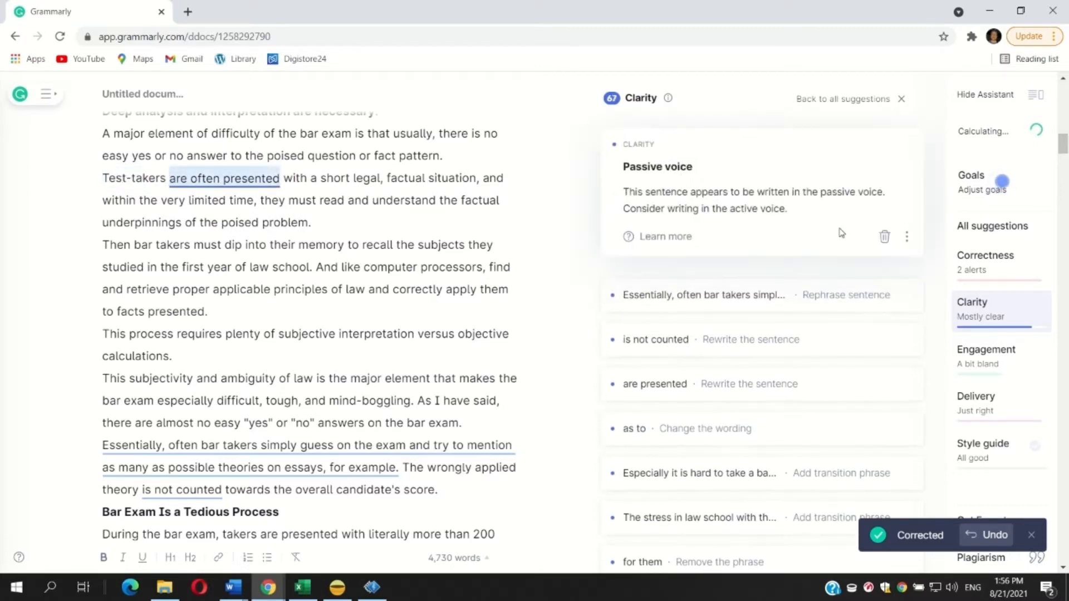
Step: Dismiss the passive-voice suggestions for "are often presented", "is not counted" and "are presented", and accept the rephrasing of the "Essentially" sentence
{"action": "left_click", "coordinate": [881, 236]}
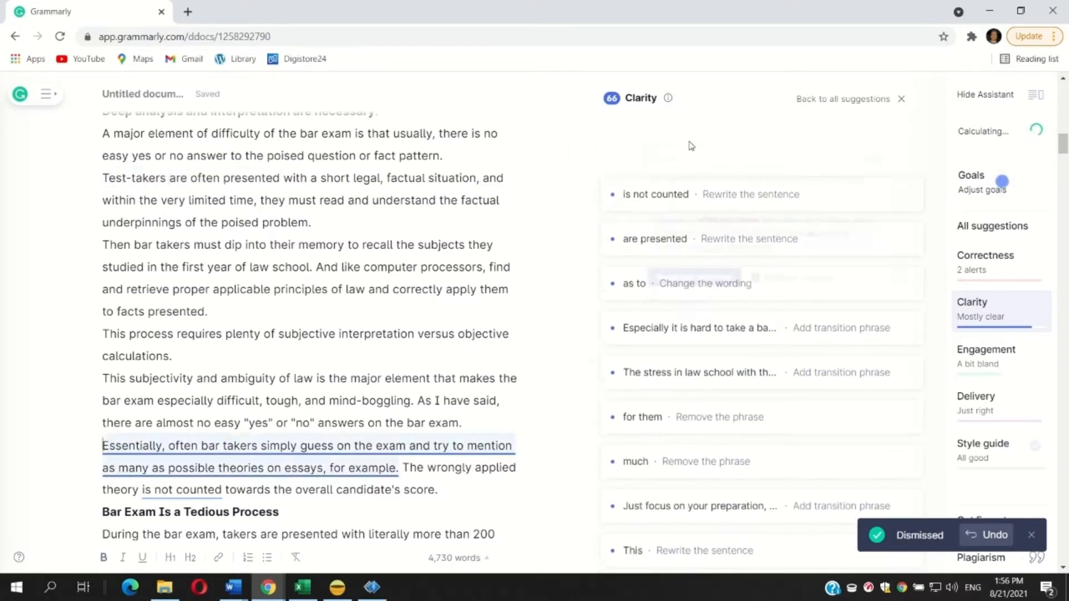
{"action": "left_click", "coordinate": [700, 292]}
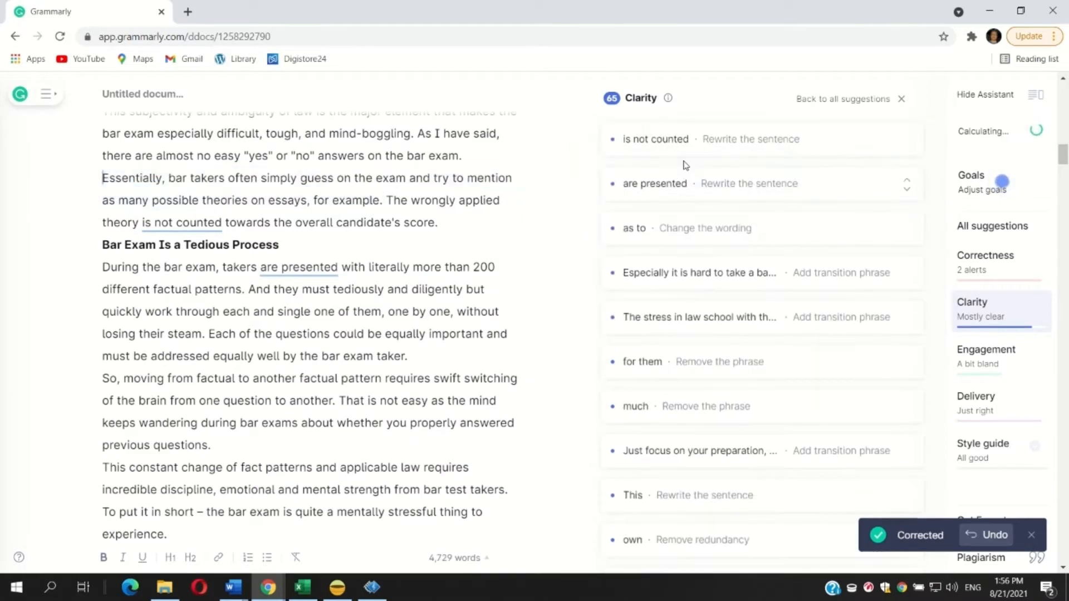
{"action": "left_click", "coordinate": [676, 146]}
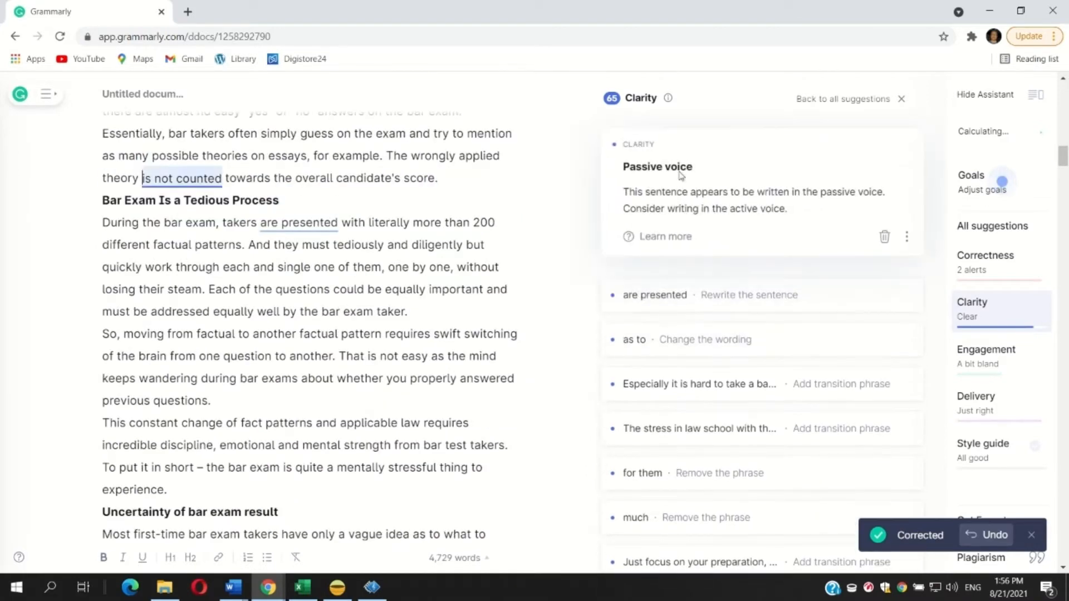
{"action": "left_click", "coordinate": [884, 236]}
{"action": "left_click", "coordinate": [674, 146]}
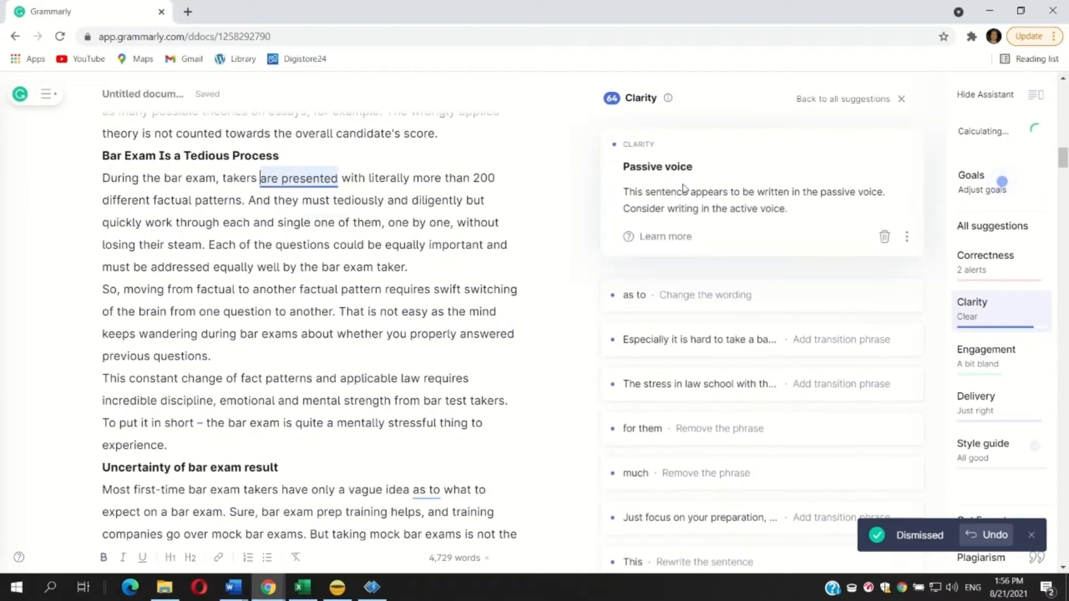
{"action": "left_click", "coordinate": [884, 237]}
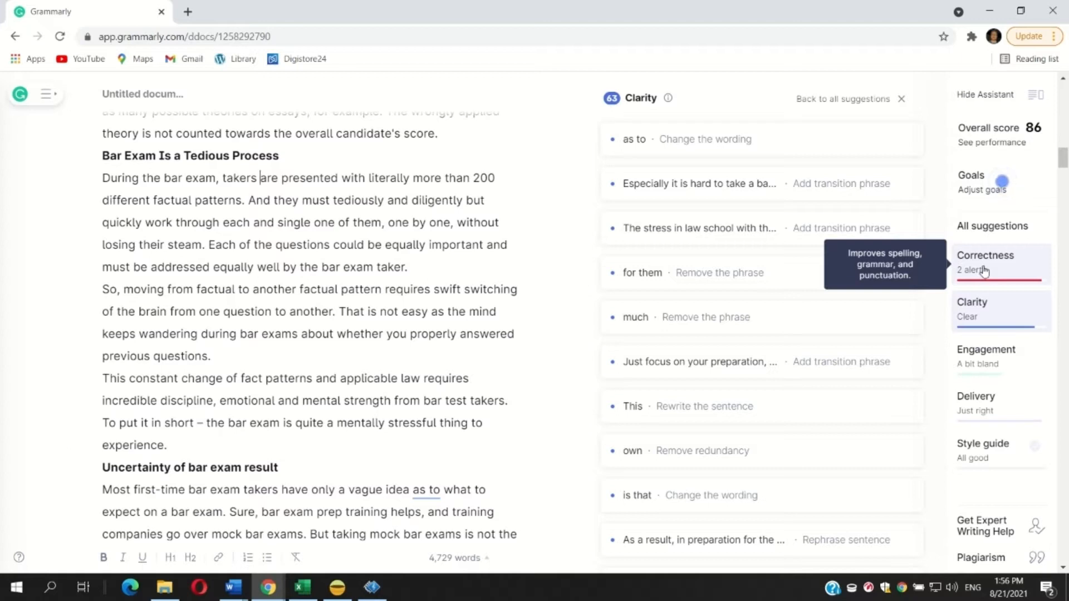
Step: In the Correctness suggestions, dismiss the unknown-word alert for "test-taker's" and accept the article correction "the California"
{"action": "left_click", "coordinate": [984, 271]}
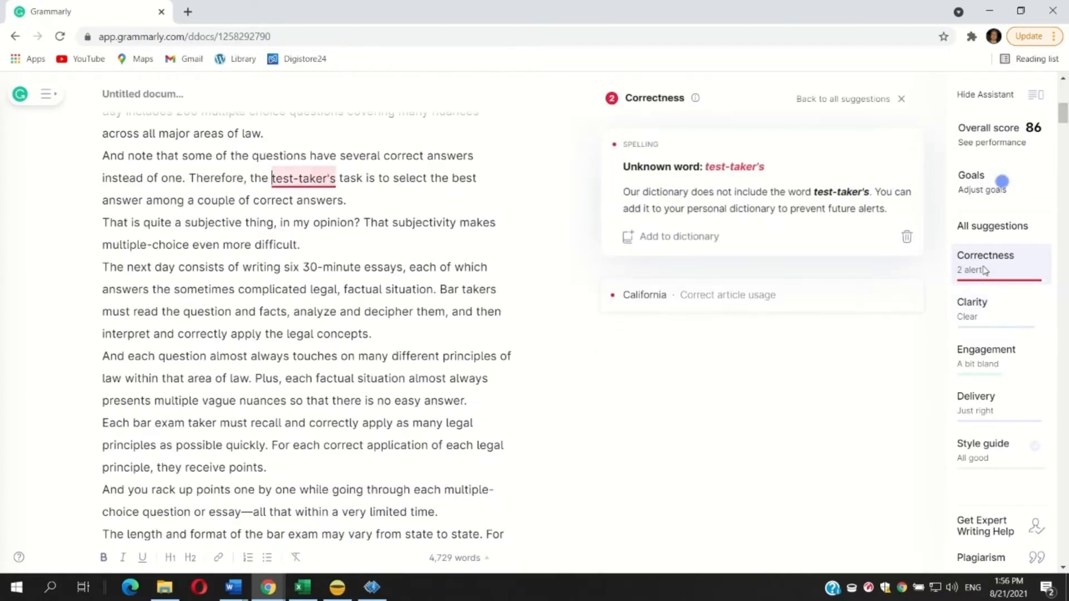
{"action": "left_click", "coordinate": [907, 239]}
{"action": "left_click", "coordinate": [682, 158]}
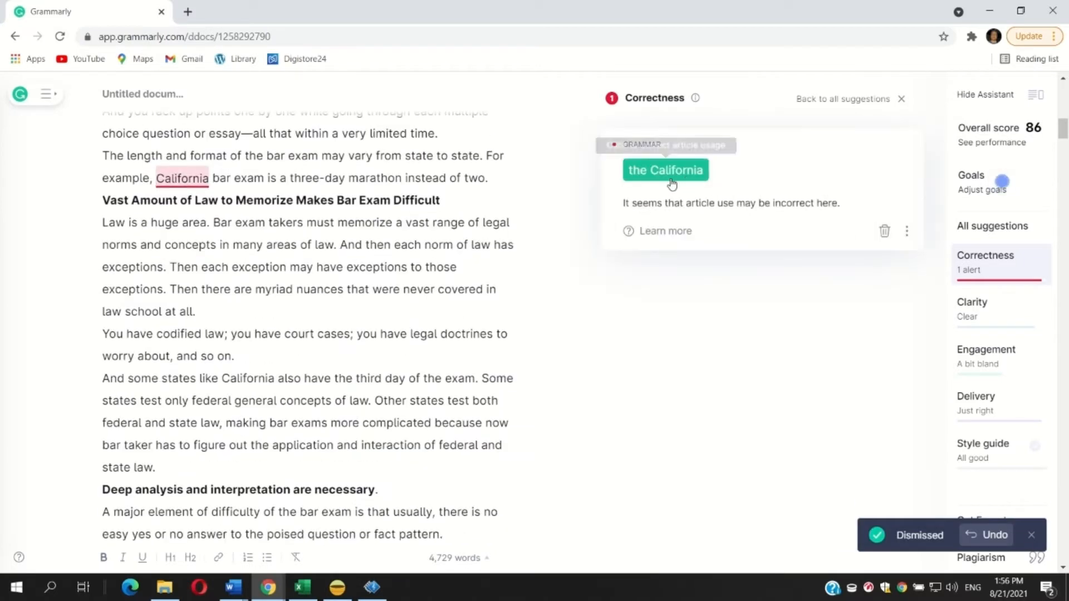
{"action": "left_click", "coordinate": [671, 174]}
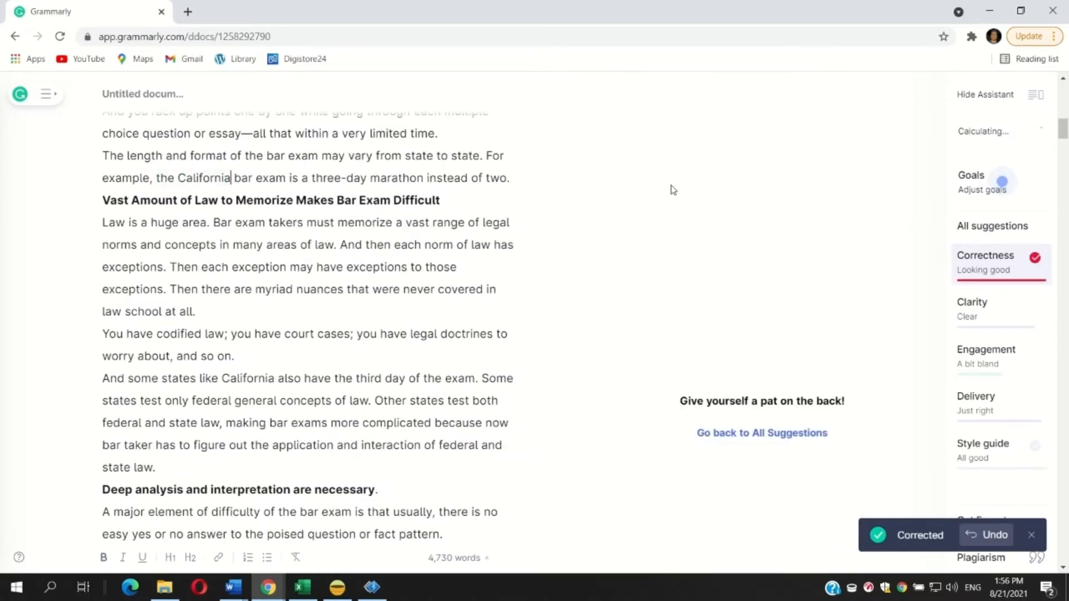
Step: In the Clarity suggestions, replace "as to" with "of" and add the transition "So" before "below I will list the states"
{"action": "left_click", "coordinate": [990, 315]}
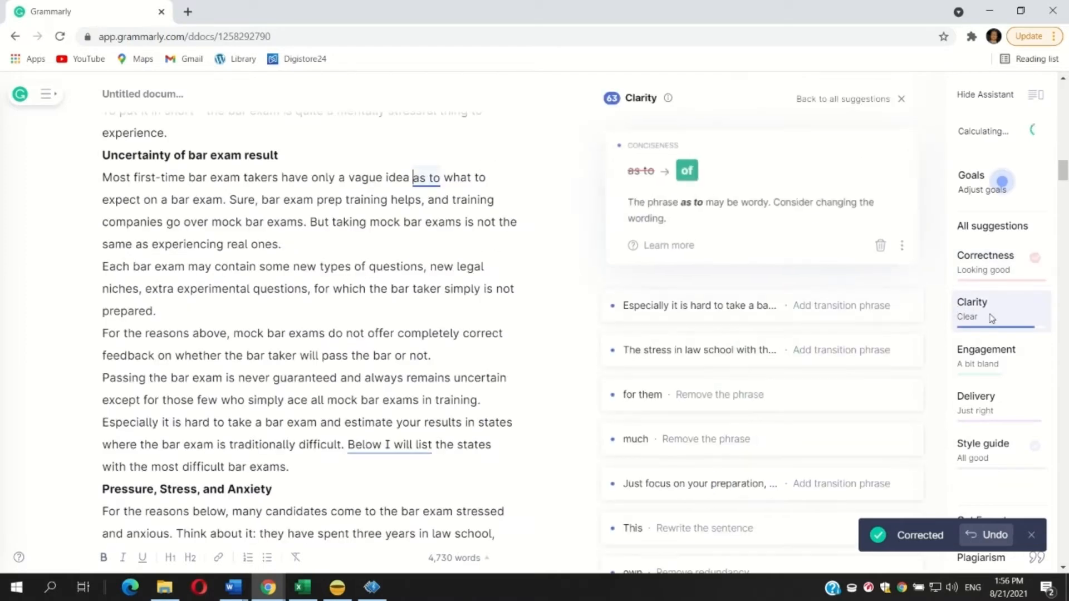
{"action": "left_click", "coordinate": [684, 169]}
{"action": "left_click", "coordinate": [663, 139]}
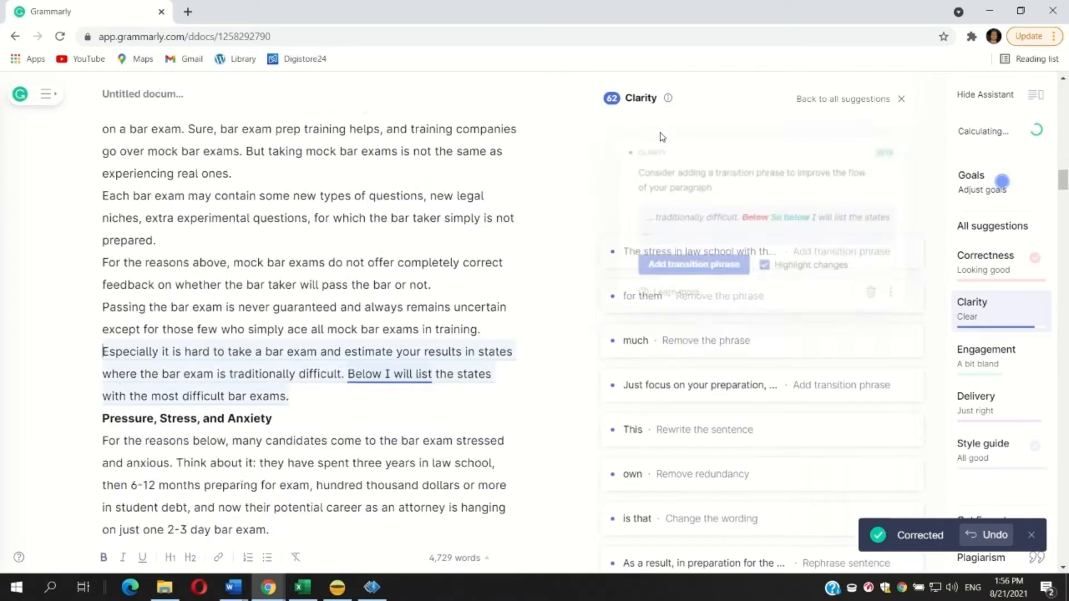
{"action": "left_click", "coordinate": [694, 276]}
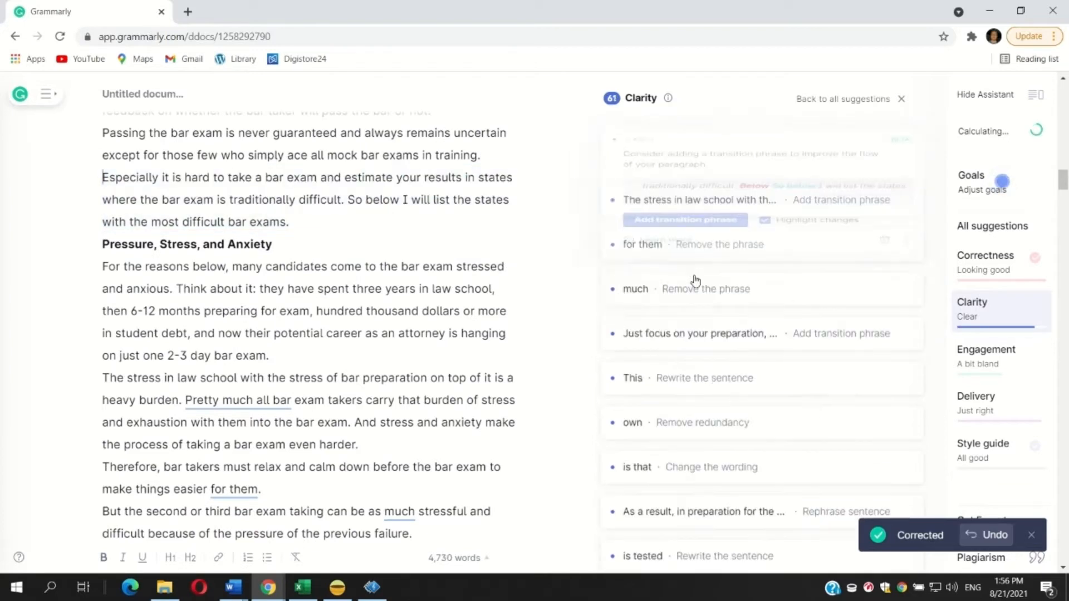
Step: Add the transition "Unfortunately," after the "heavy burden" sentence and remove "pretty much" from the sentence that follows
{"action": "left_click", "coordinate": [675, 140]}
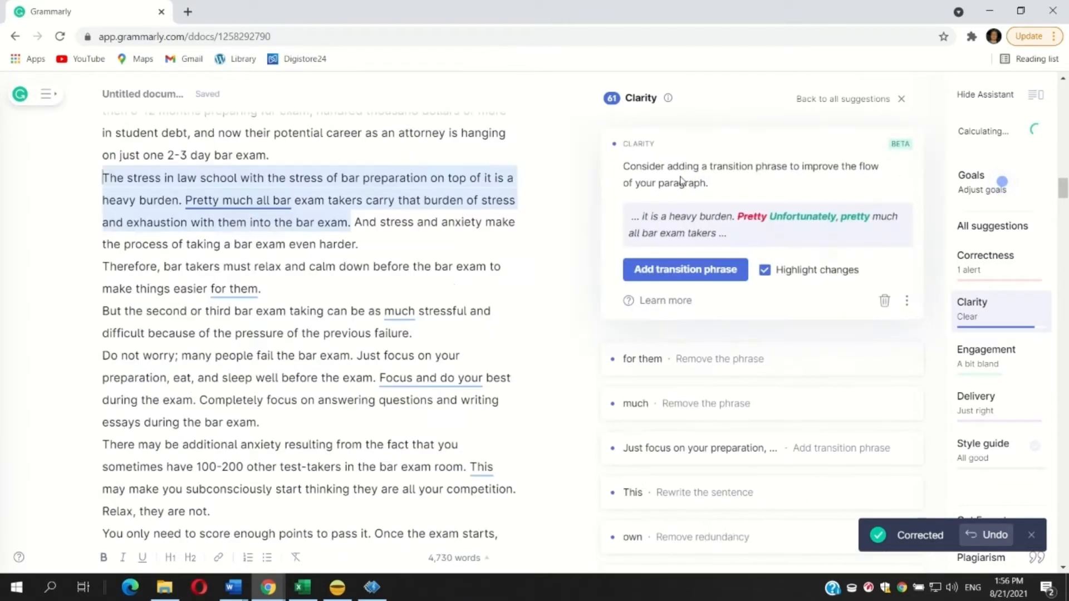
{"action": "left_click", "coordinate": [684, 269]}
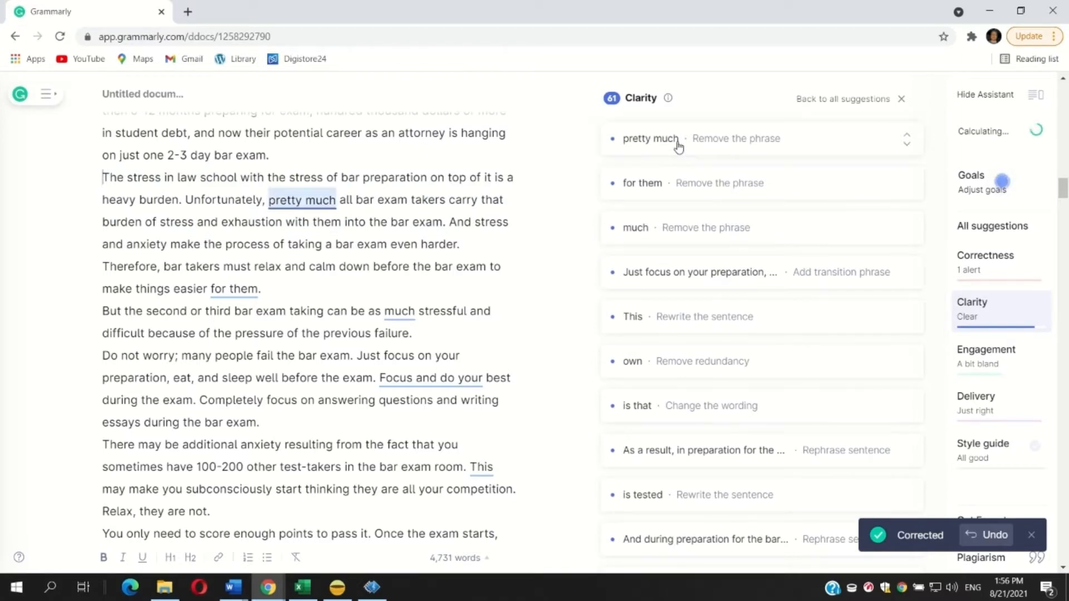
{"action": "left_click", "coordinate": [677, 140]}
{"action": "left_click", "coordinate": [680, 167]}
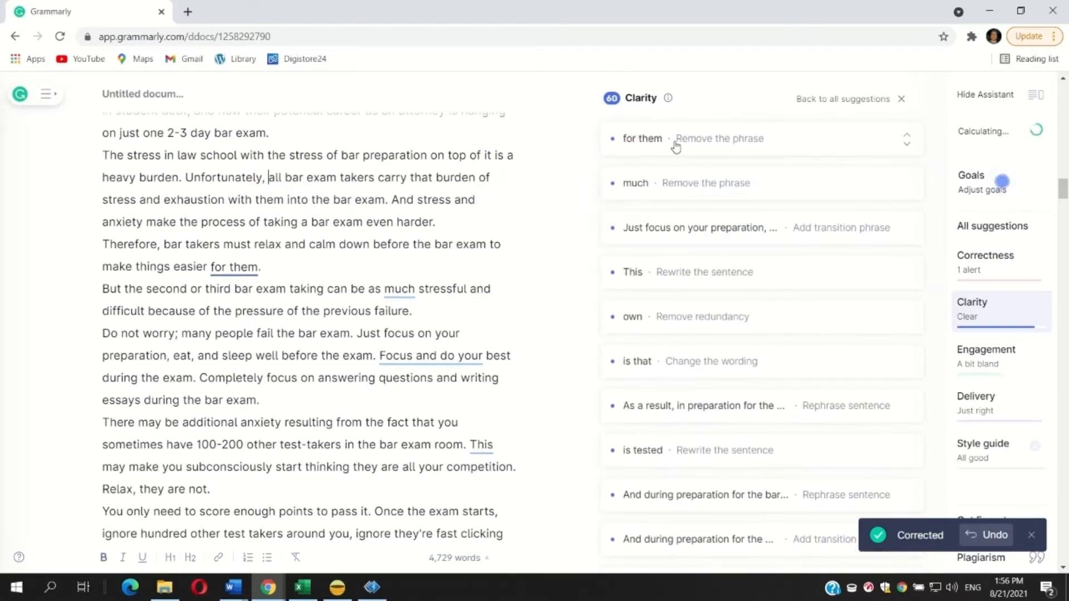
Step: Accept the suggestions to remove "for them" after "make things easier" and "much" before "stressful"
{"action": "left_click", "coordinate": [676, 142]}
{"action": "left_click", "coordinate": [663, 169]}
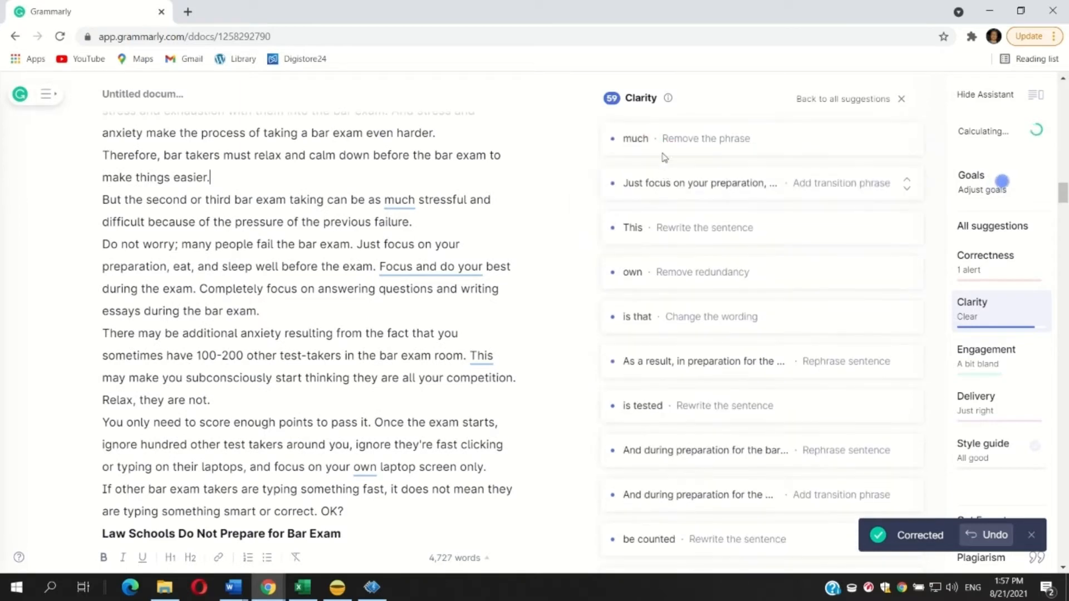
{"action": "left_click", "coordinate": [662, 146]}
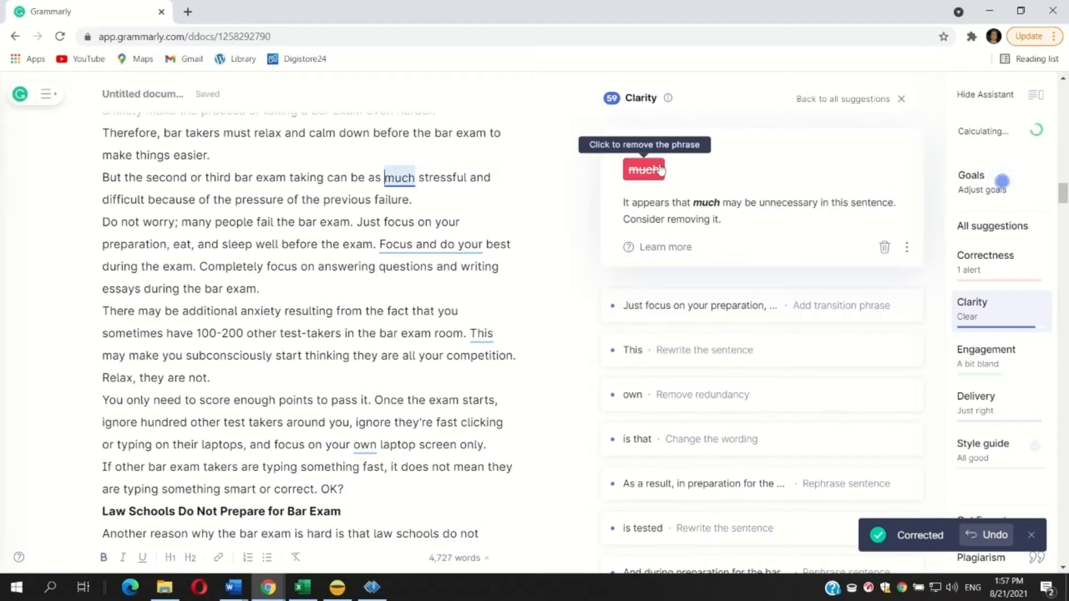
{"action": "left_click", "coordinate": [661, 169]}
Step: Add the transitions "Then," before "focus and do your best" and "Finally," before "completely focus on answering questions"
{"action": "left_click", "coordinate": [663, 150]}
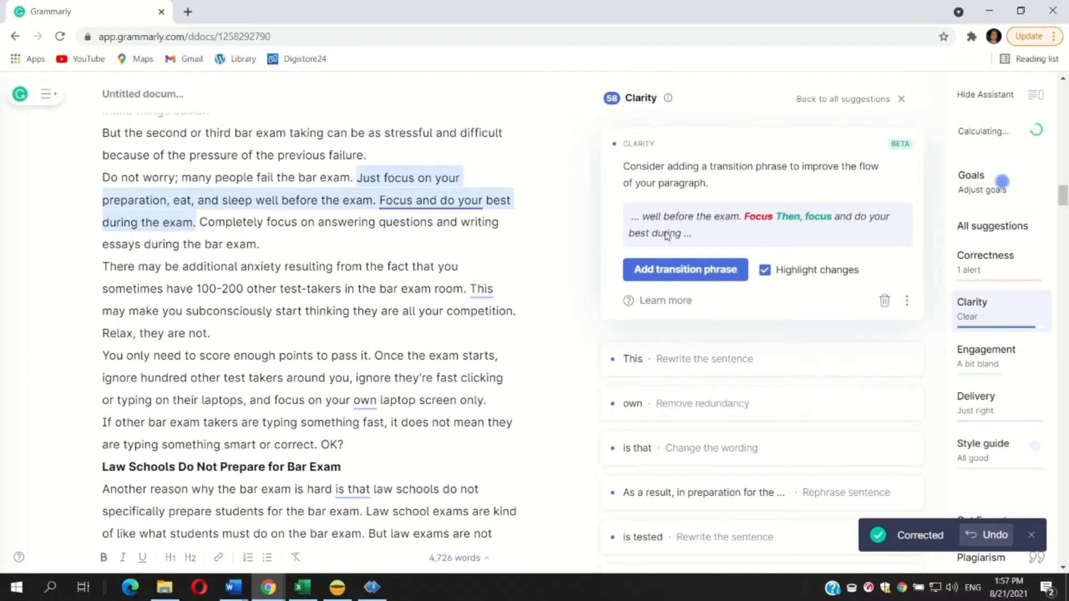
{"action": "left_click", "coordinate": [684, 269]}
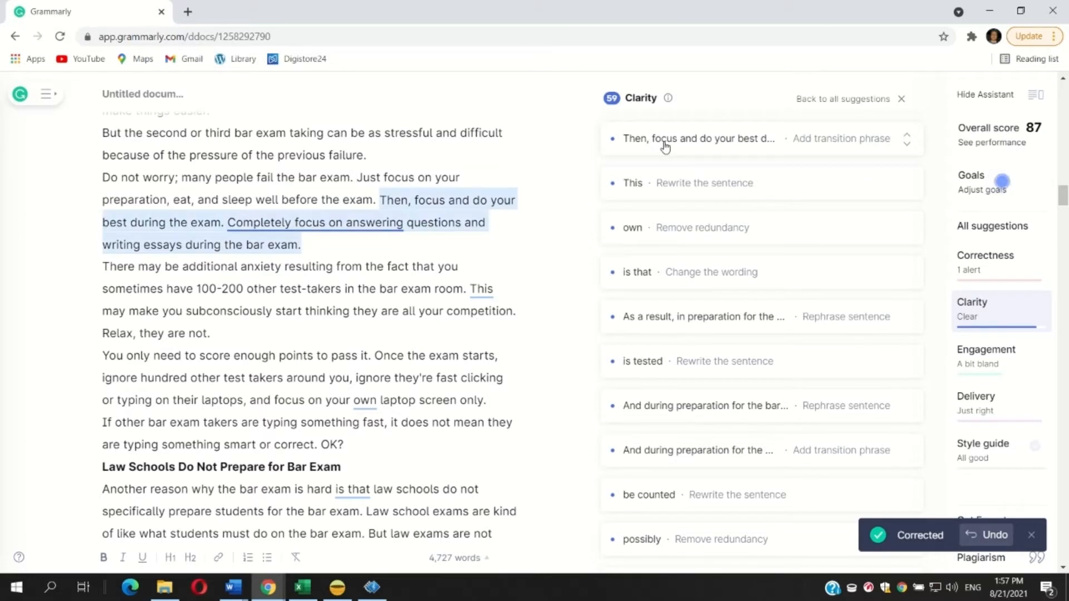
{"action": "left_click", "coordinate": [675, 145]}
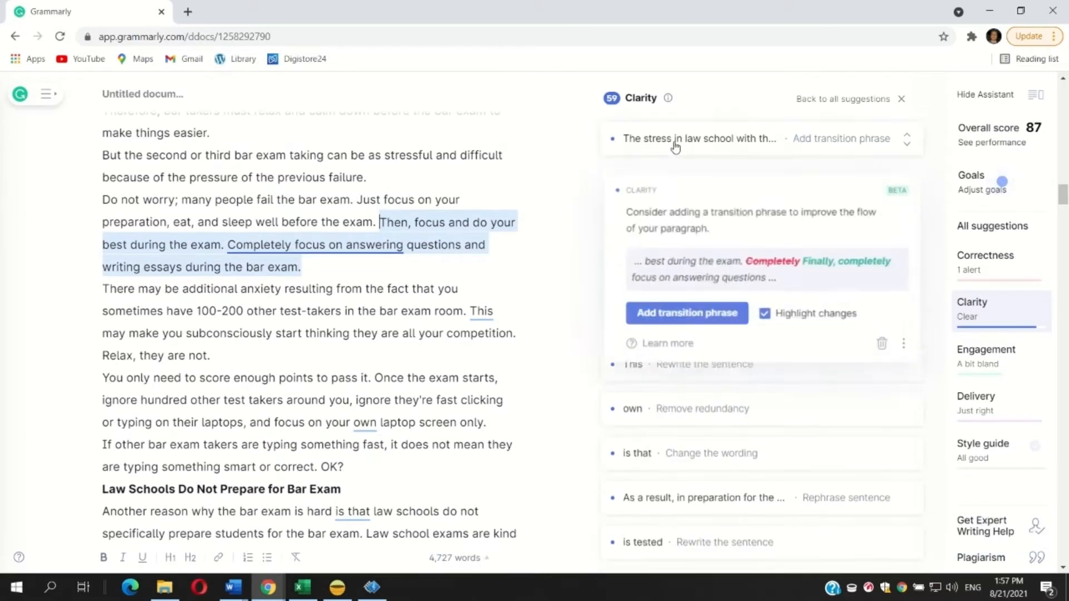
{"action": "left_click", "coordinate": [685, 314]}
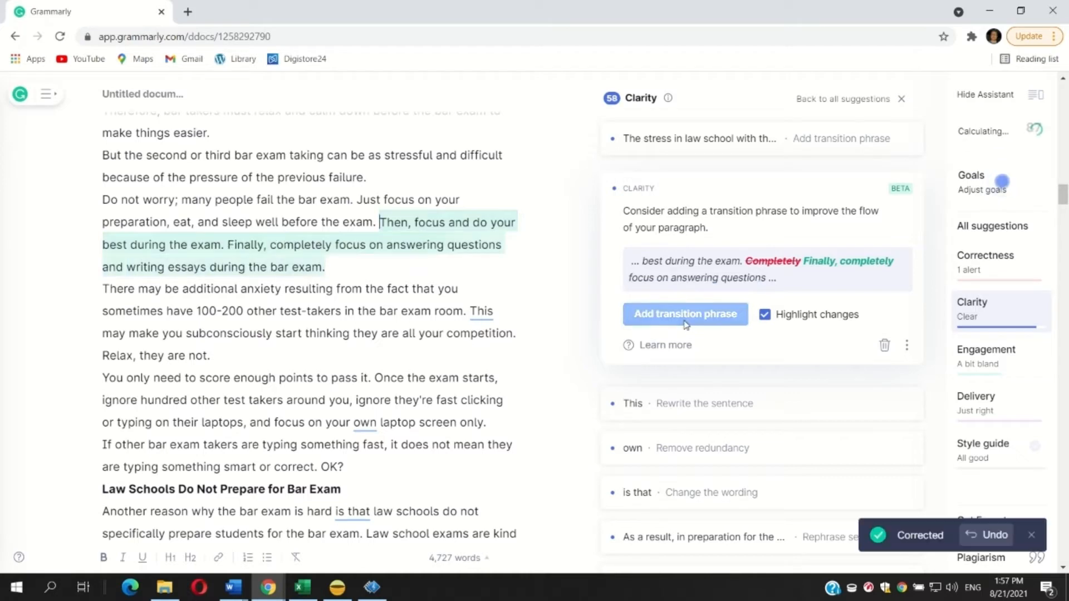
Step: Add the suggested transition before "unfortunately" in the law school stress paragraph and change its opening word to "And"
{"action": "left_click", "coordinate": [660, 139]}
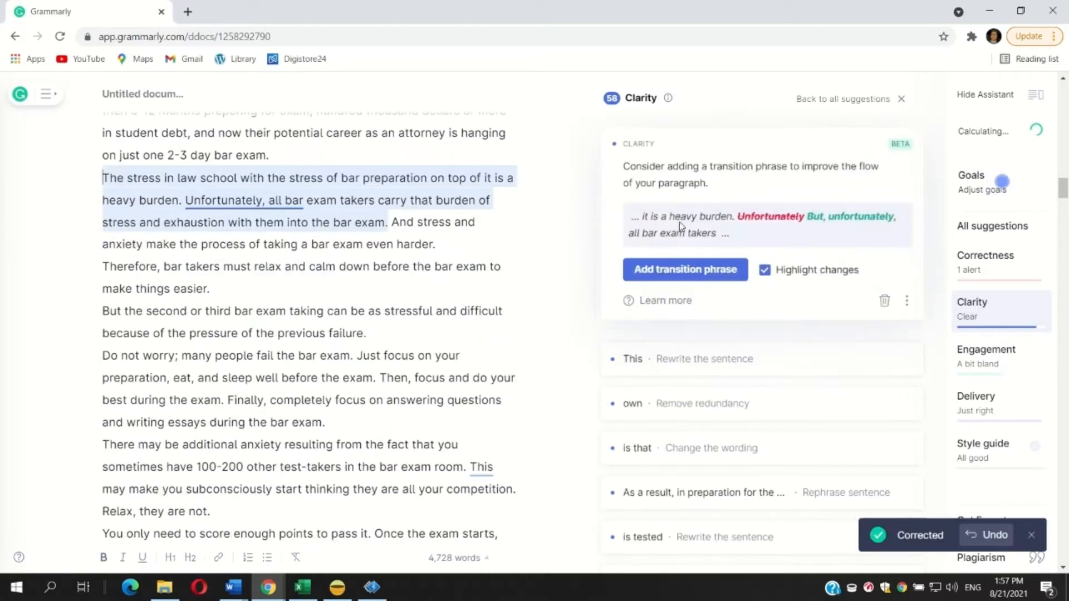
{"action": "left_click", "coordinate": [684, 271]}
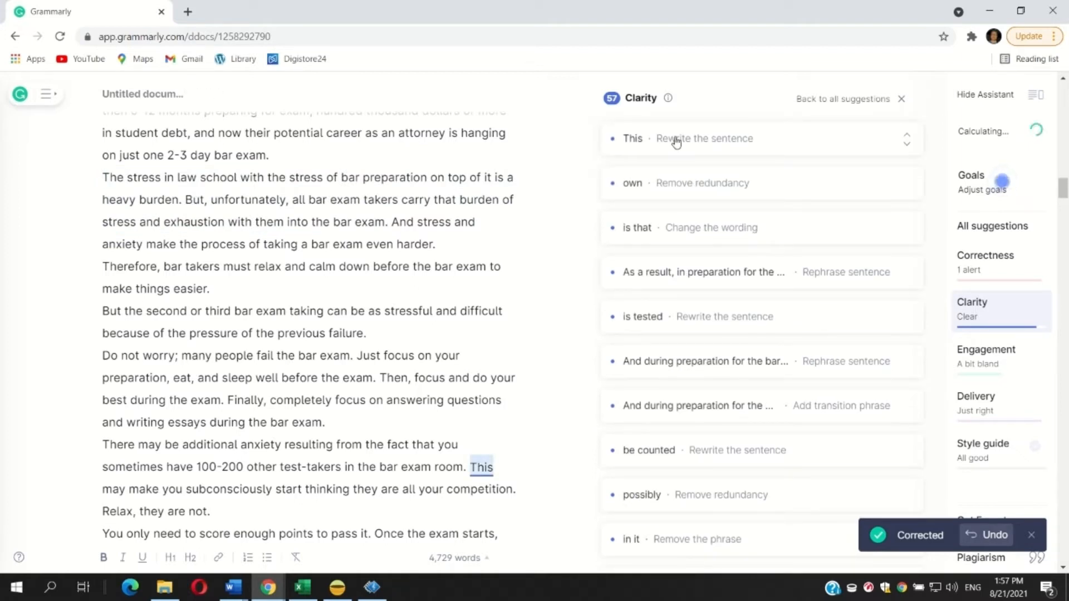
{"action": "double_click", "coordinate": [200, 199]}
{"action": "key", "text": "BackSpace"}
{"action": "type", "text": "And,"}
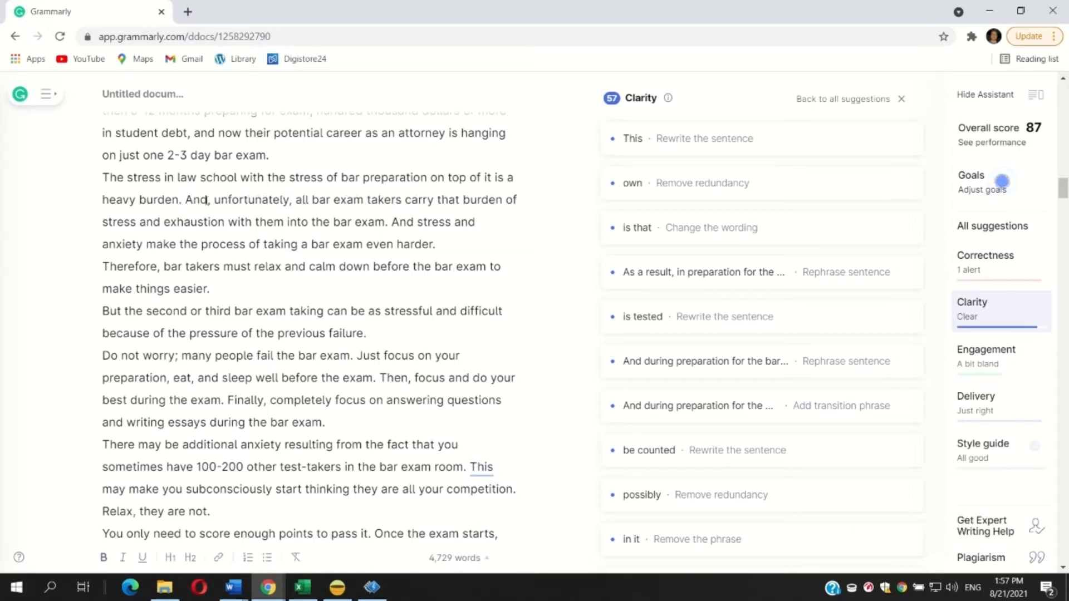
Step: Dismiss the unclear-antecedent suggestion for "This" and remove the redundant "own" from "your own laptop screen"
{"action": "left_click", "coordinate": [901, 139]}
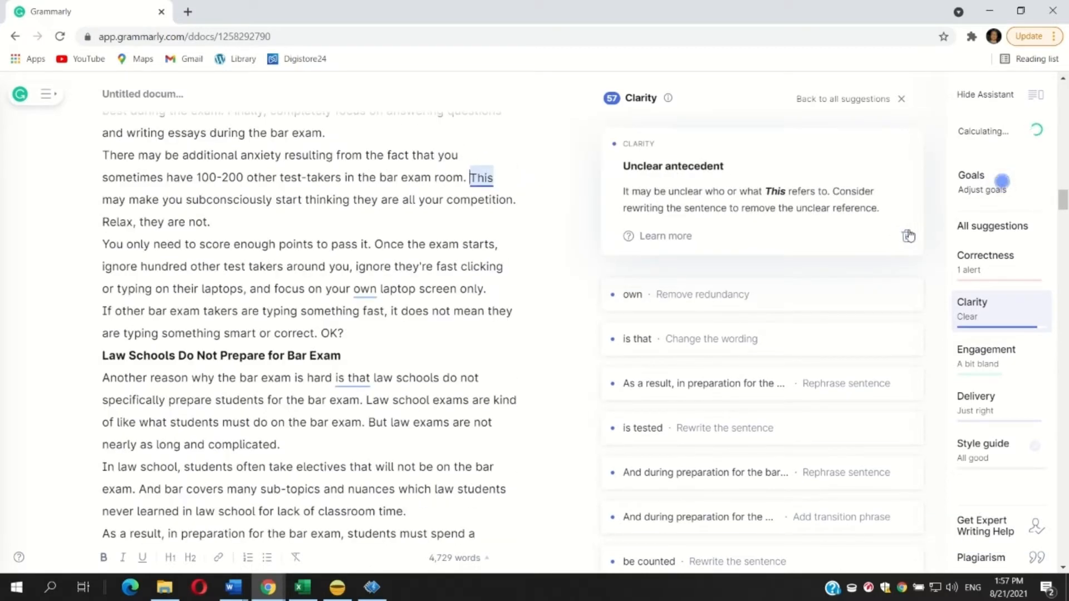
{"action": "left_click", "coordinate": [903, 237]}
{"action": "left_click", "coordinate": [684, 144]}
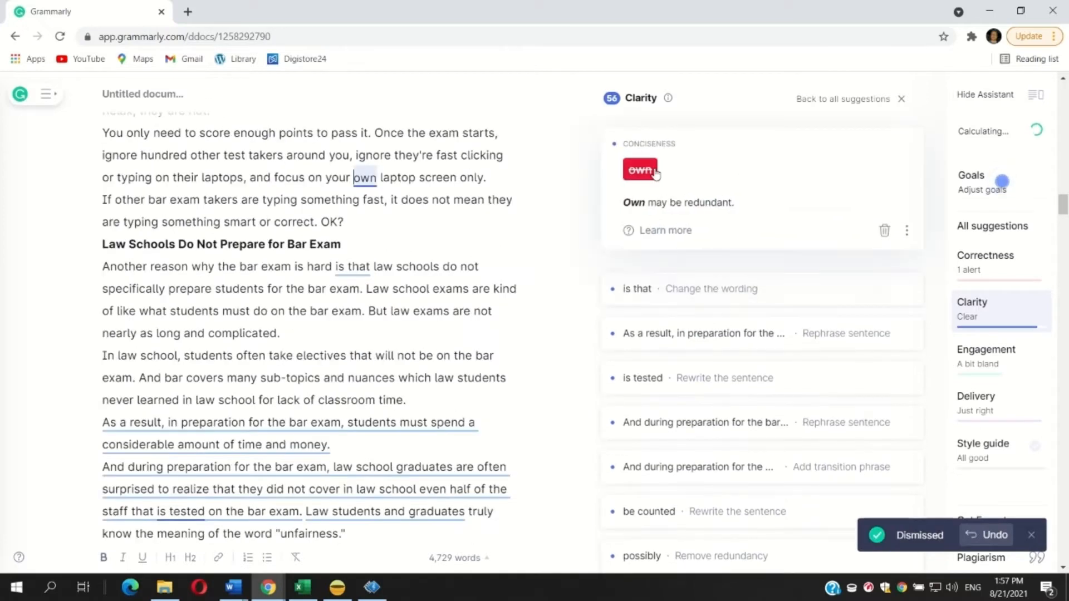
{"action": "left_click", "coordinate": [640, 170]}
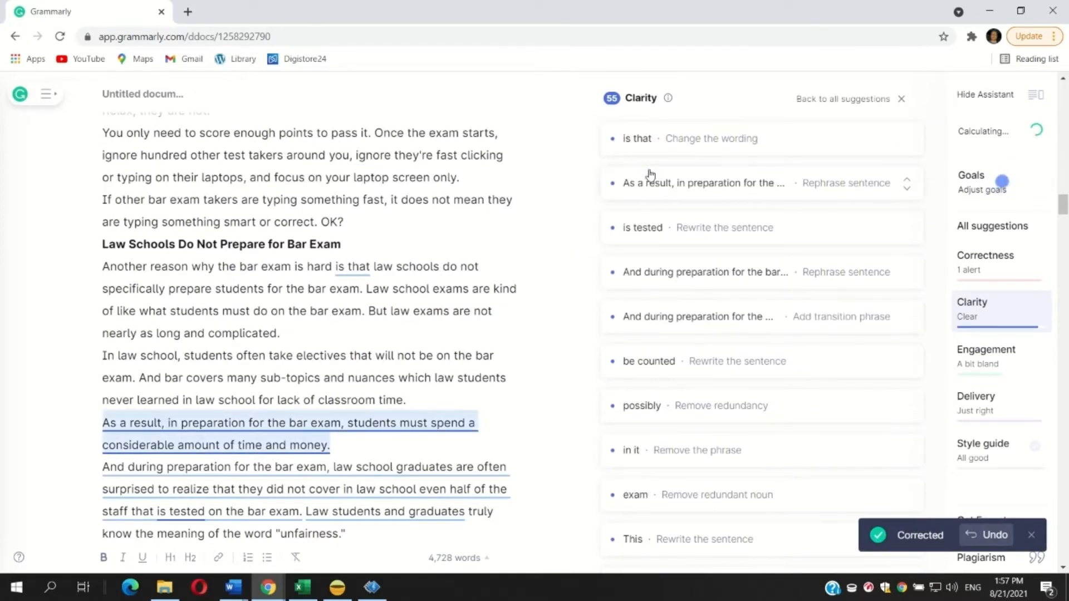
Step: Replace "is that" with "because" and rephrase the "As a result" sentence to "spend considerable time and money"
{"action": "left_click", "coordinate": [650, 140]}
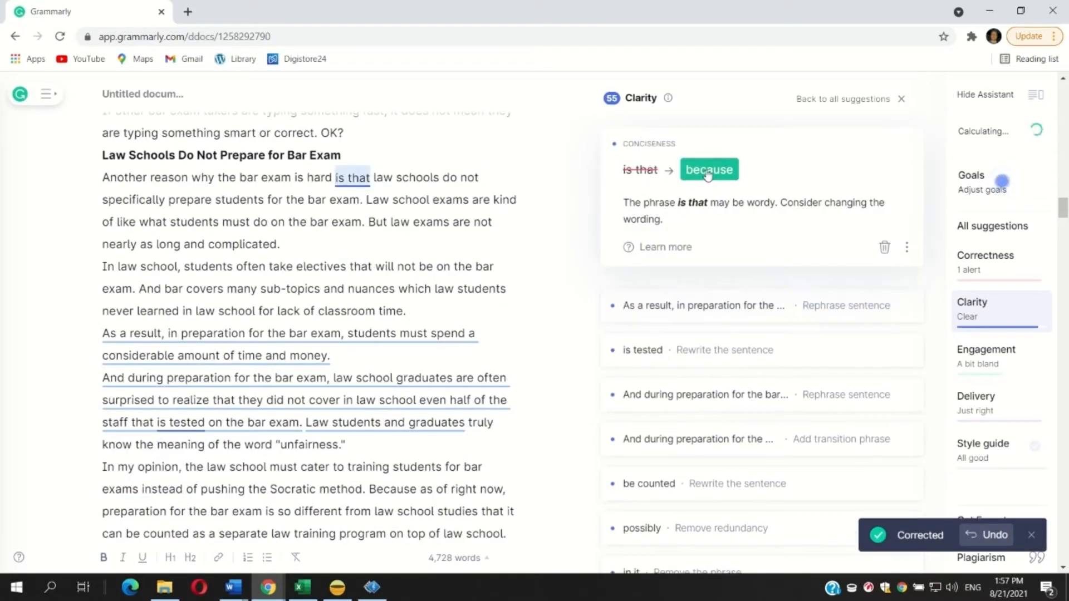
{"action": "left_click", "coordinate": [708, 170]}
{"action": "left_click", "coordinate": [673, 146]}
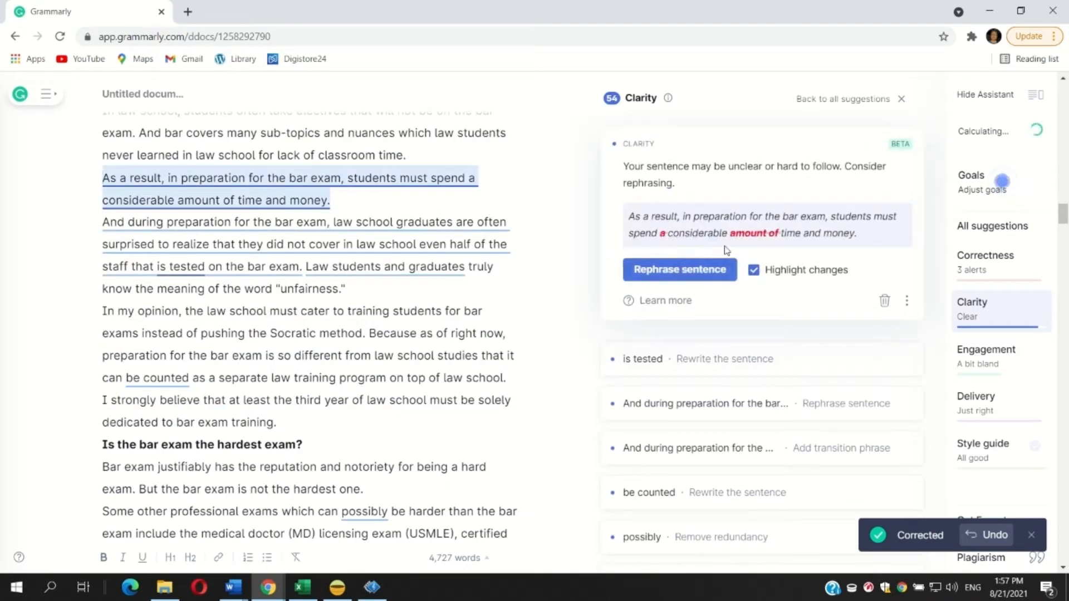
{"action": "left_click", "coordinate": [703, 270]}
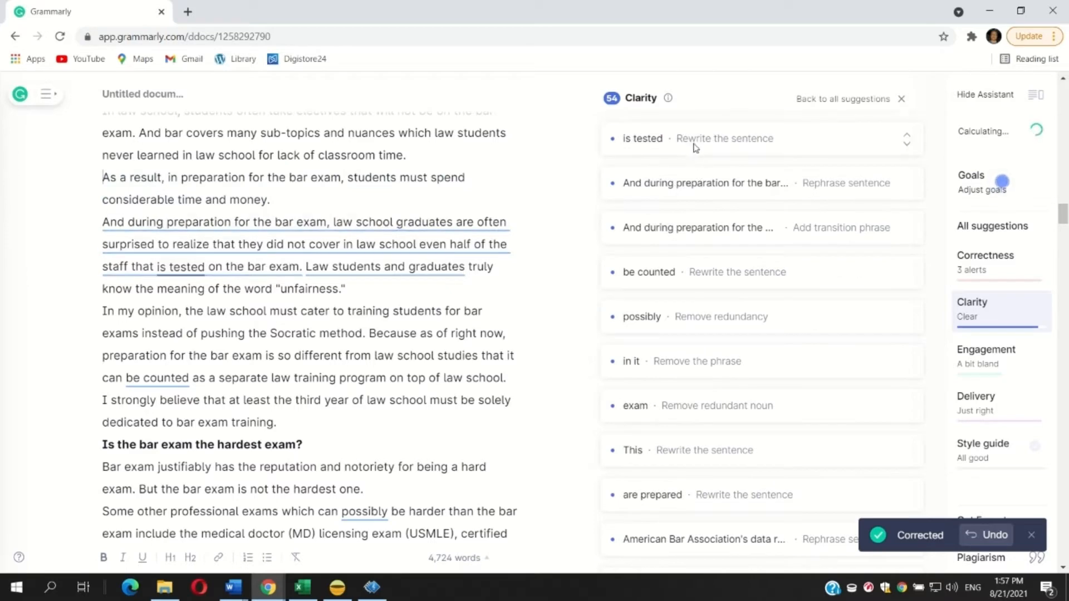
Step: Add the transition "Then," before "once the exam starts" in the paragraph about scoring enough points
{"action": "left_click", "coordinate": [694, 148]}
{"action": "left_click", "coordinate": [732, 139]}
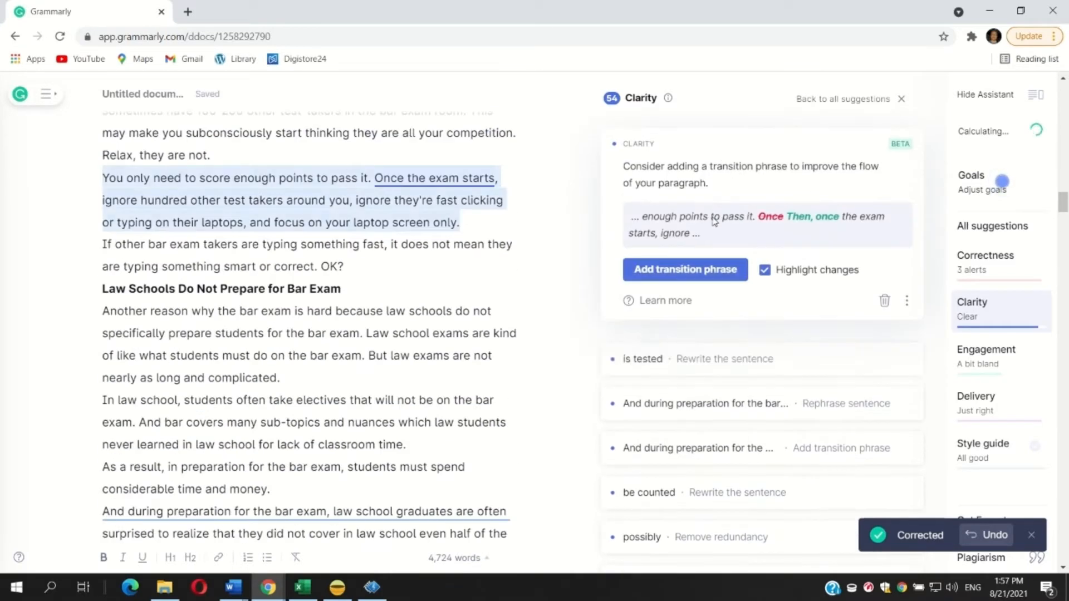
{"action": "left_click", "coordinate": [719, 271]}
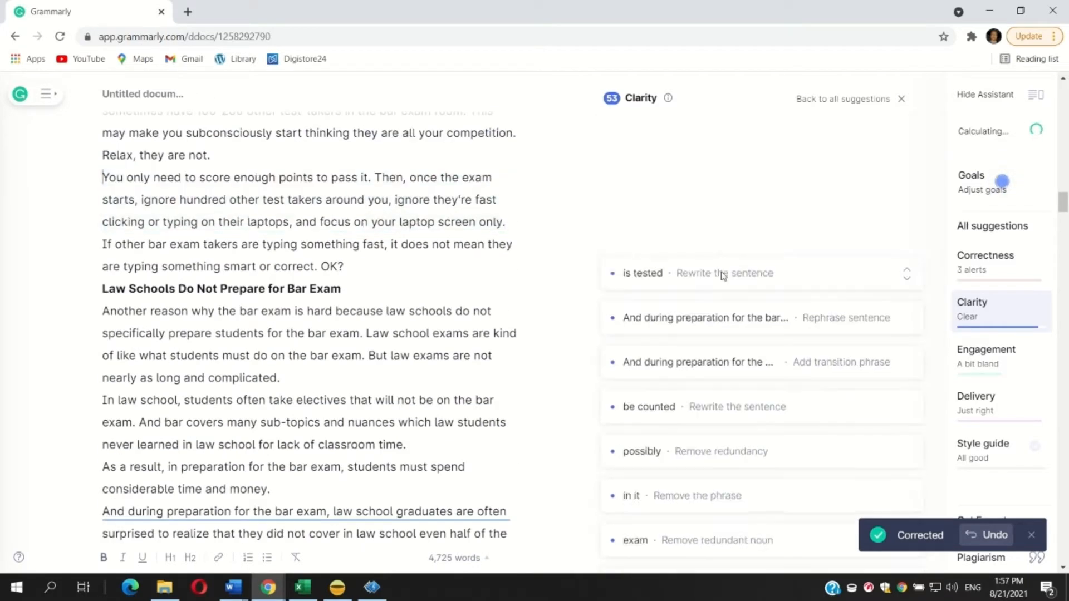
Step: Dismiss the passive-voice suggestion for "is tested" and rephrase the "And during preparation" sentence without "in law school" and "that is"
{"action": "left_click", "coordinate": [661, 140]}
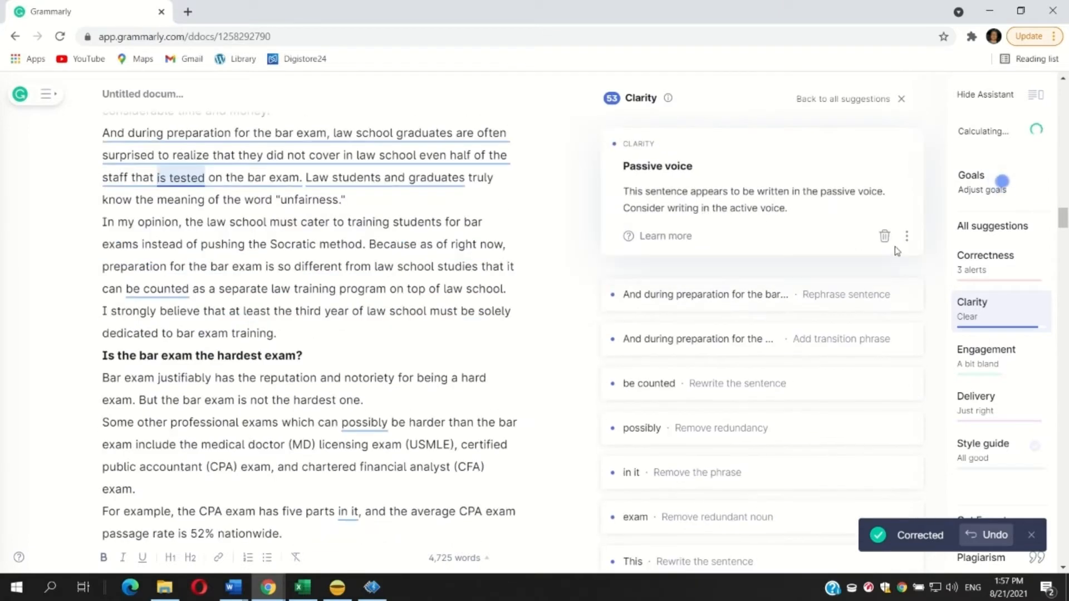
{"action": "left_click", "coordinate": [884, 237]}
{"action": "left_click", "coordinate": [680, 143]}
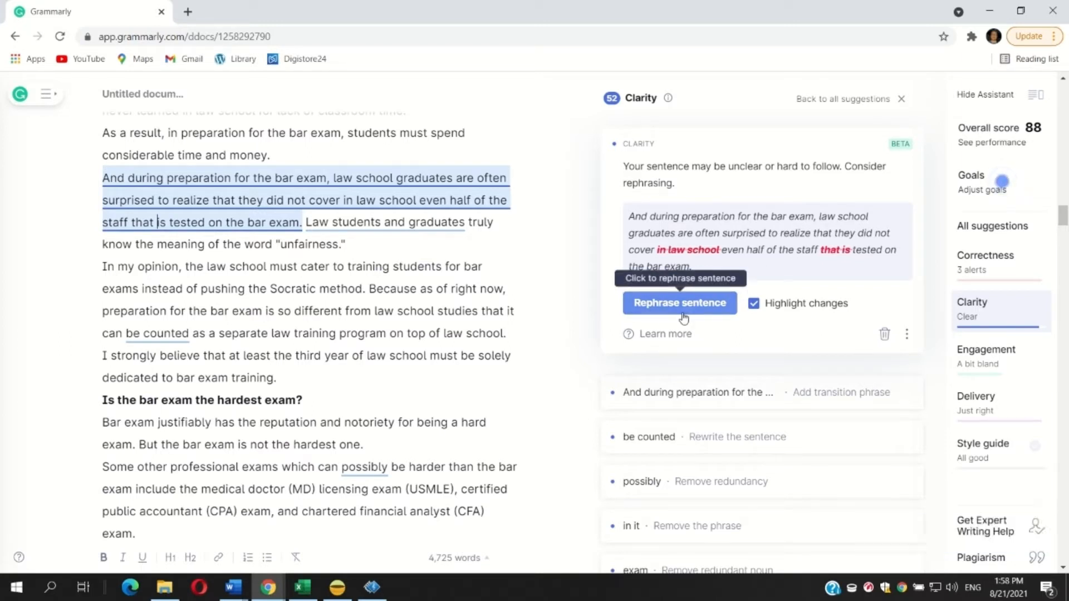
{"action": "left_click", "coordinate": [683, 303]}
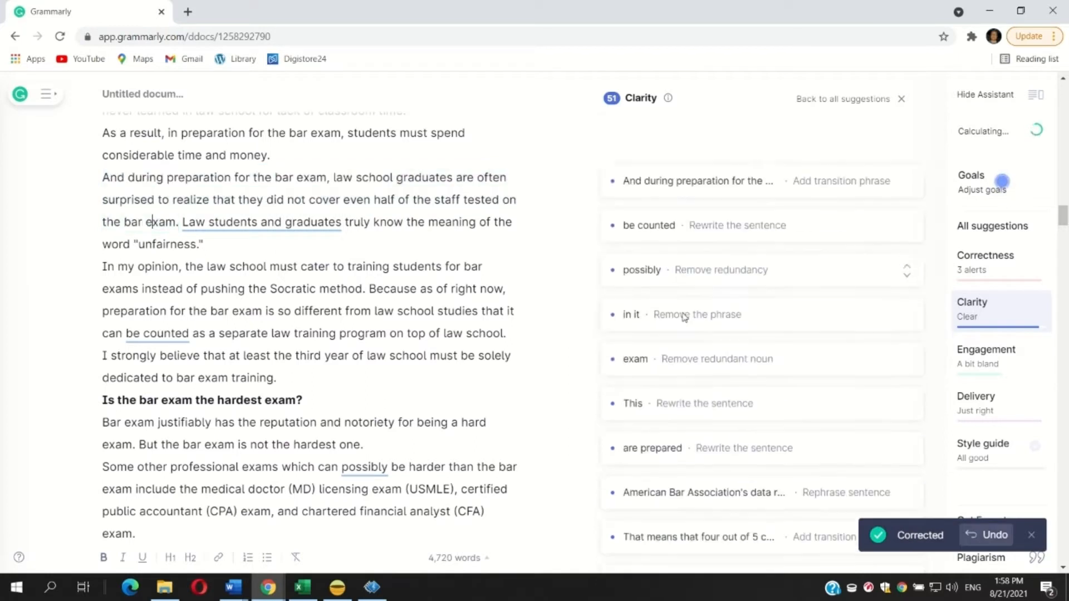
Step: Add the transition "Thus," before "law students and graduates" and dismiss the rewrite suggestion for "be counted"
{"action": "left_click", "coordinate": [660, 128]}
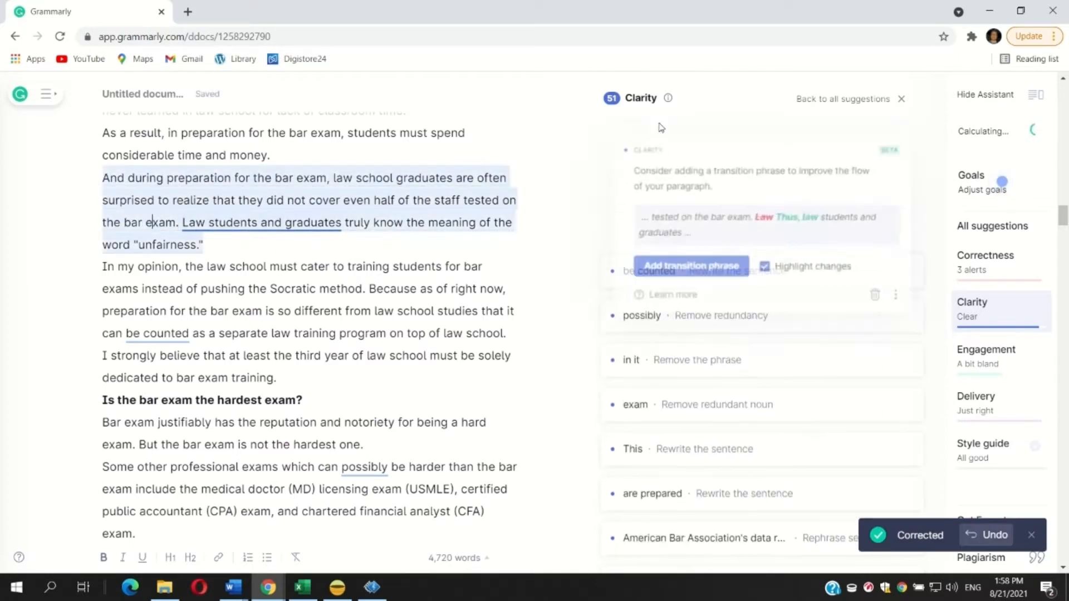
{"action": "left_click", "coordinate": [703, 269]}
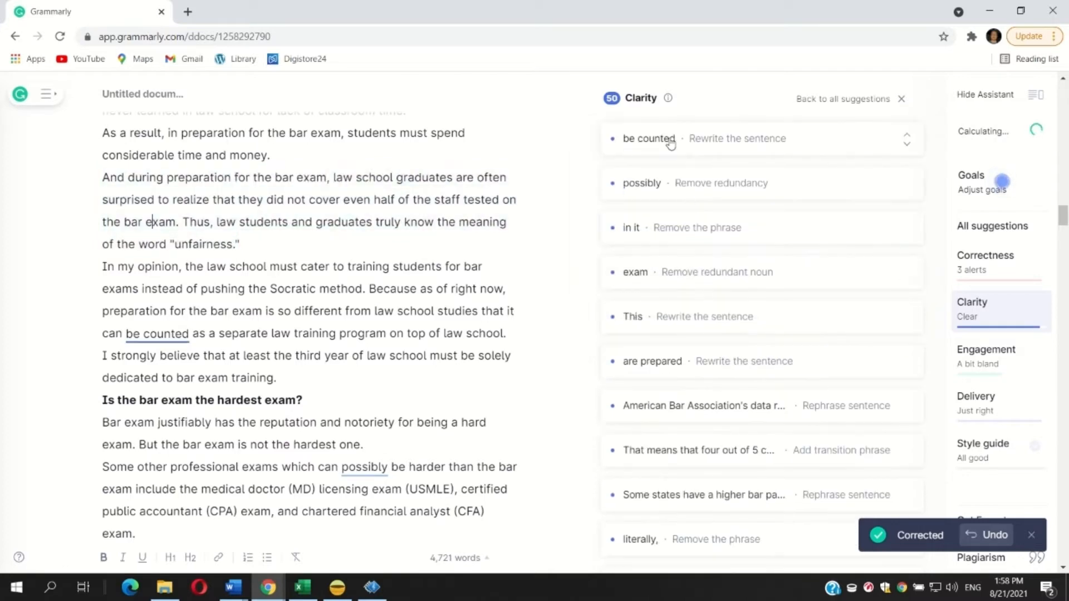
{"action": "left_click", "coordinate": [671, 139]}
{"action": "left_click", "coordinate": [884, 238]}
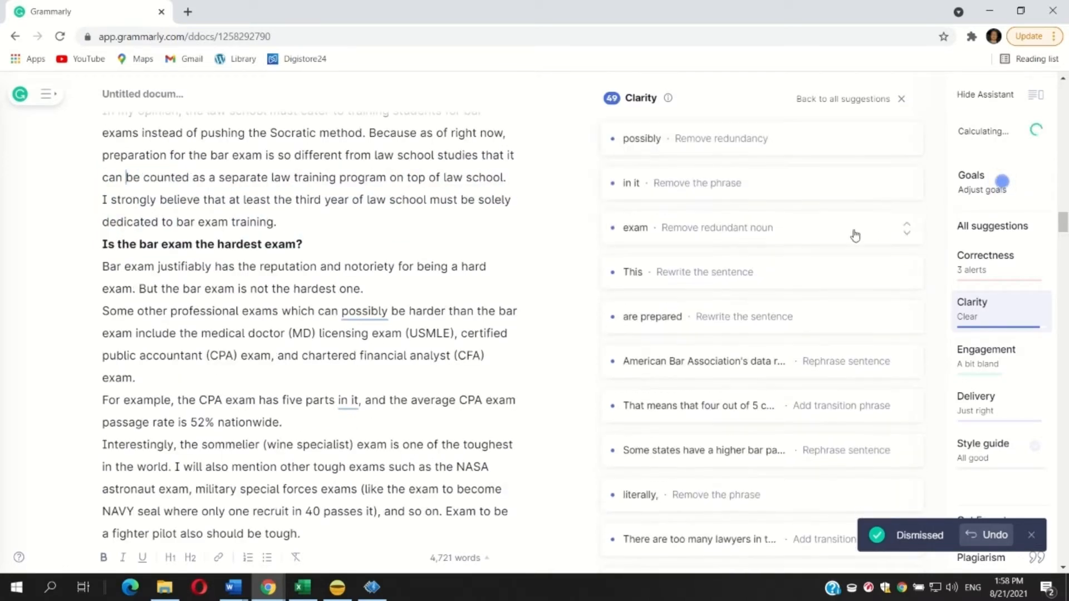
Step: Remove the redundant wording "possibly", "in it" after "five parts", and "exam" after "not the hardest"
{"action": "left_click", "coordinate": [692, 139]}
{"action": "left_click", "coordinate": [655, 177]}
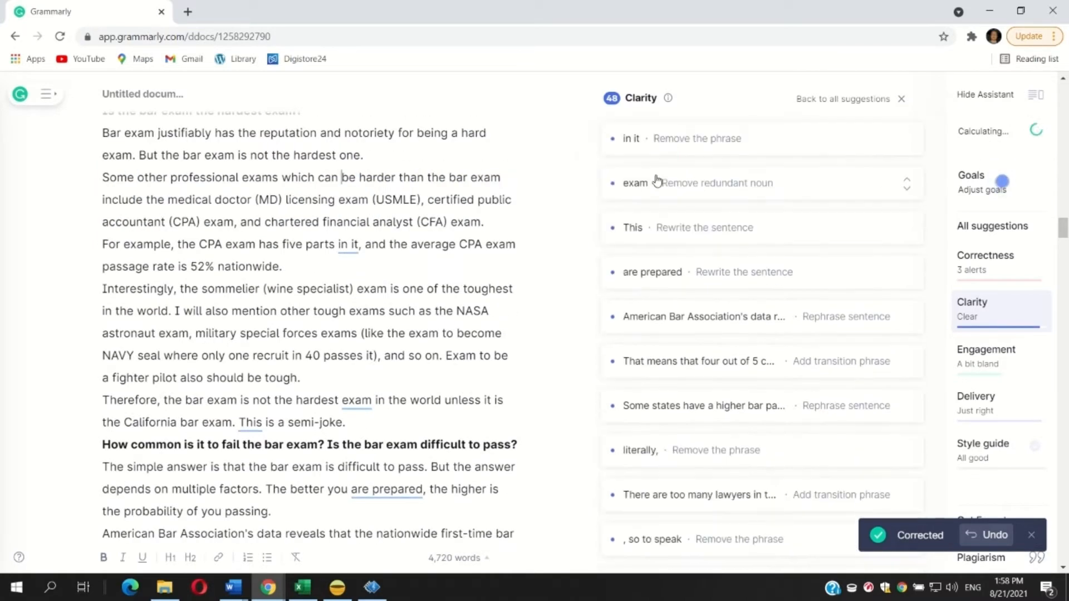
{"action": "left_click", "coordinate": [666, 139]}
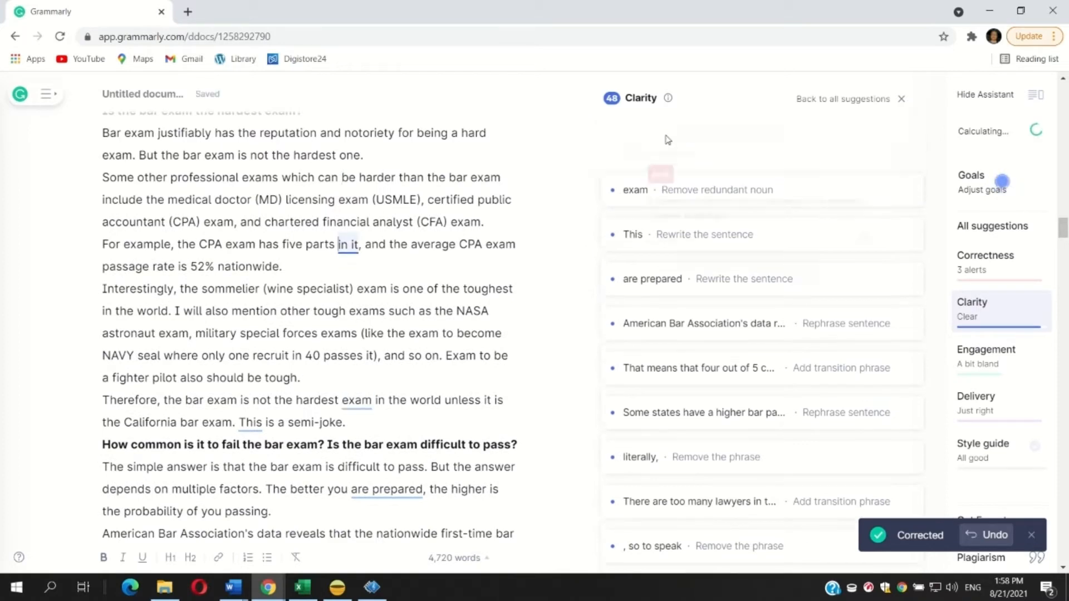
{"action": "left_click", "coordinate": [639, 168]}
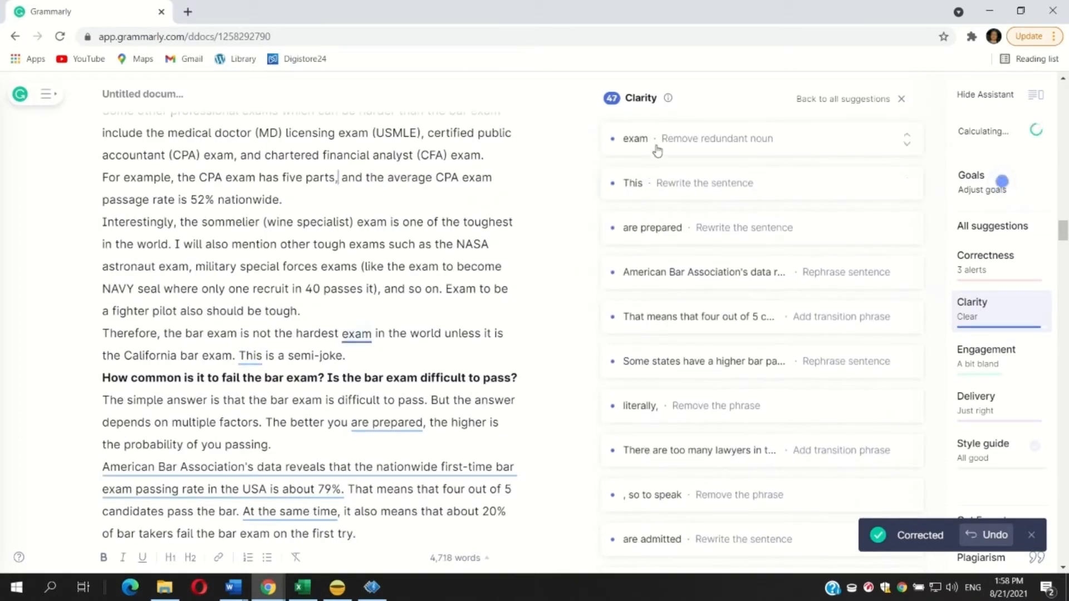
{"action": "left_click", "coordinate": [656, 146]}
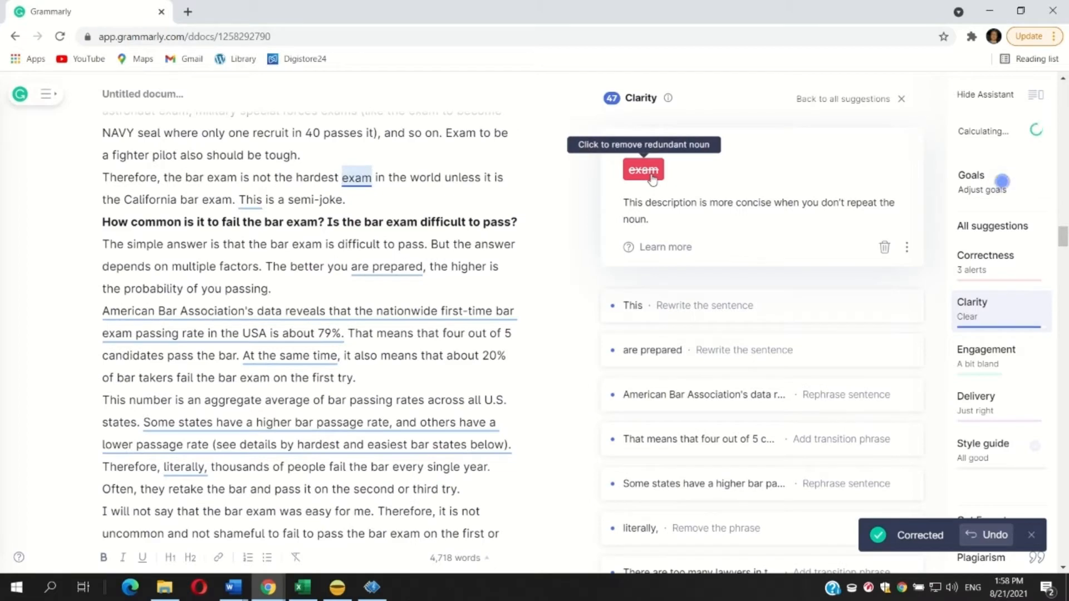
{"action": "left_click", "coordinate": [652, 178]}
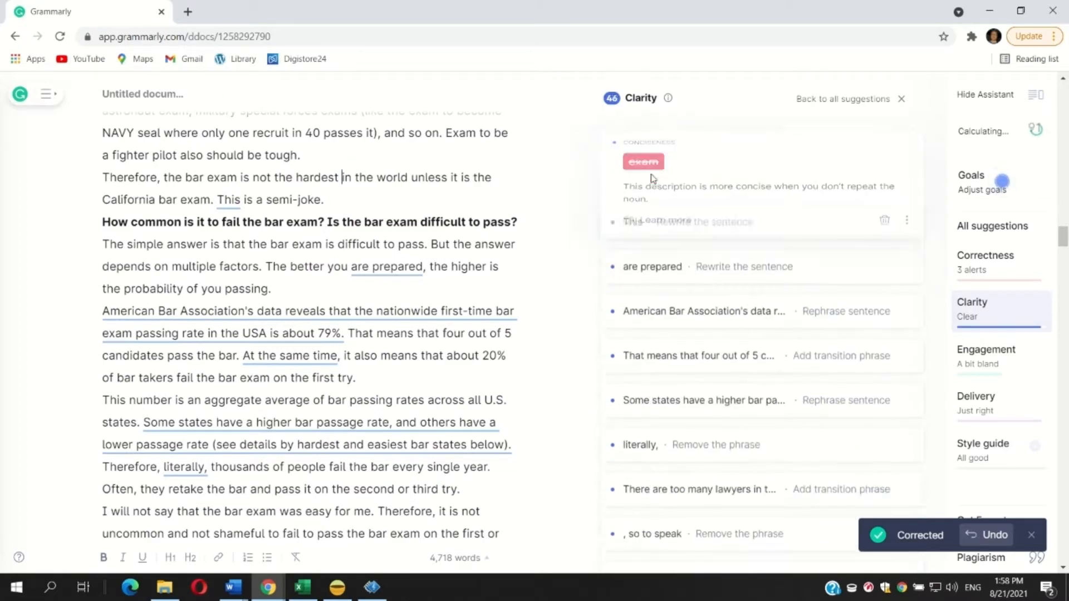
Step: Dismiss the unclear-antecedent suggestion for "This" in "This is a semi-joke" and the passive-voice suggestion for "are prepared"
{"action": "left_click", "coordinate": [671, 139]}
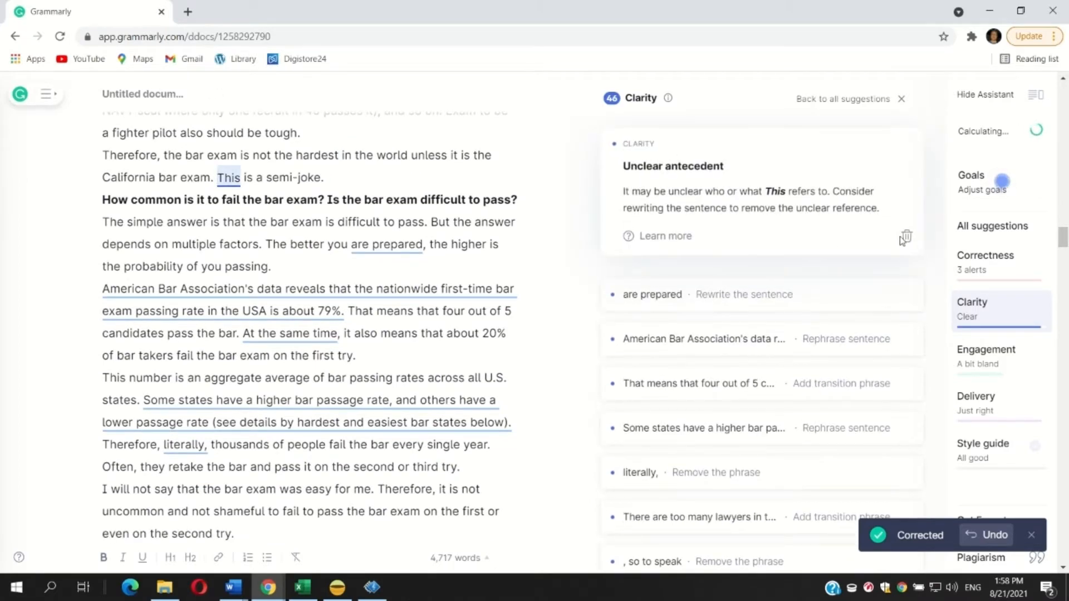
{"action": "left_click", "coordinate": [908, 238]}
{"action": "left_click", "coordinate": [645, 139]}
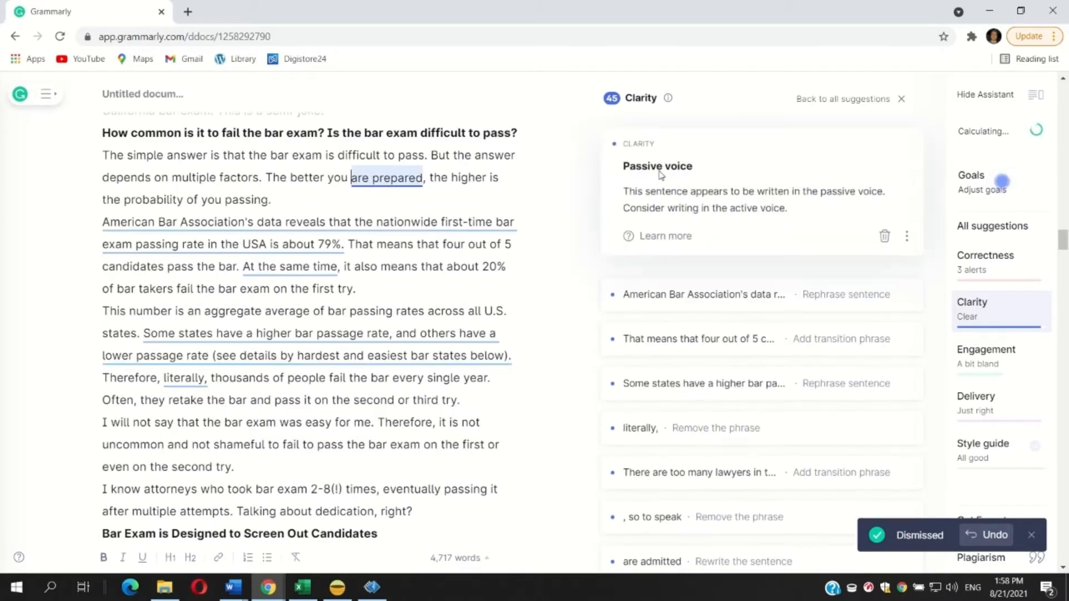
{"action": "left_click", "coordinate": [888, 237]}
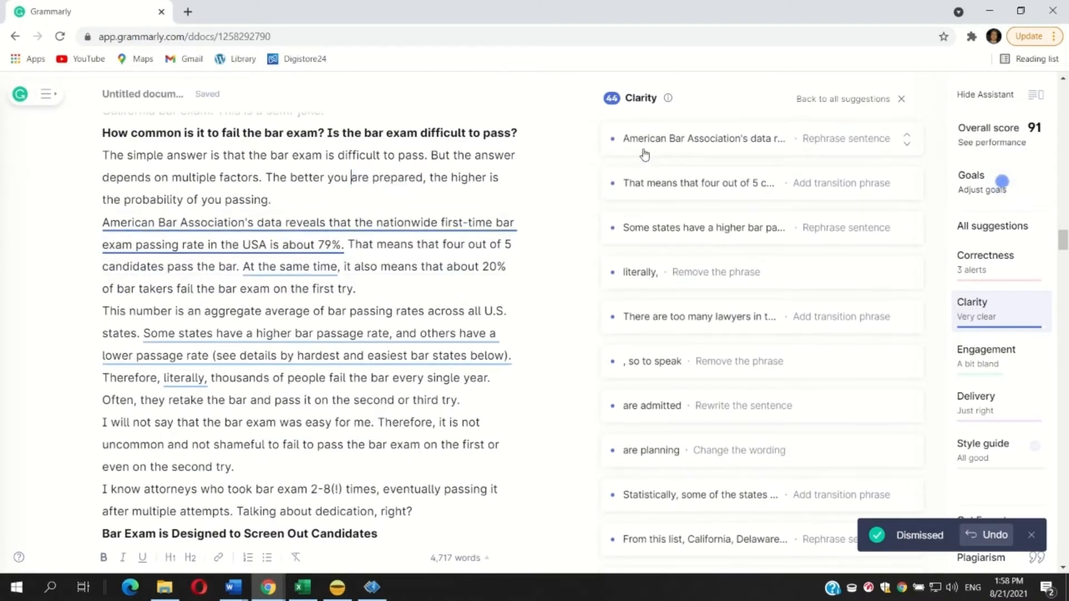
Step: Edit "The better you are prepared" in the article text to read "The better you prepare"
{"action": "left_click", "coordinate": [643, 148]}
{"action": "scroll", "coordinate": [396, 191], "scroll_direction": "up", "scroll_amount": 3}
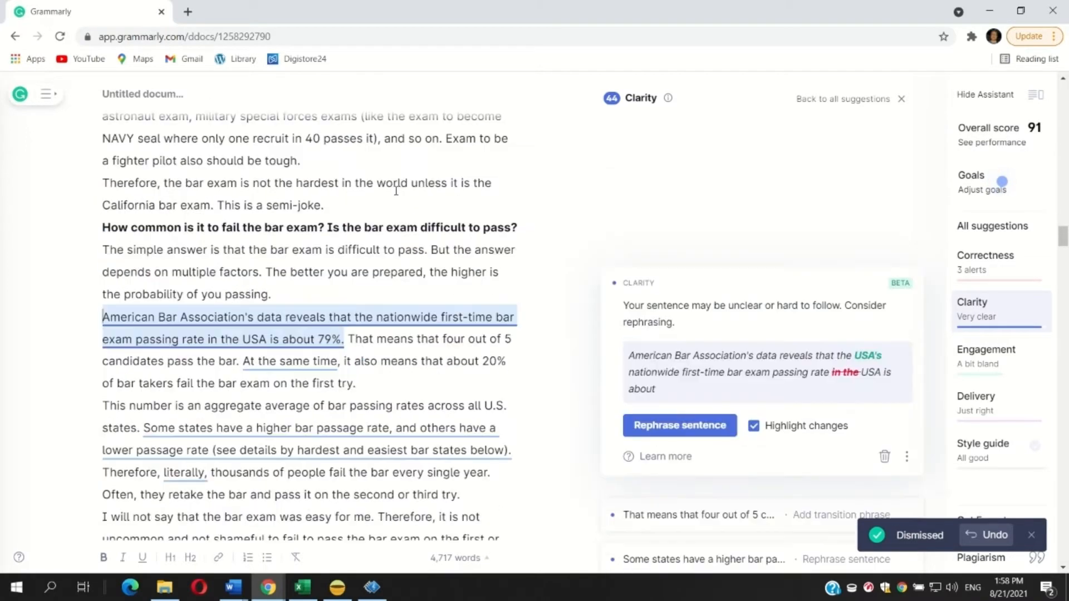
{"action": "left_click", "coordinate": [424, 272]}
{"action": "key", "text": "BackSpace"}
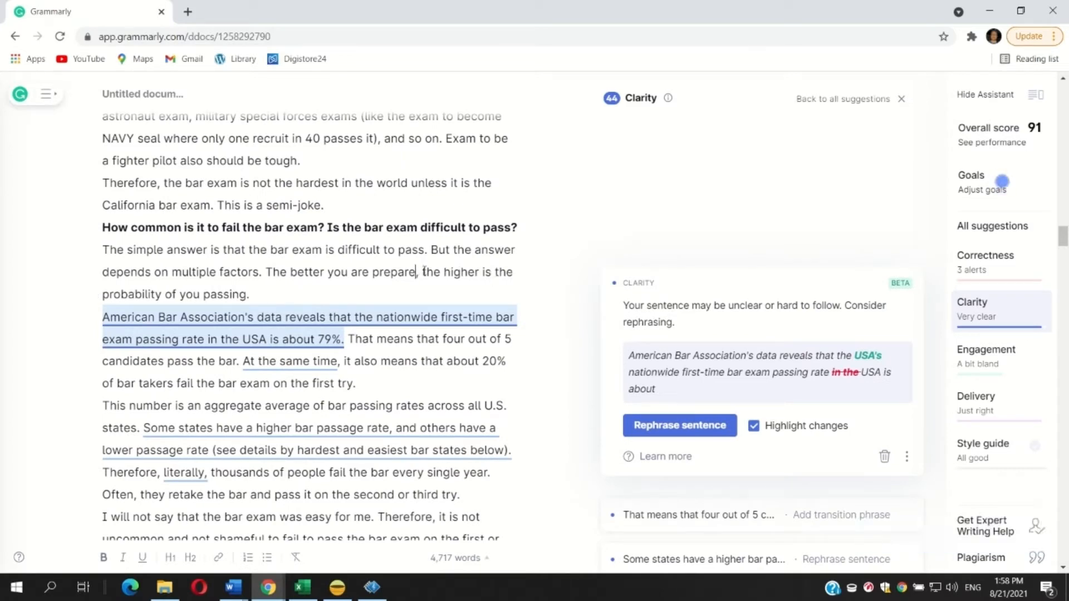
{"action": "key", "text": "ctrl+Left"}
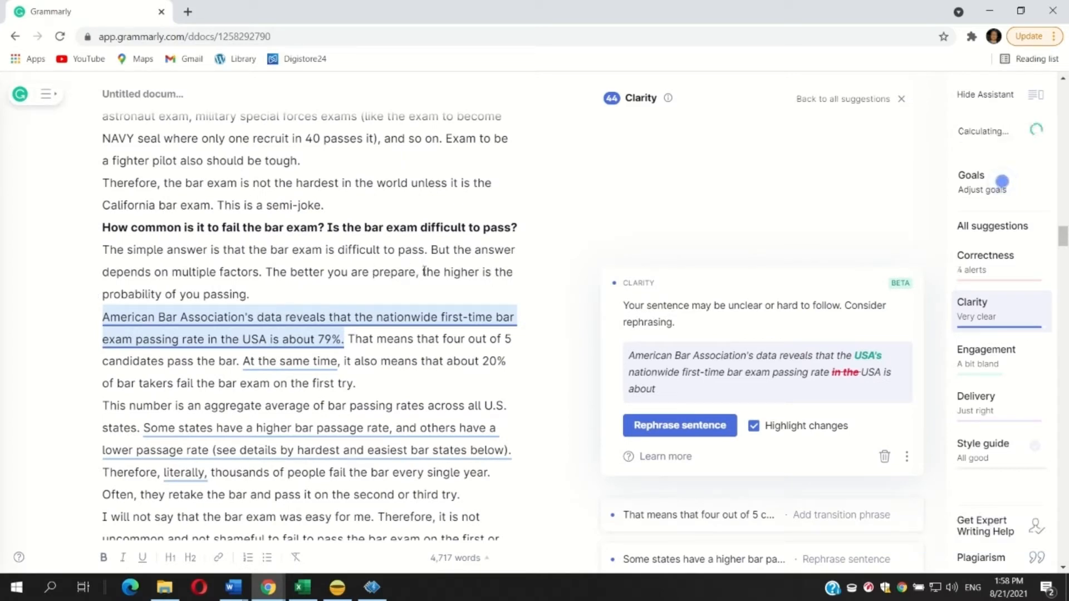
{"action": "key", "text": "ctrl+BackSpace"}
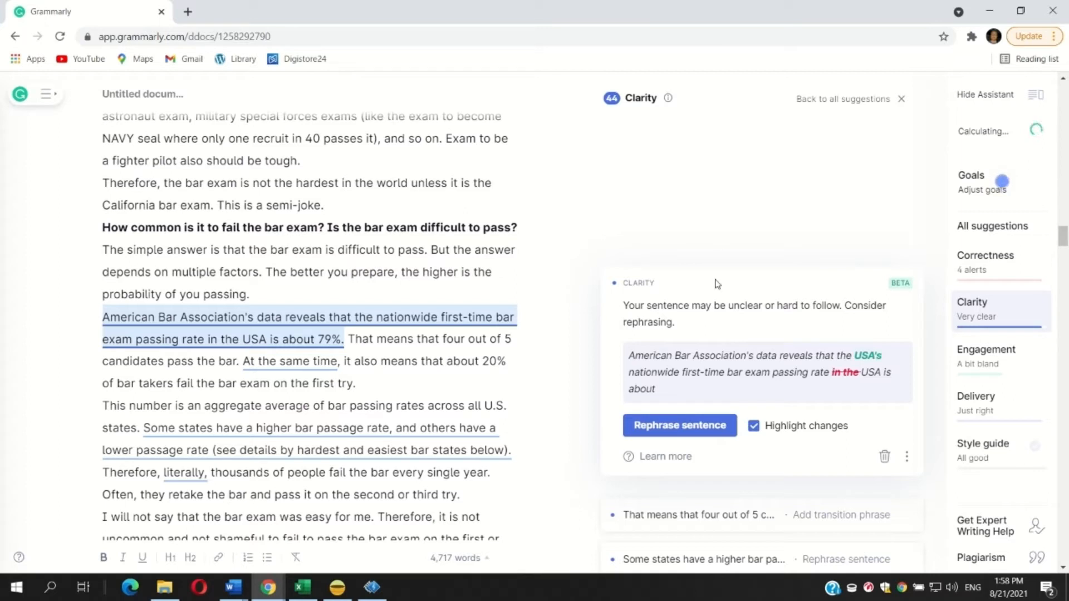
Step: Accept the "USA's nationwide" rephrasing of the American Bar Association sentence and add "But," before "at the same time"
{"action": "left_click", "coordinate": [694, 429]}
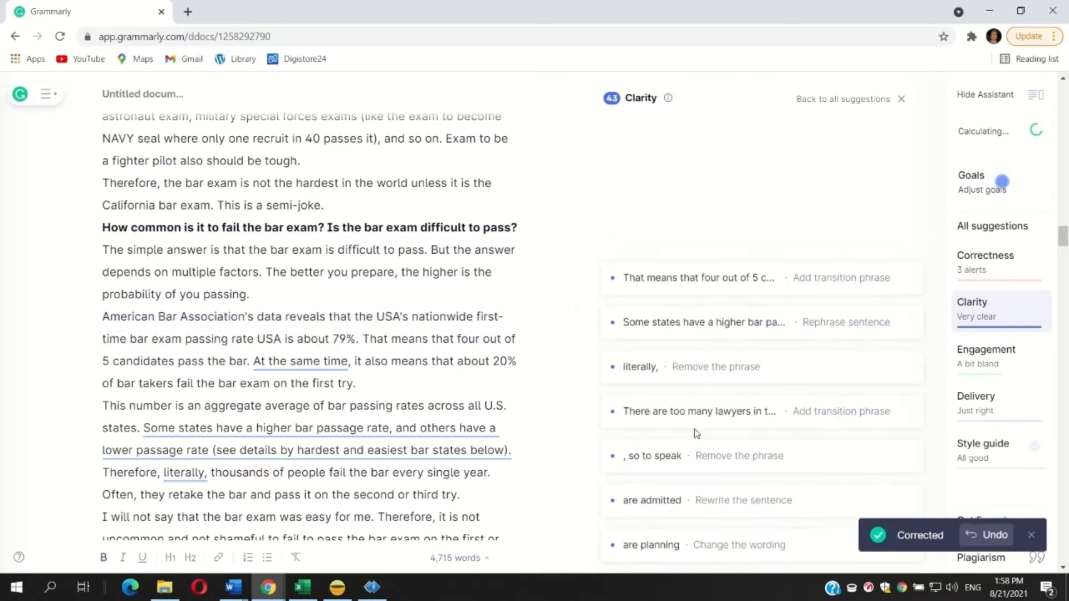
{"action": "left_click", "coordinate": [679, 278]}
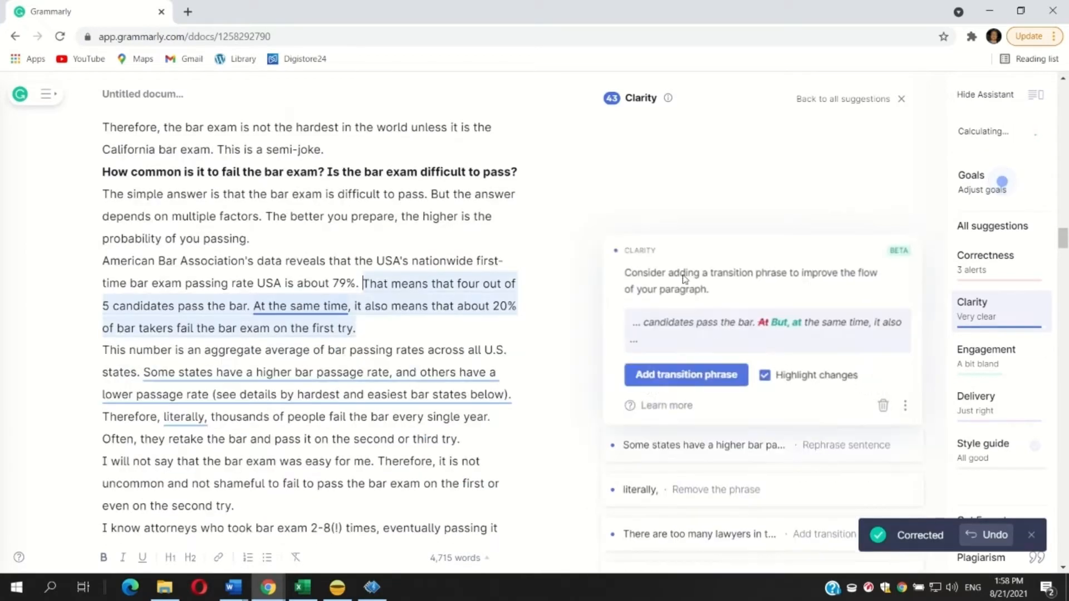
{"action": "left_click", "coordinate": [693, 381]}
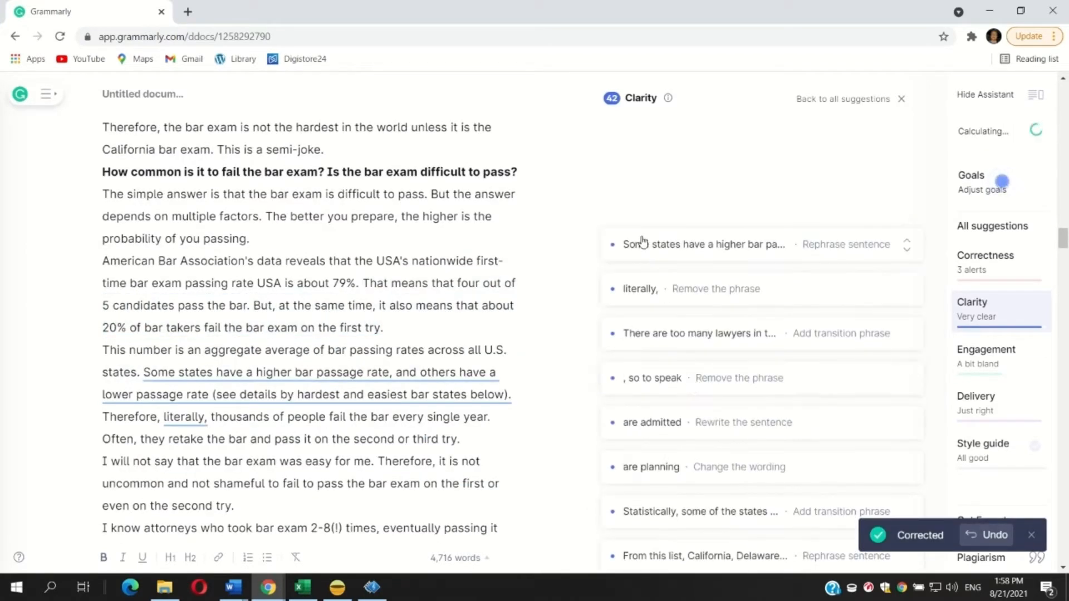
Step: Rephrase the "Some states have a higher bar passage rate" sentence with "while others have a lower rate" and remove "literally,"
{"action": "left_click", "coordinate": [666, 249]}
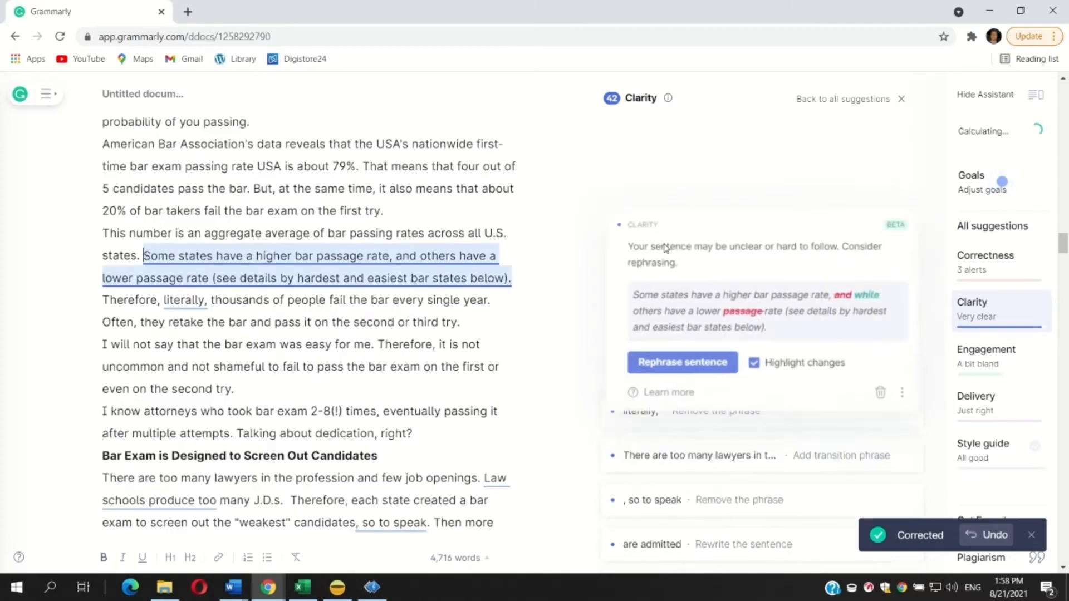
{"action": "left_click", "coordinate": [683, 364]}
{"action": "left_click", "coordinate": [668, 216]}
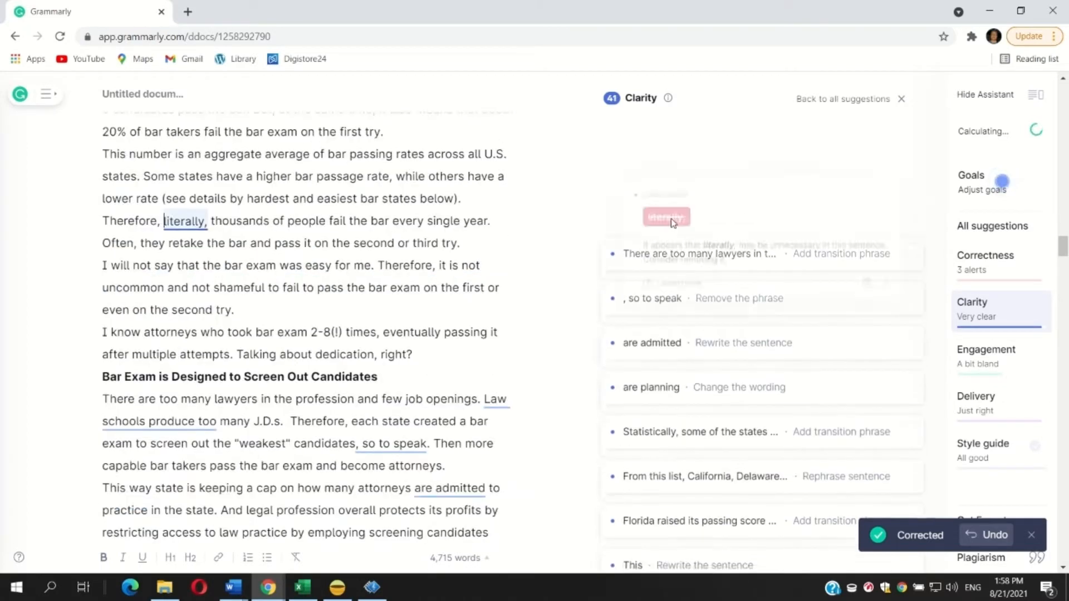
{"action": "left_click", "coordinate": [671, 218]}
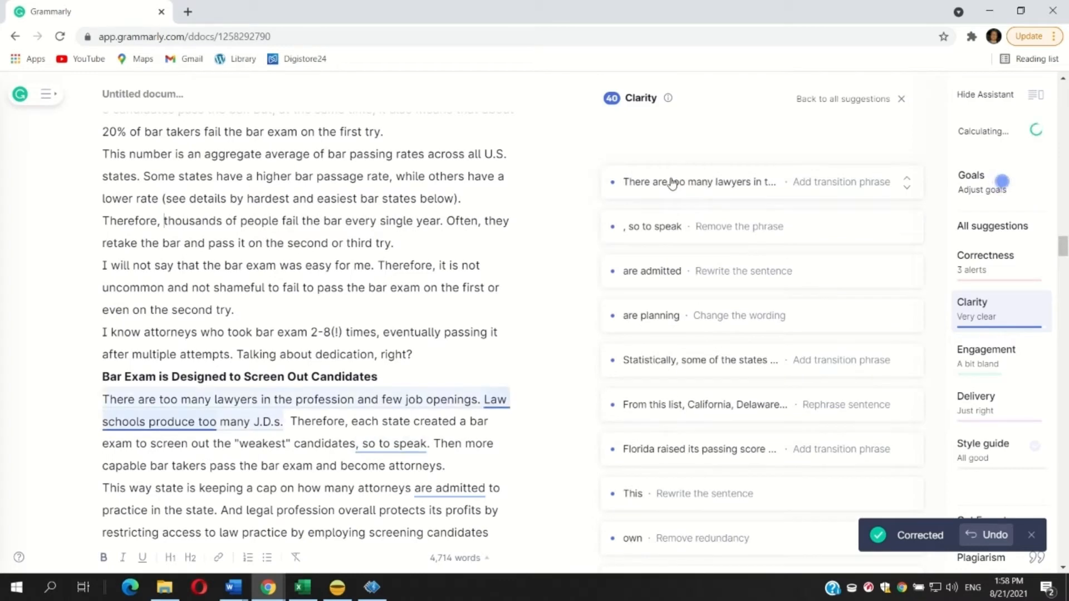
Step: Add the transition "As a result," before "law schools produce too many J.D.s" and remove ", so to speak" after "candidates"
{"action": "left_click", "coordinate": [680, 183]}
{"action": "left_click", "coordinate": [693, 288]}
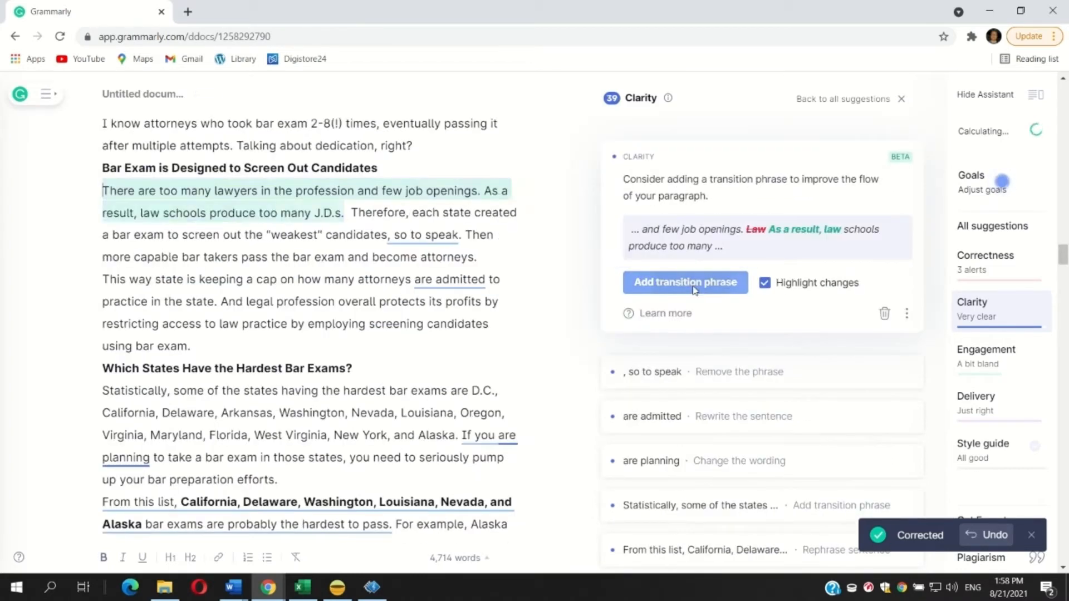
{"action": "left_click", "coordinate": [669, 154]}
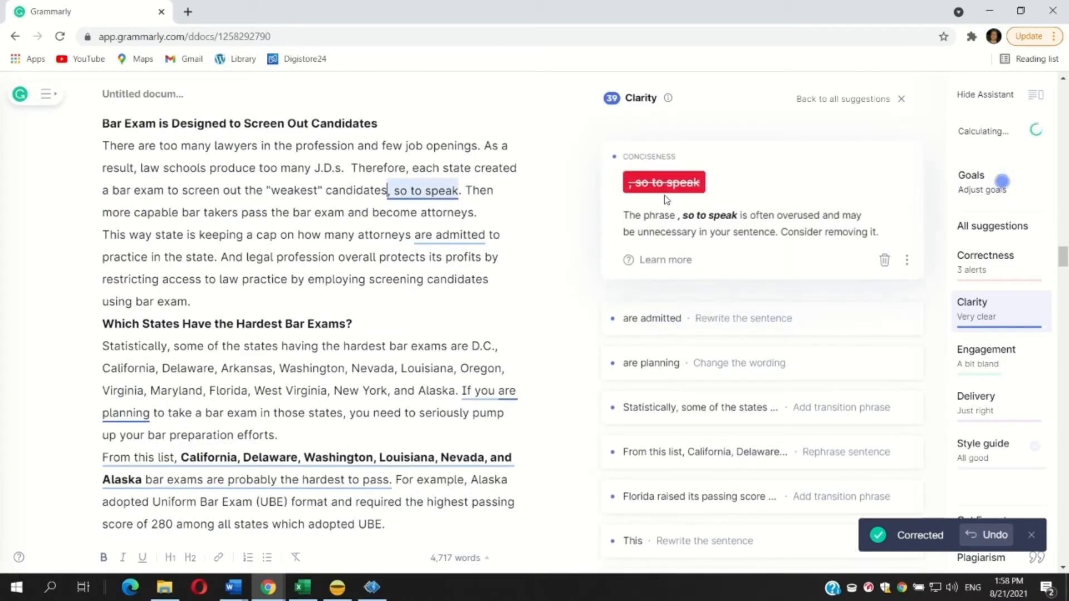
{"action": "left_click", "coordinate": [671, 182]}
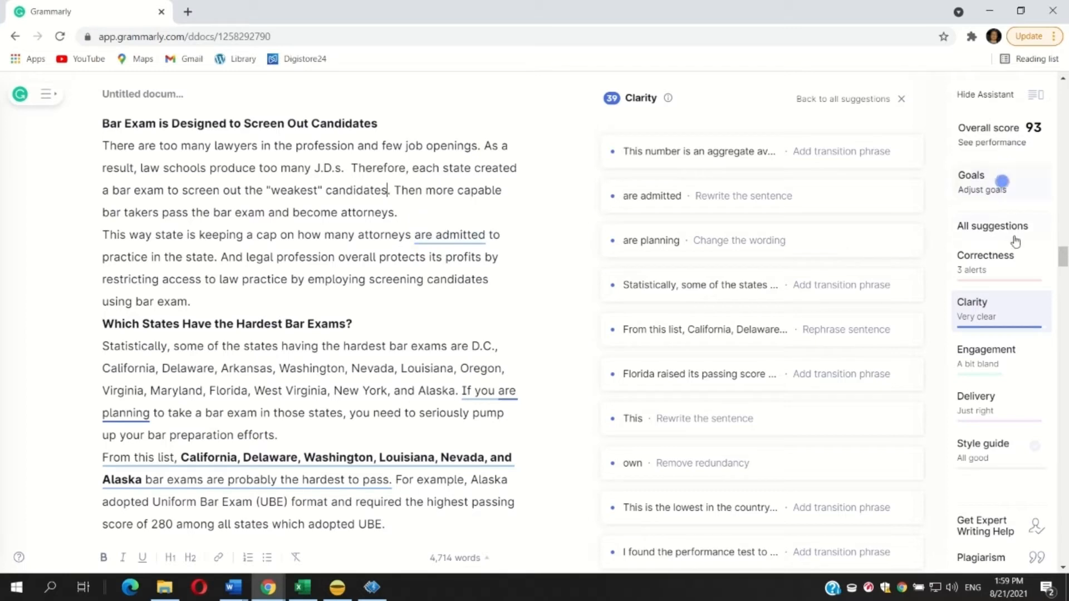
Step: Accept the correctness fixes adding a comma after "So below" and the missing verb "is" before "because"
{"action": "left_click", "coordinate": [988, 269]}
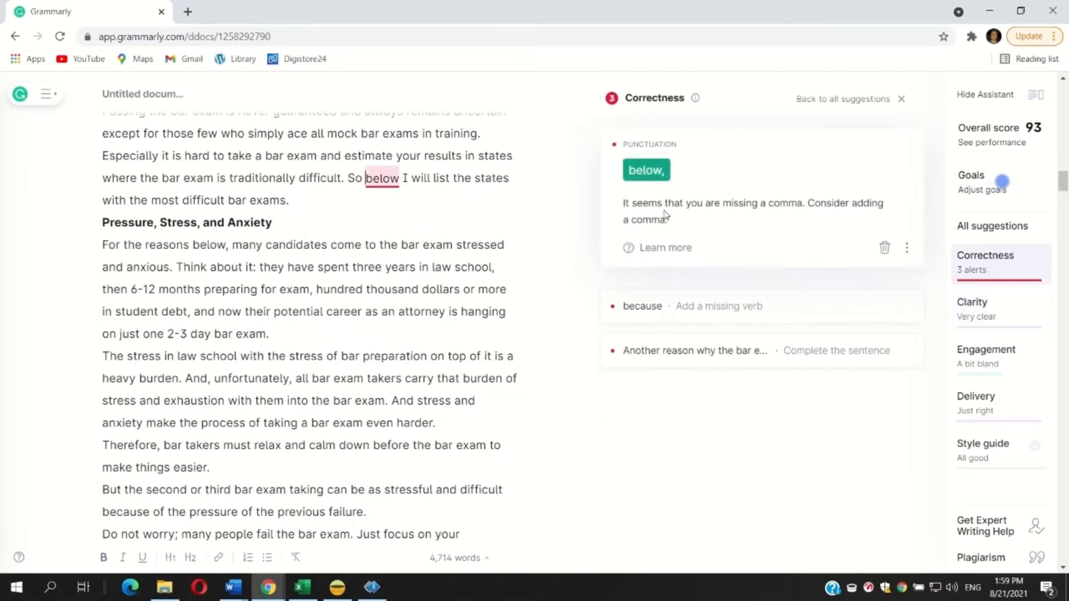
{"action": "left_click", "coordinate": [646, 171]}
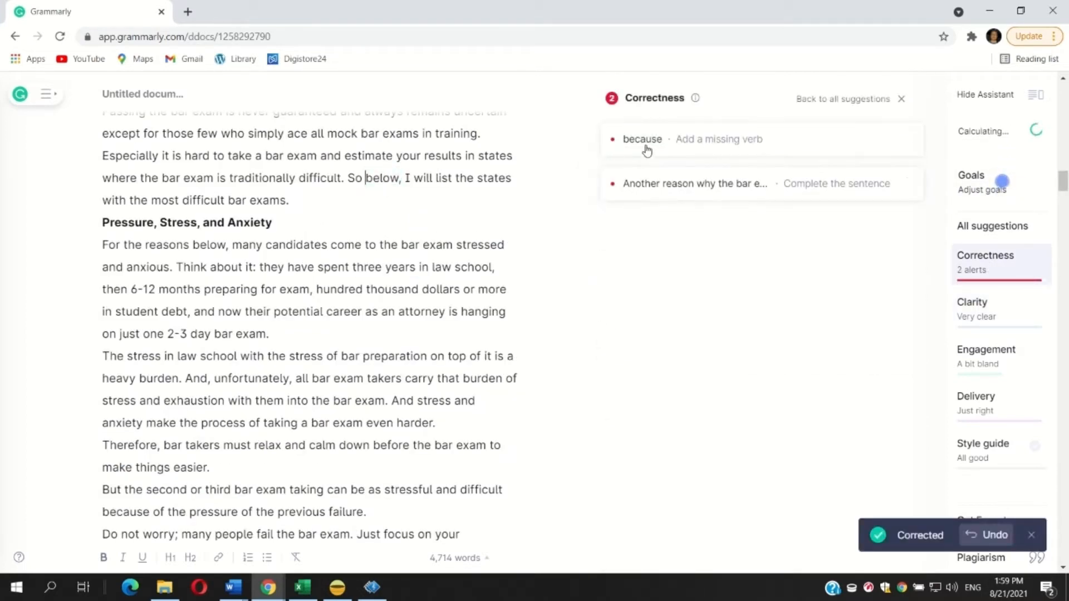
{"action": "left_click", "coordinate": [668, 176]}
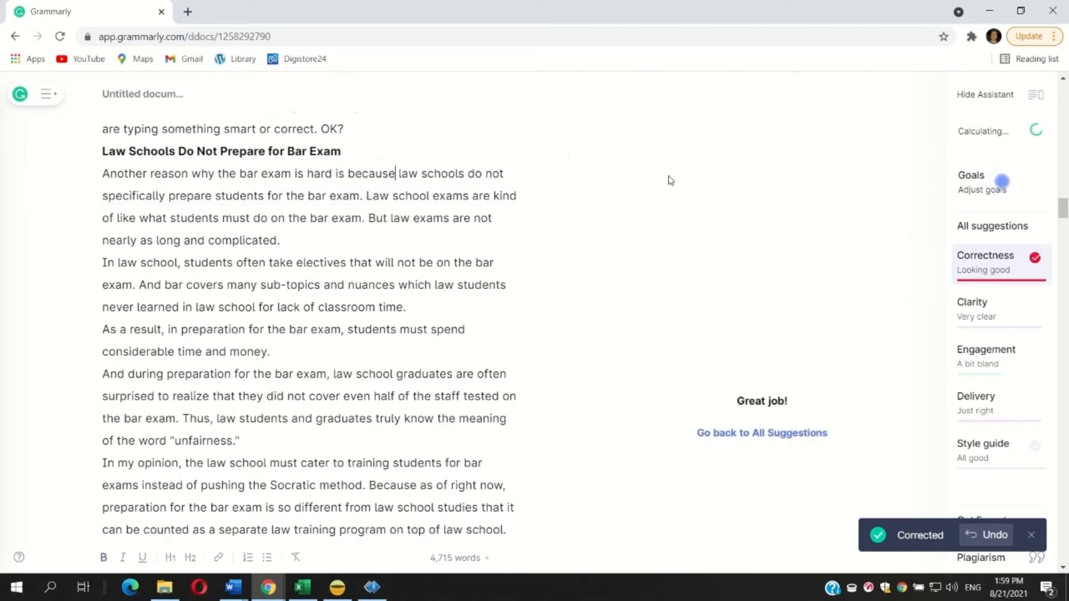
Step: Return to the clarity suggestions, add "Thus," before "some states have a higher", and dismiss the passive-voice suggestion for "are admitted"
{"action": "left_click", "coordinate": [997, 313]}
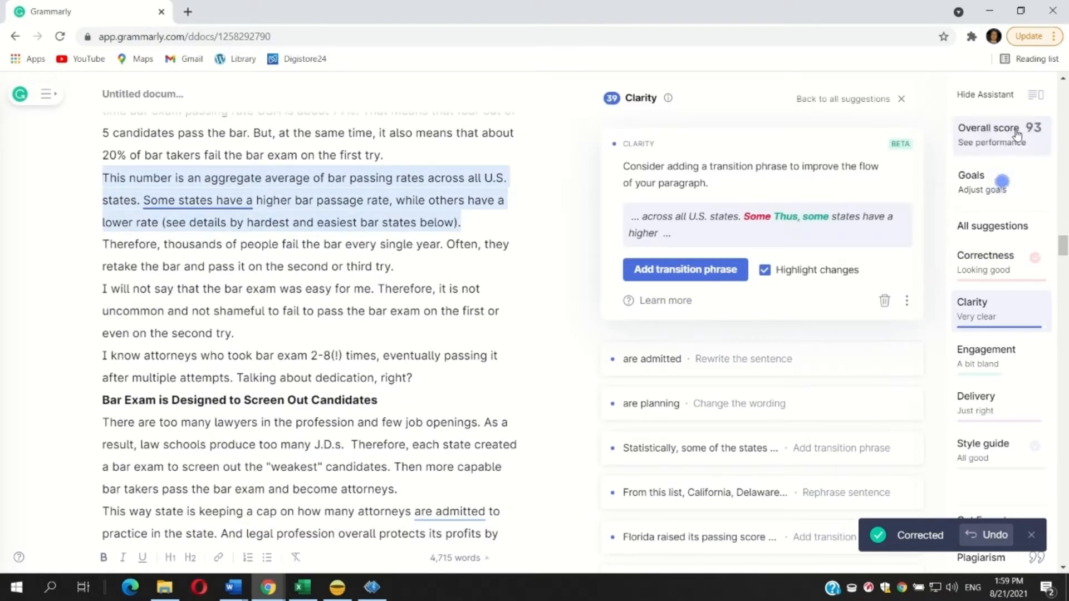
{"action": "left_click", "coordinate": [687, 269]}
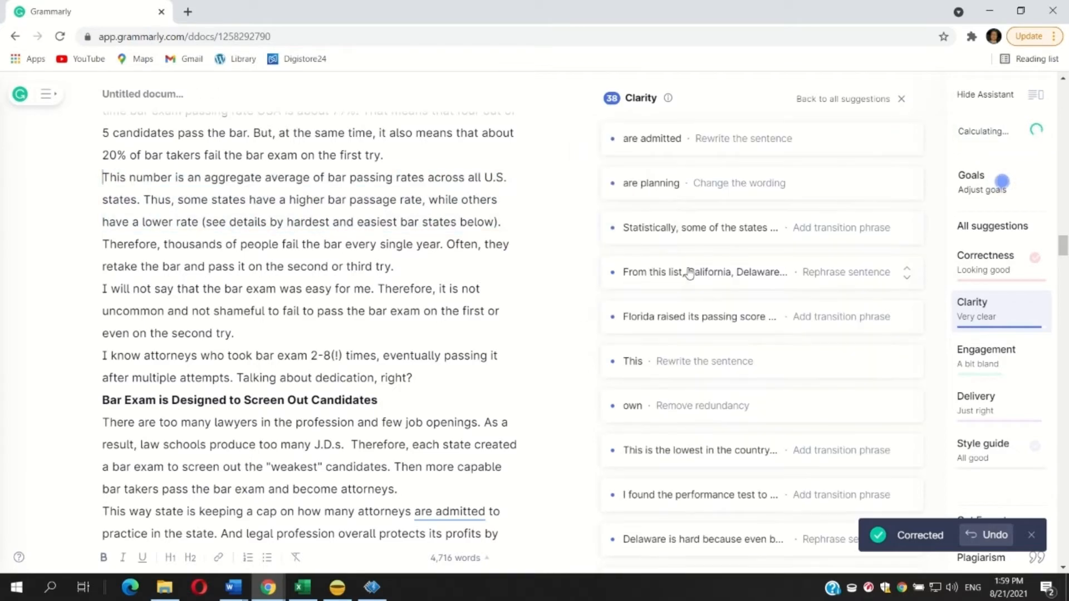
{"action": "left_click", "coordinate": [661, 152]}
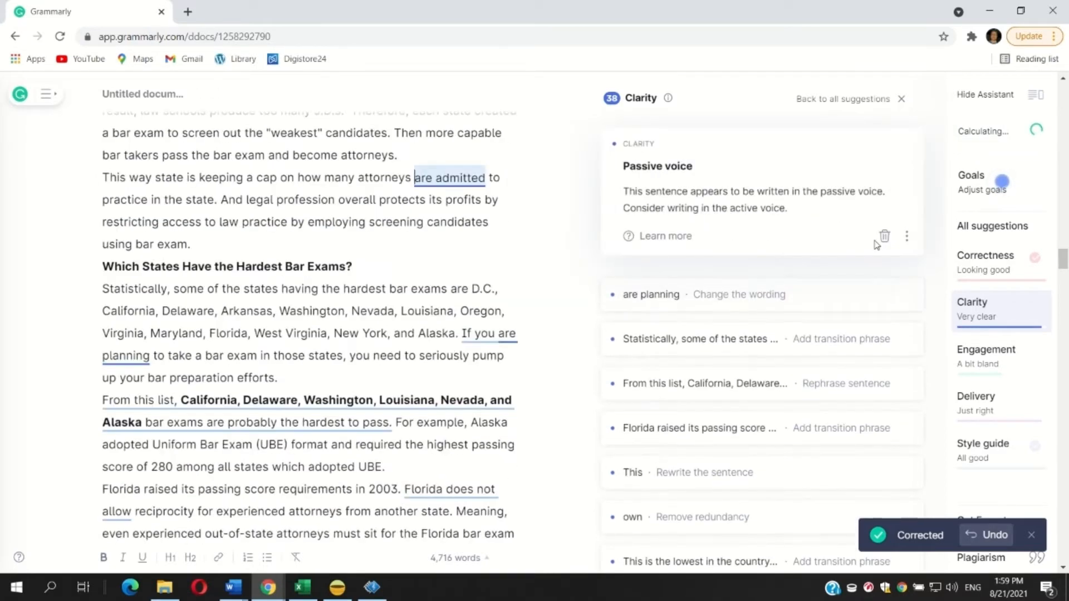
{"action": "left_click", "coordinate": [884, 236]}
Step: Reword the "If you are planning" sentence to start "Therefore, if you plan" and end "pump up your bar preparation efforts seriously"
{"action": "left_click", "coordinate": [691, 146]}
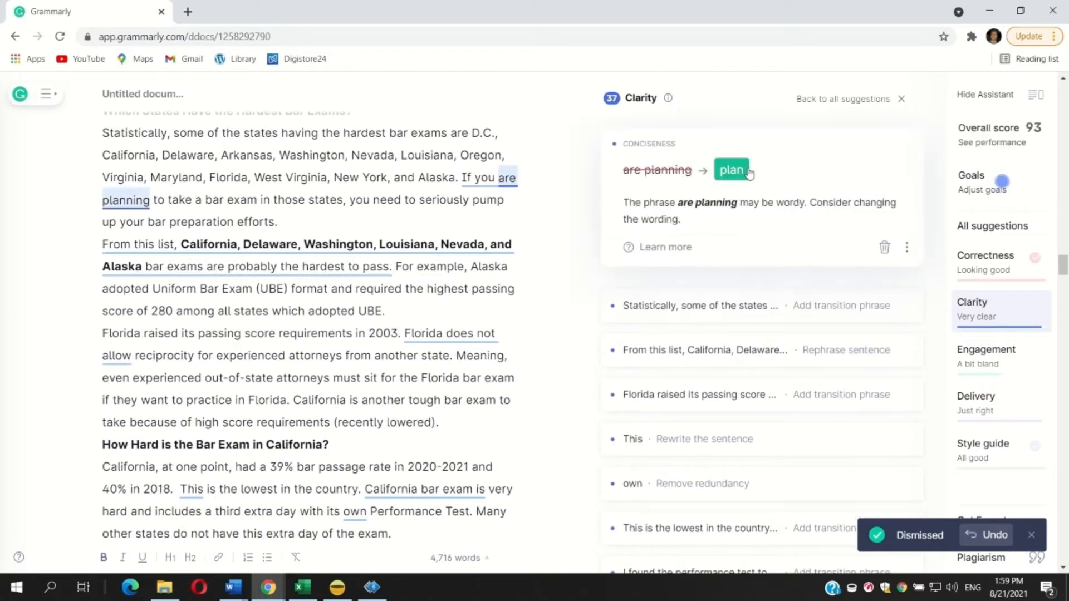
{"action": "left_click", "coordinate": [748, 173]}
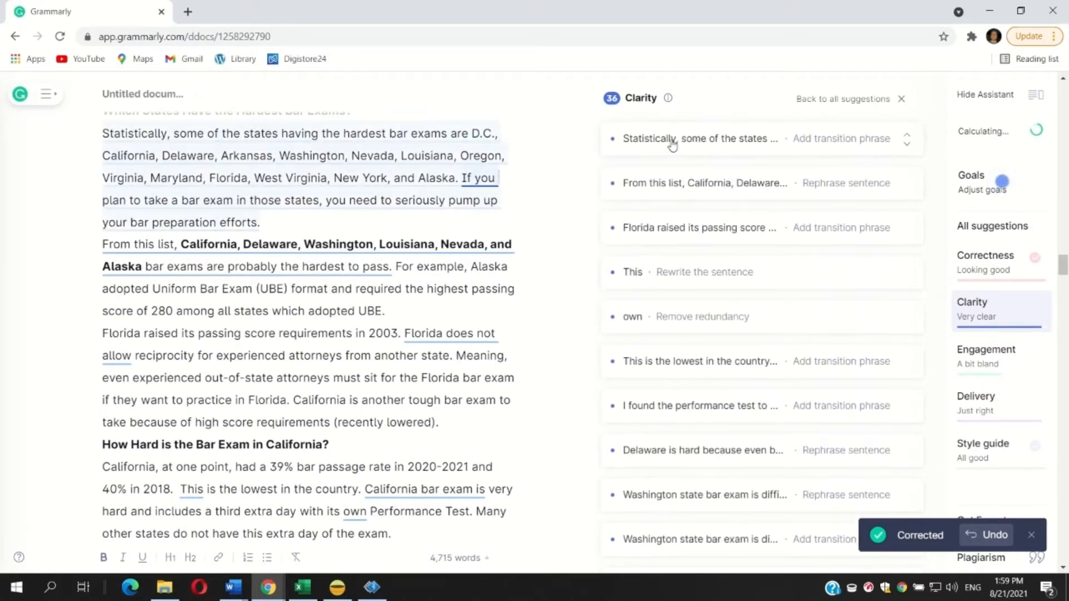
{"action": "left_click", "coordinate": [672, 142]}
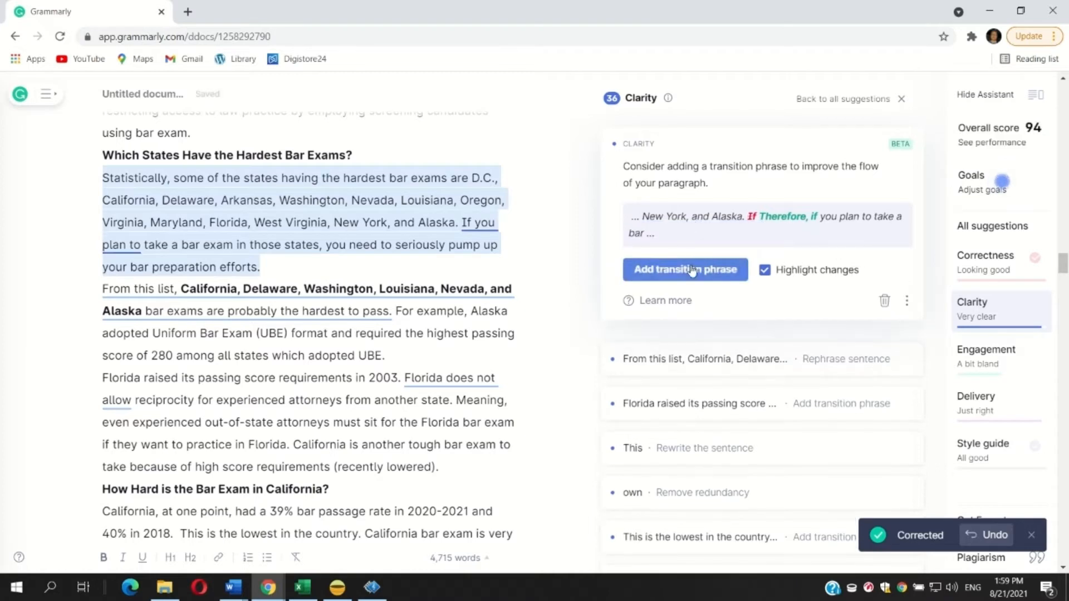
{"action": "left_click", "coordinate": [692, 255]}
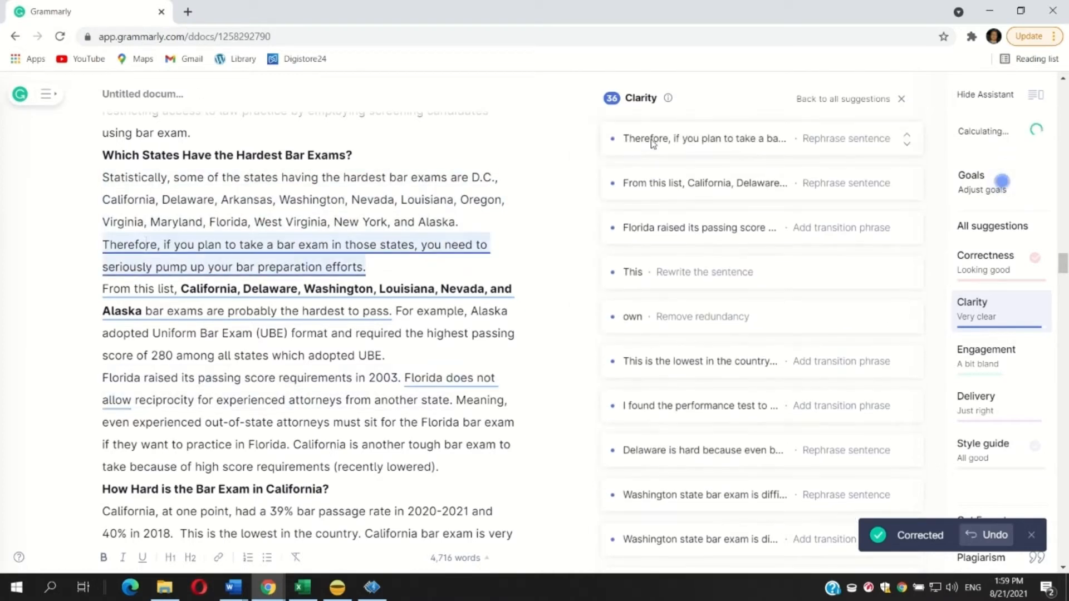
{"action": "left_click", "coordinate": [668, 146]}
{"action": "left_click", "coordinate": [686, 286]}
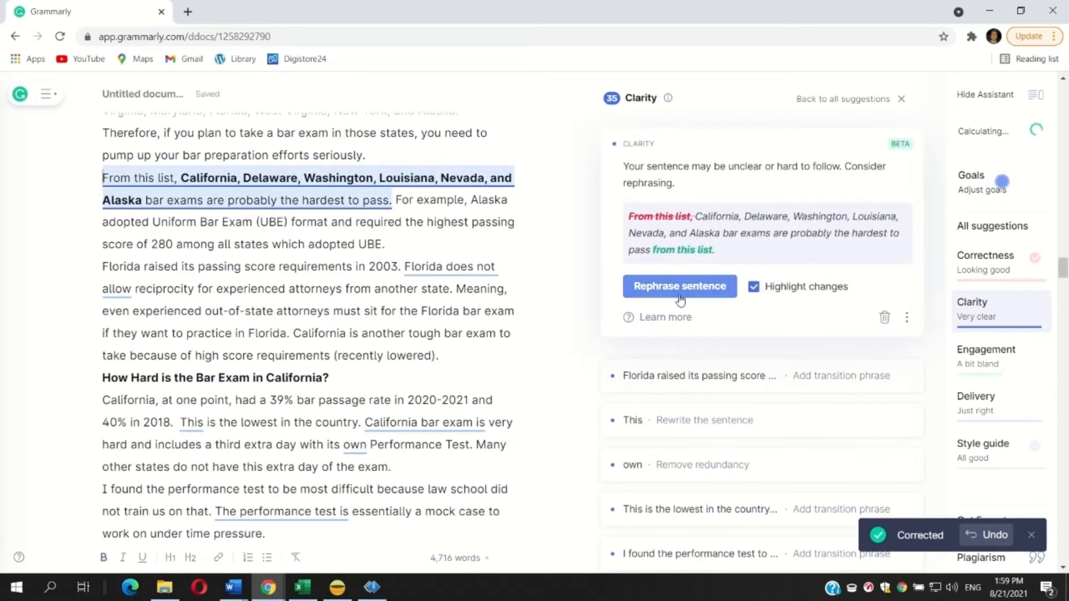
Step: Accept the rephrasing that moves "from this list" to the sentence's end, and add "In addition," before "Florida does not allow"
{"action": "left_click", "coordinate": [683, 293]}
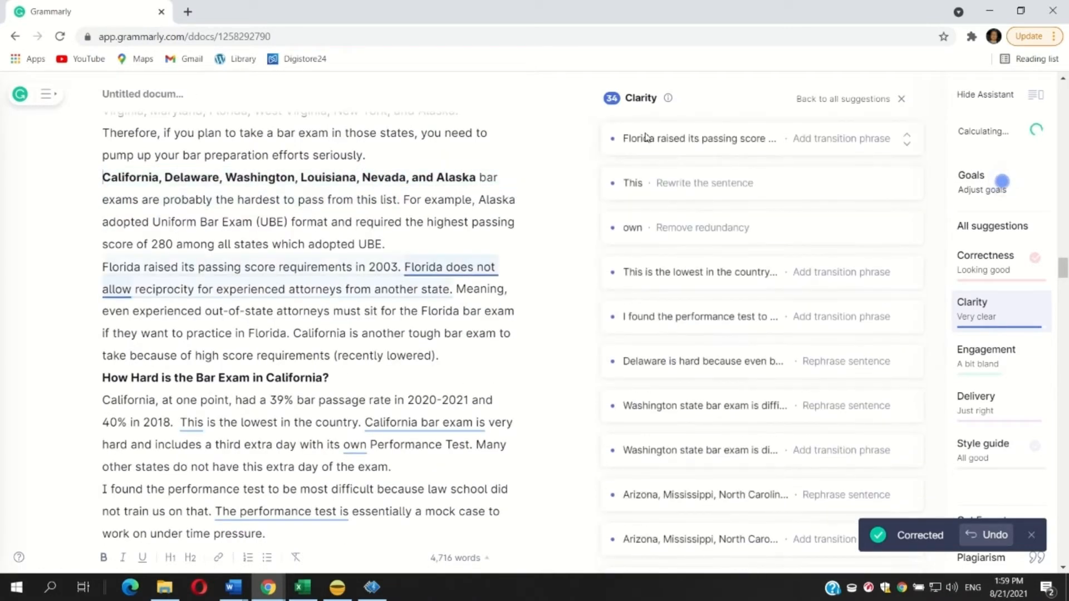
{"action": "left_click", "coordinate": [640, 139]}
{"action": "left_click", "coordinate": [675, 272]}
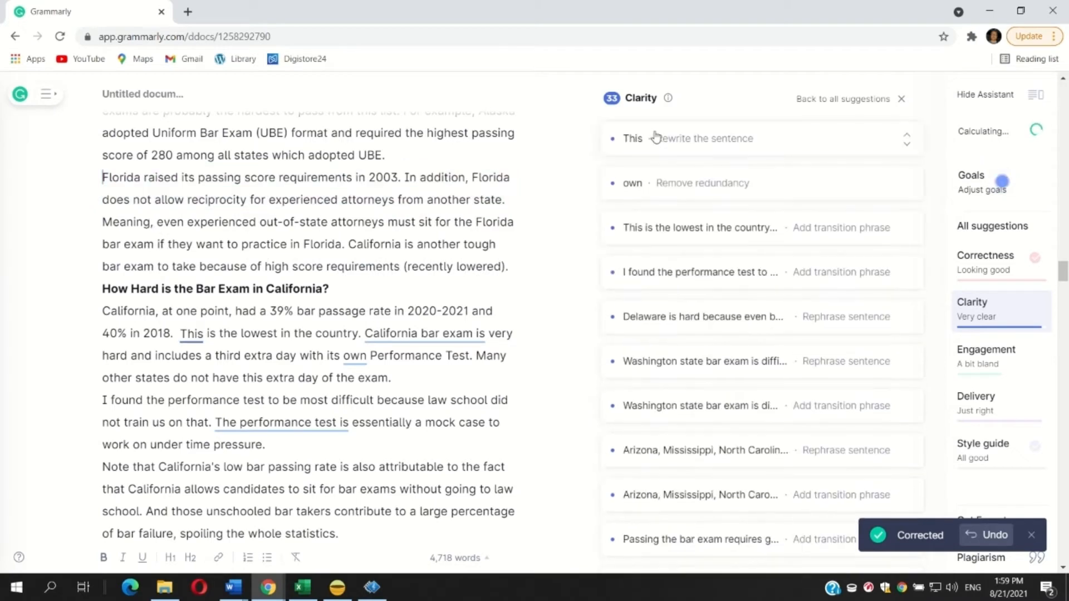
Step: Dismiss the unclear-antecedent suggestion for "This" and remove the redundant "own" before "Performance Test"
{"action": "left_click", "coordinate": [657, 136]}
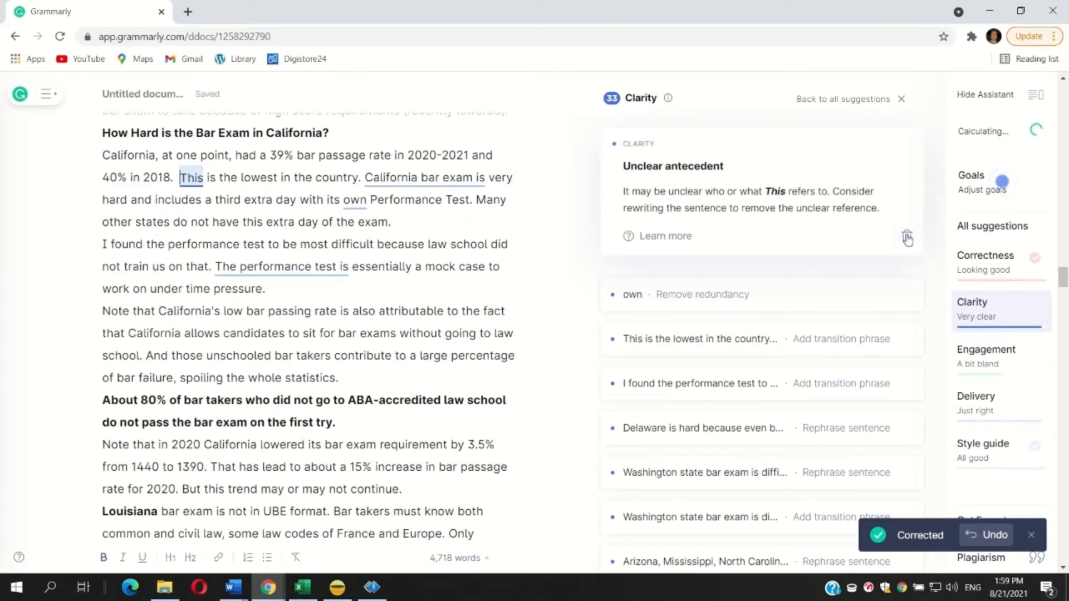
{"action": "left_click", "coordinate": [907, 239]}
{"action": "left_click", "coordinate": [662, 142]}
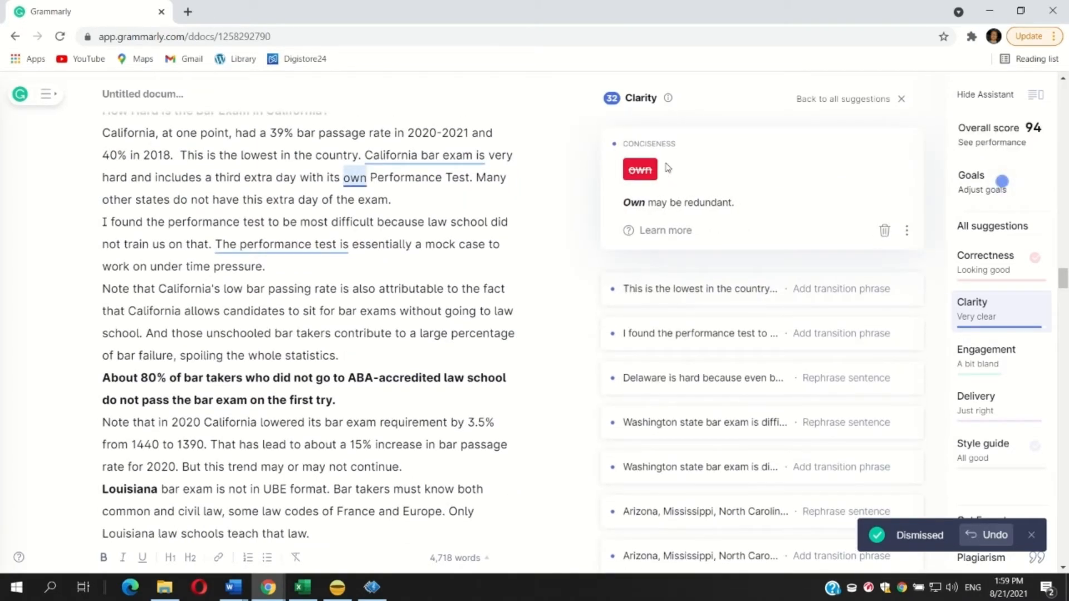
{"action": "left_click", "coordinate": [640, 169]}
Step: Add the transitions "In addition," before "California bar exam is" and "As a result," before "the performance test is"
{"action": "left_click", "coordinate": [663, 139]}
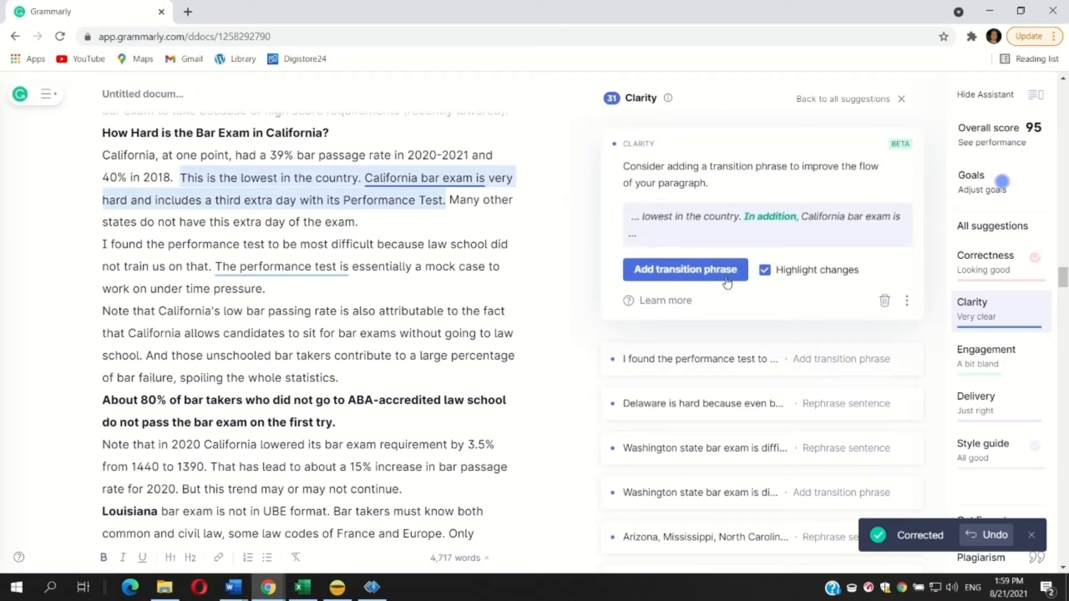
{"action": "left_click", "coordinate": [724, 276]}
{"action": "left_click", "coordinate": [663, 139]}
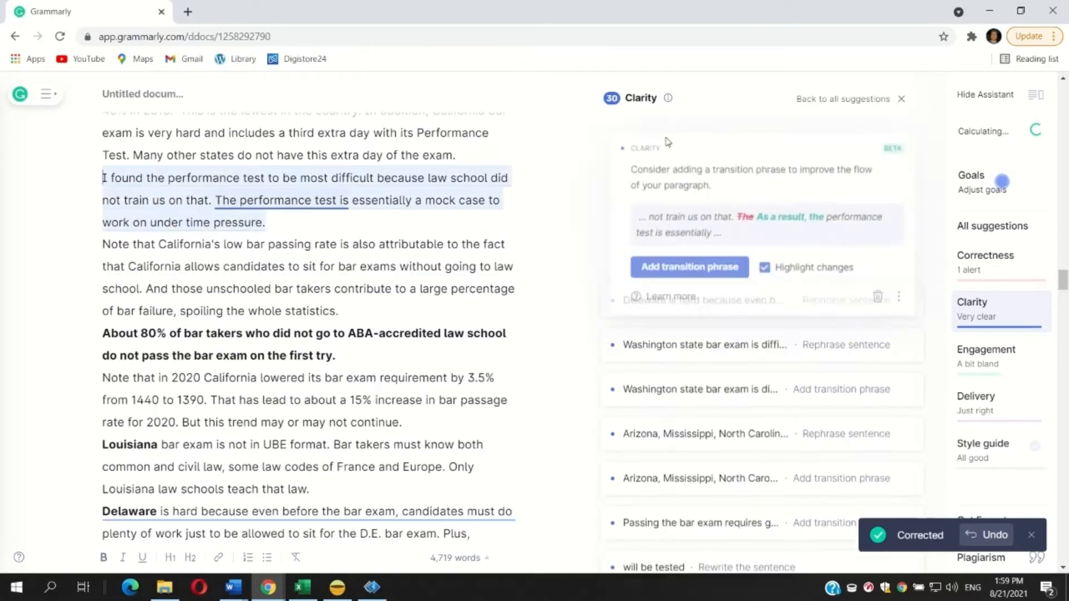
{"action": "left_click", "coordinate": [689, 271]}
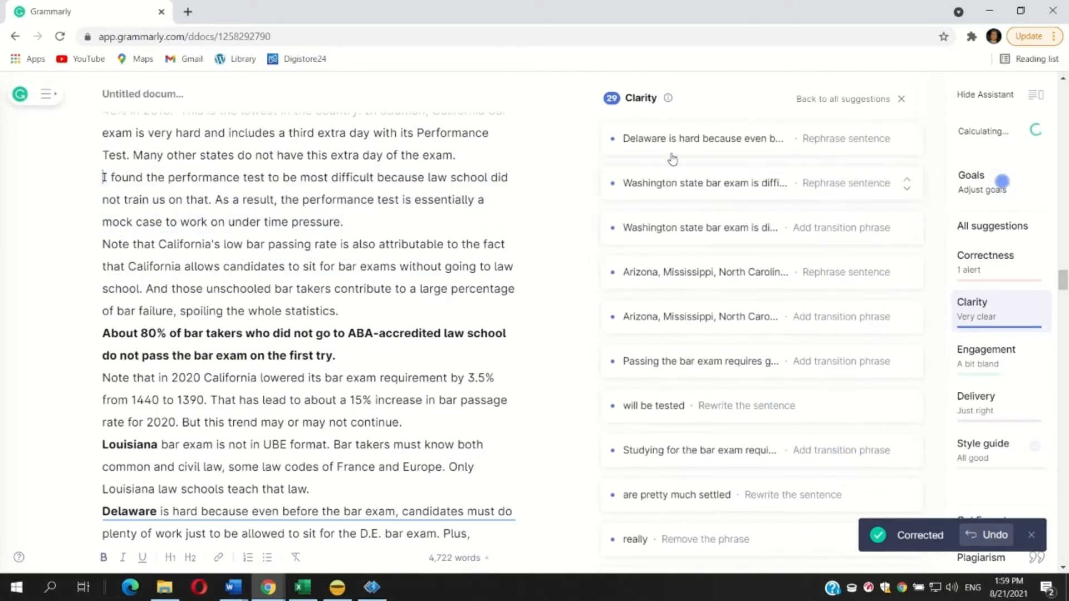
Step: Accept the suggested rephrasings of the "Delaware is hard because" sentence and the "Washington state bar exam is difficult" sentence
{"action": "left_click", "coordinate": [680, 289]}
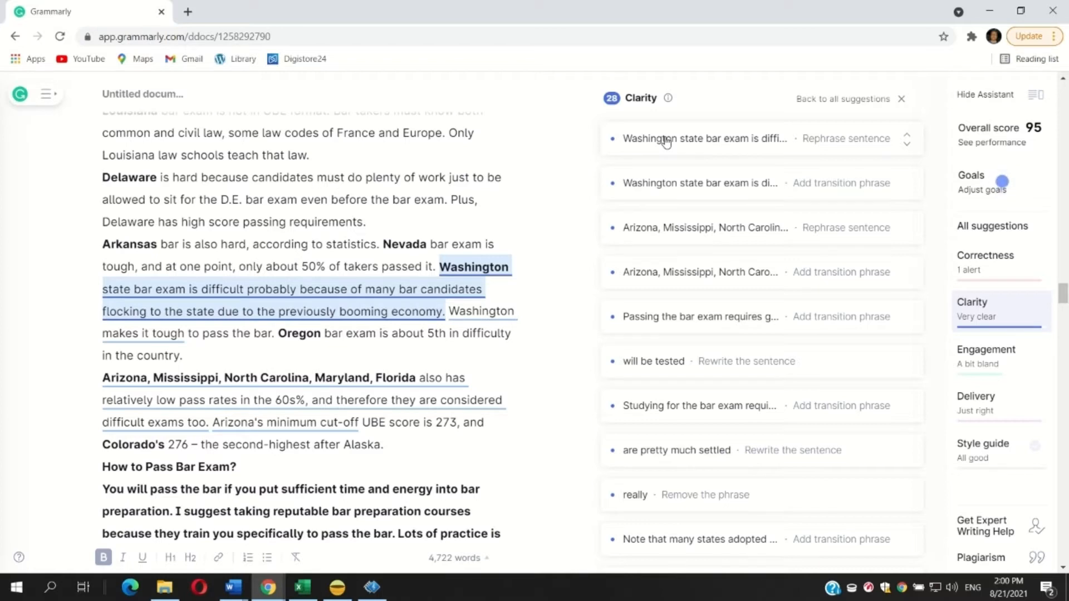
{"action": "left_click", "coordinate": [666, 140]}
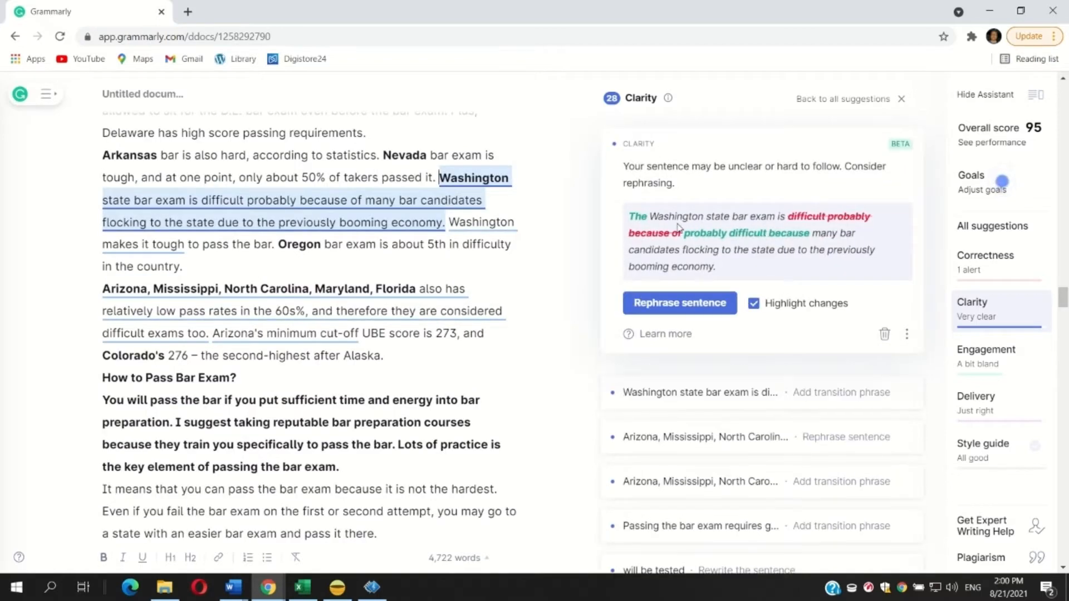
{"action": "left_click", "coordinate": [676, 303]}
Step: Extend "Washington makes it tough to pass the bar" with "with hard grading" and add the transition "In addition," before it
{"action": "left_click", "coordinate": [658, 140]}
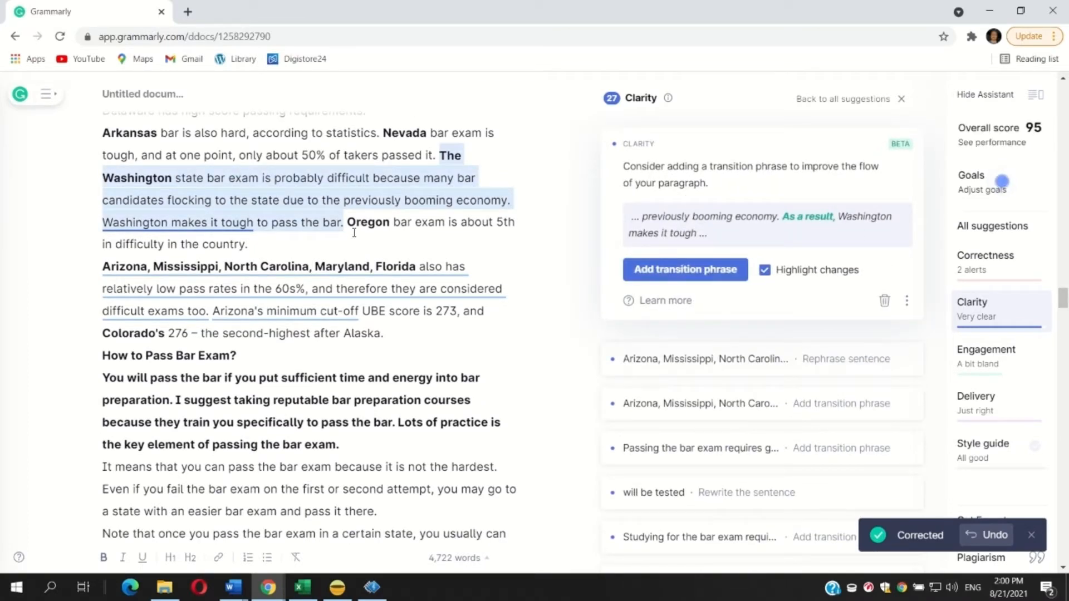
{"action": "left_click", "coordinate": [339, 224]}
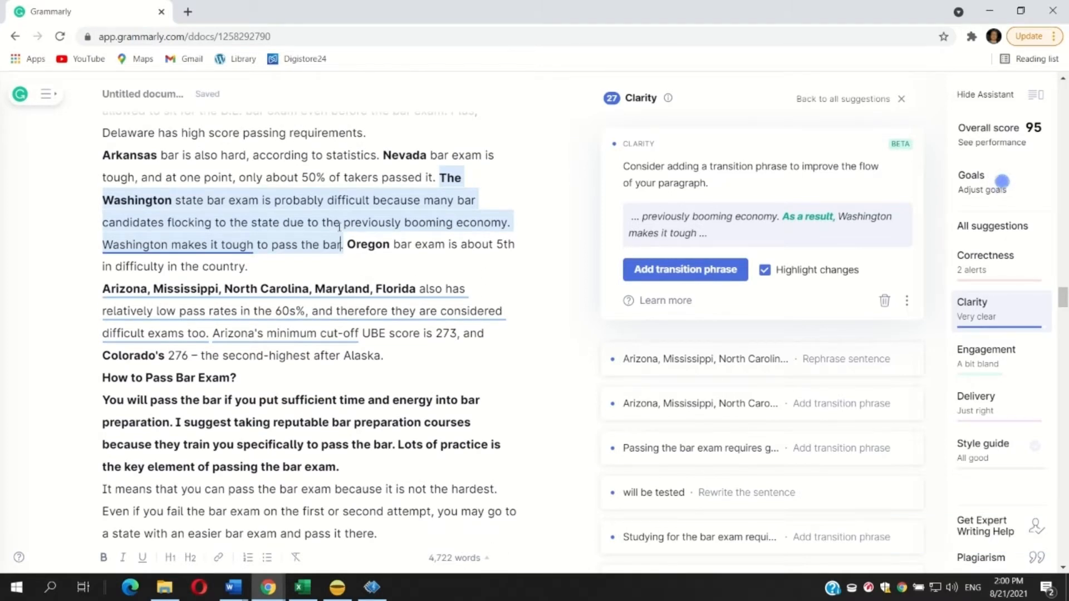
{"action": "type", "text": "with "}
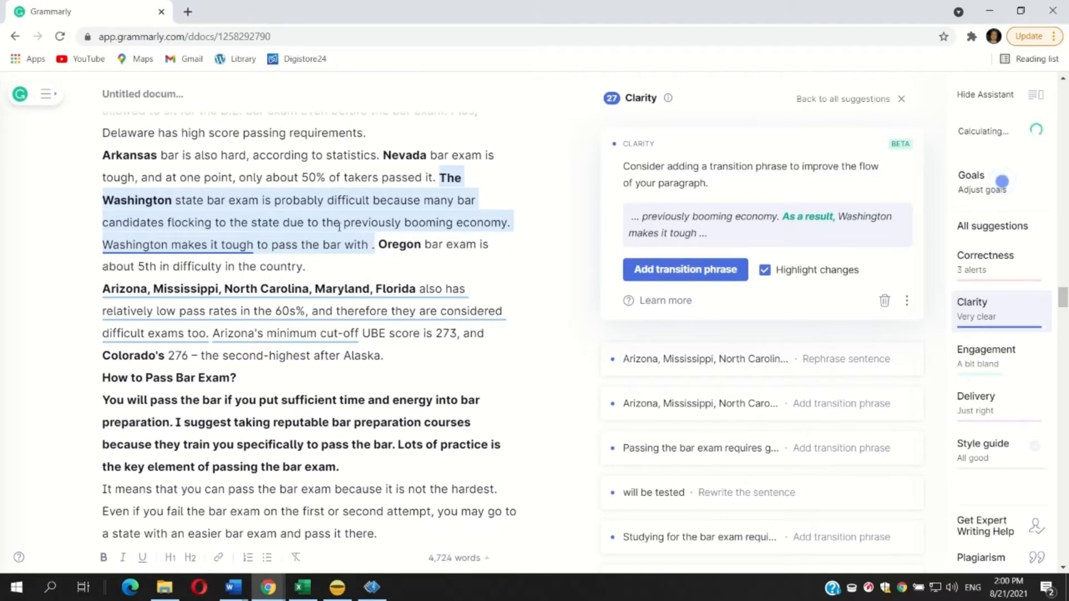
{"action": "type", "text": "hard grading"}
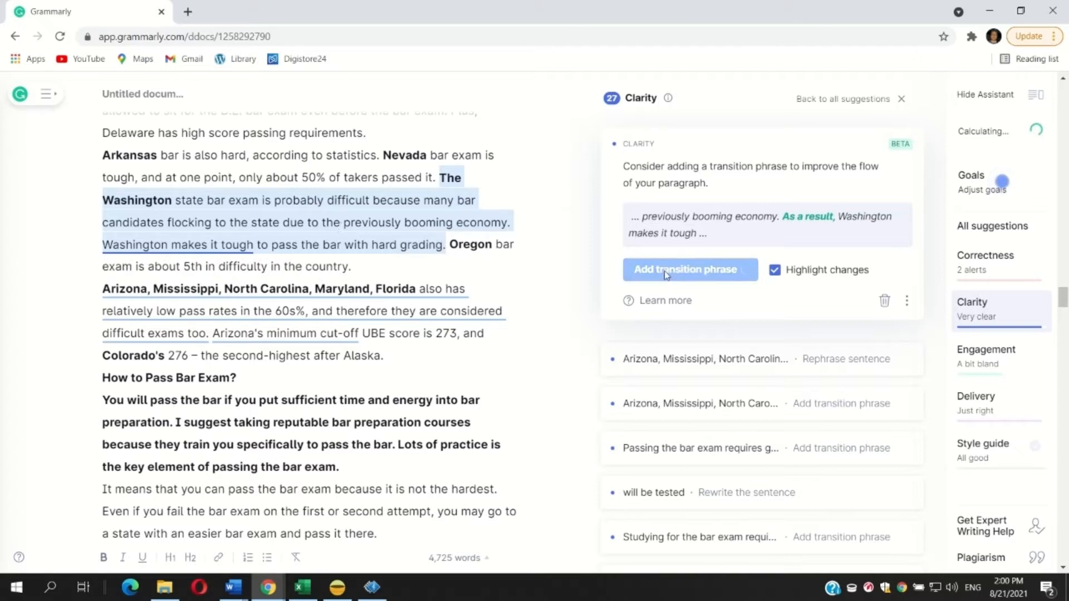
{"action": "left_click", "coordinate": [696, 276]}
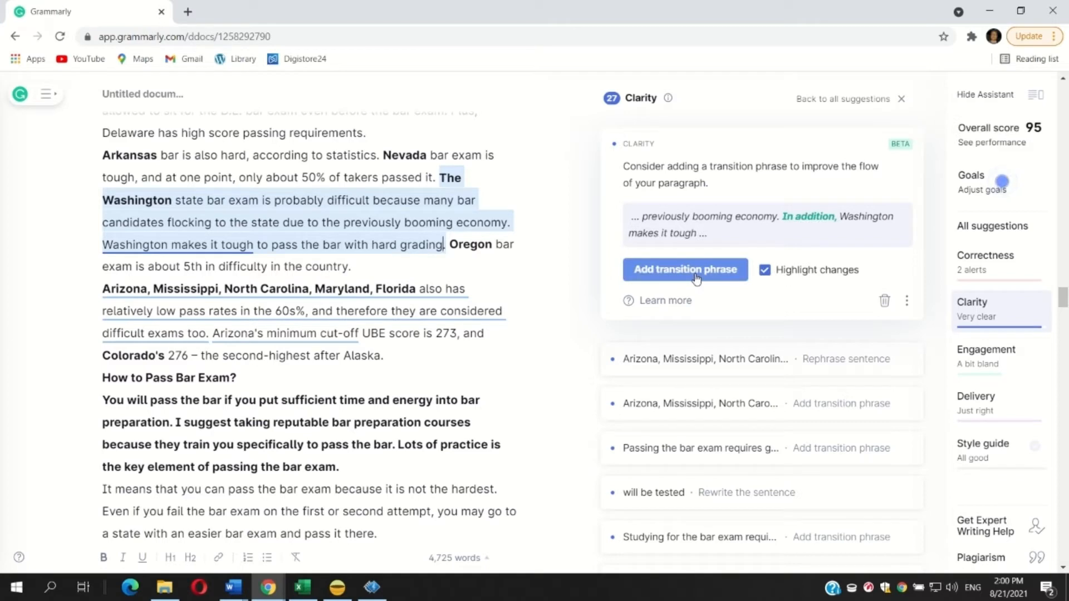
{"action": "left_click", "coordinate": [696, 270]}
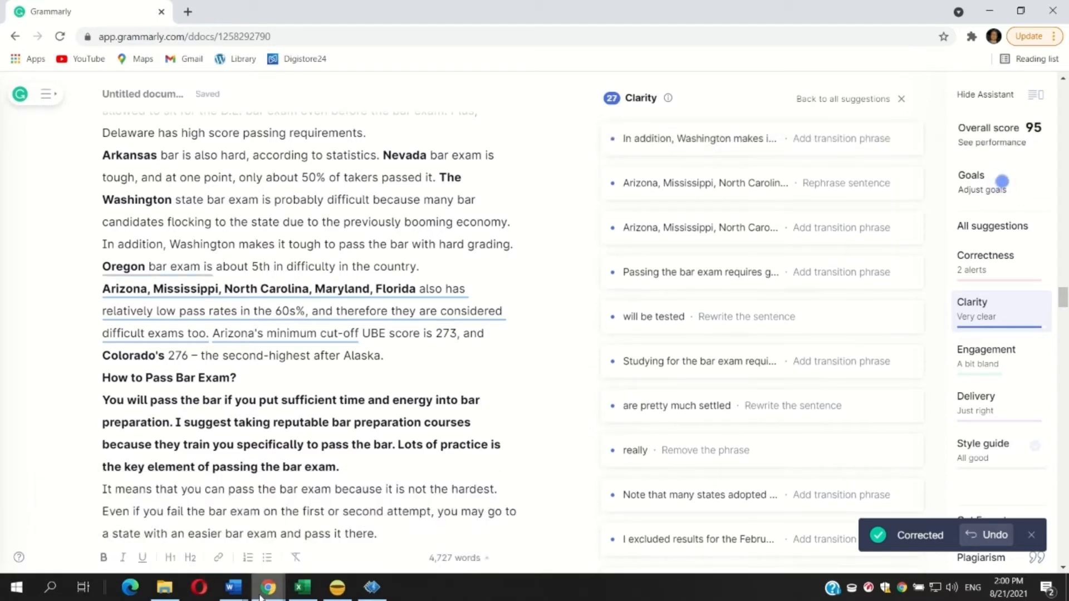
Step: Look up "washington bar ube requirement" on Google in a separate browser window and return to the article
{"action": "right_click", "coordinate": [266, 594]}
{"action": "left_click", "coordinate": [252, 515]}
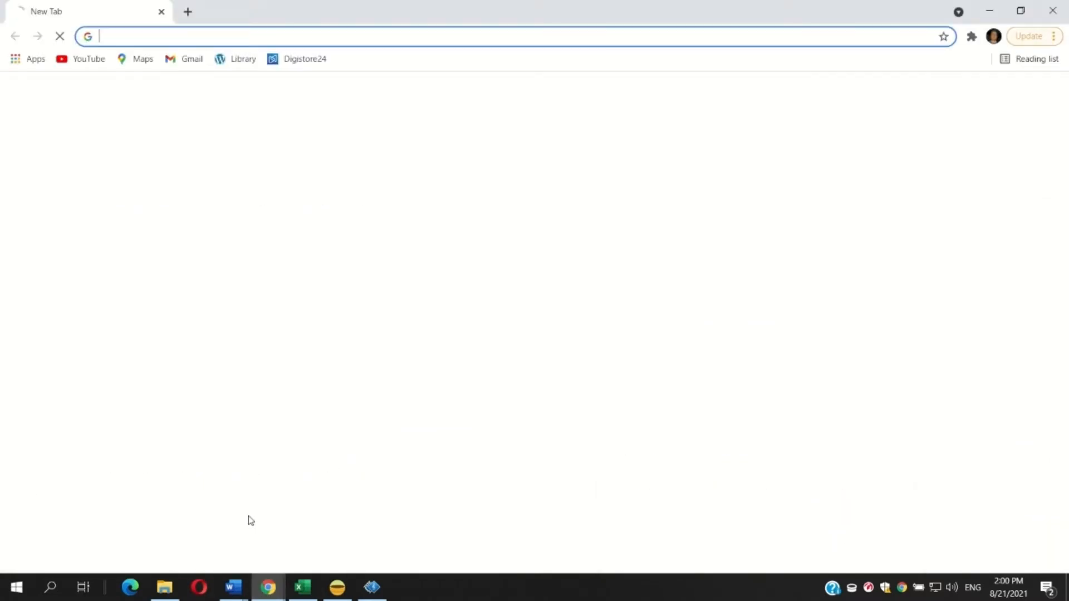
{"action": "type", "text": "ws"}
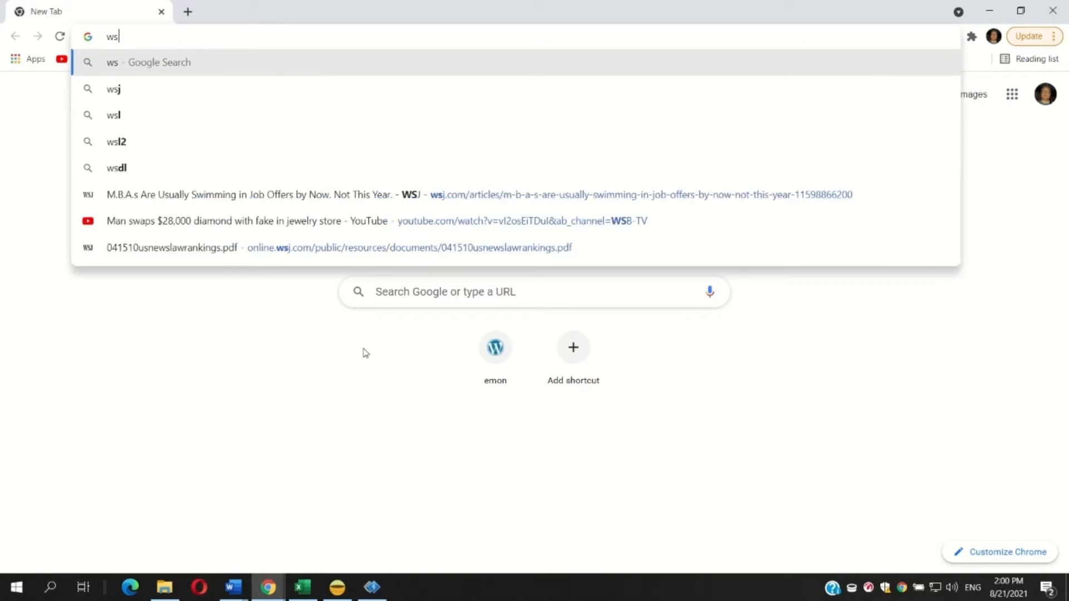
{"action": "key", "text": "BackSpace"}
{"action": "key", "text": "BackSpace"}
{"action": "type", "text": "washing"}
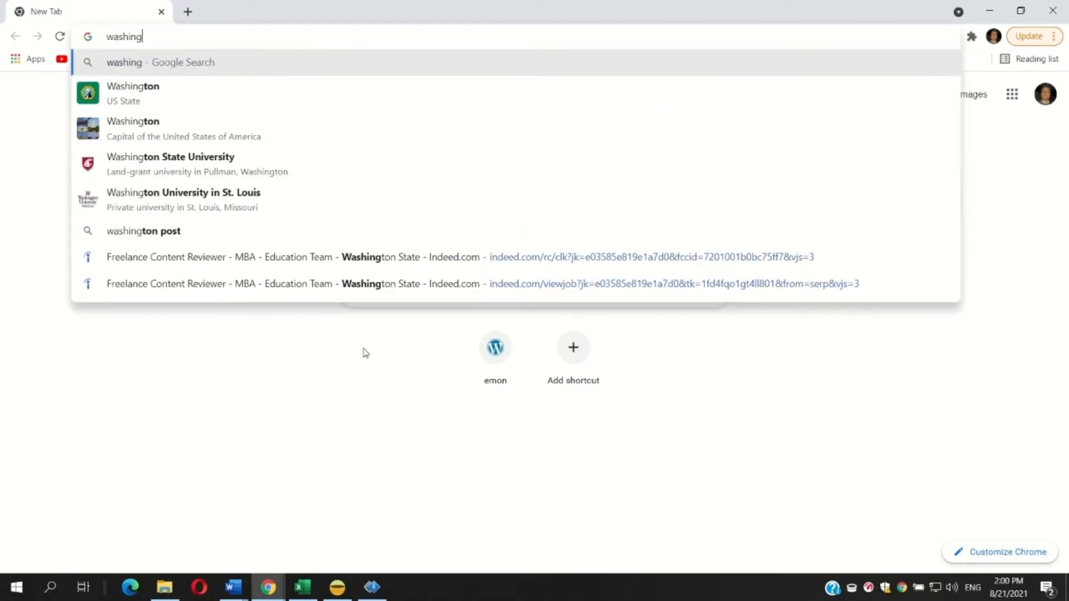
{"action": "type", "text": "ton bar ube r"}
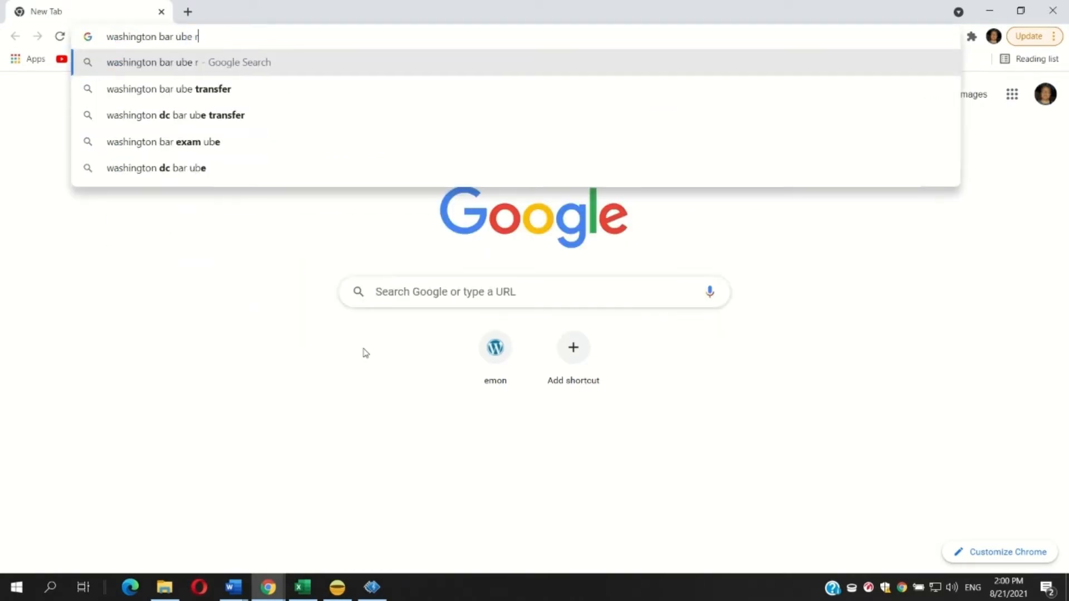
{"action": "type", "text": "equirement"}
{"action": "key", "text": "Return"}
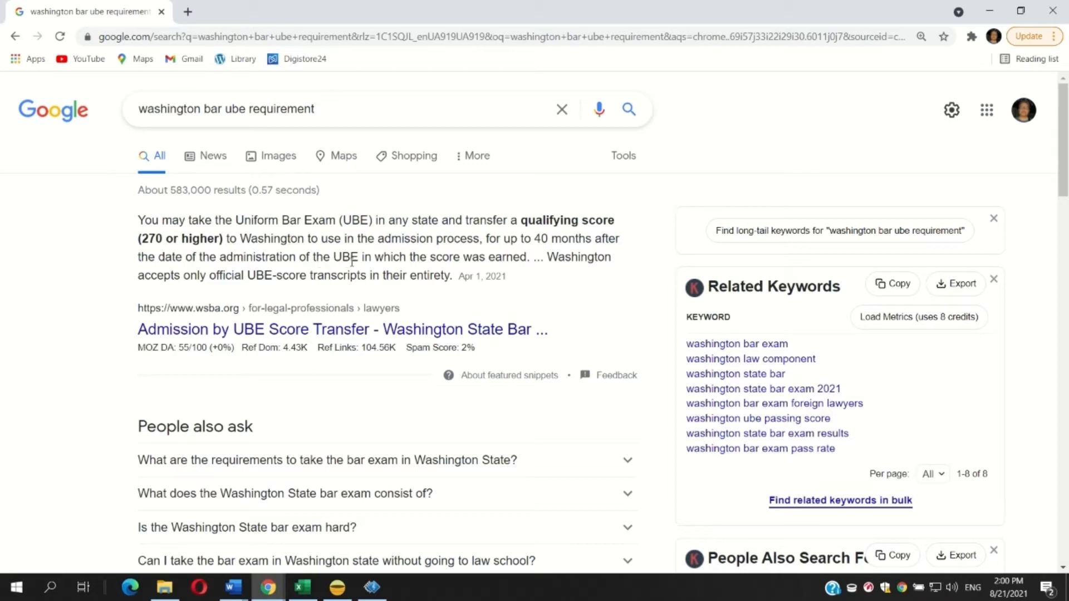
{"action": "left_click", "coordinate": [1052, 10]}
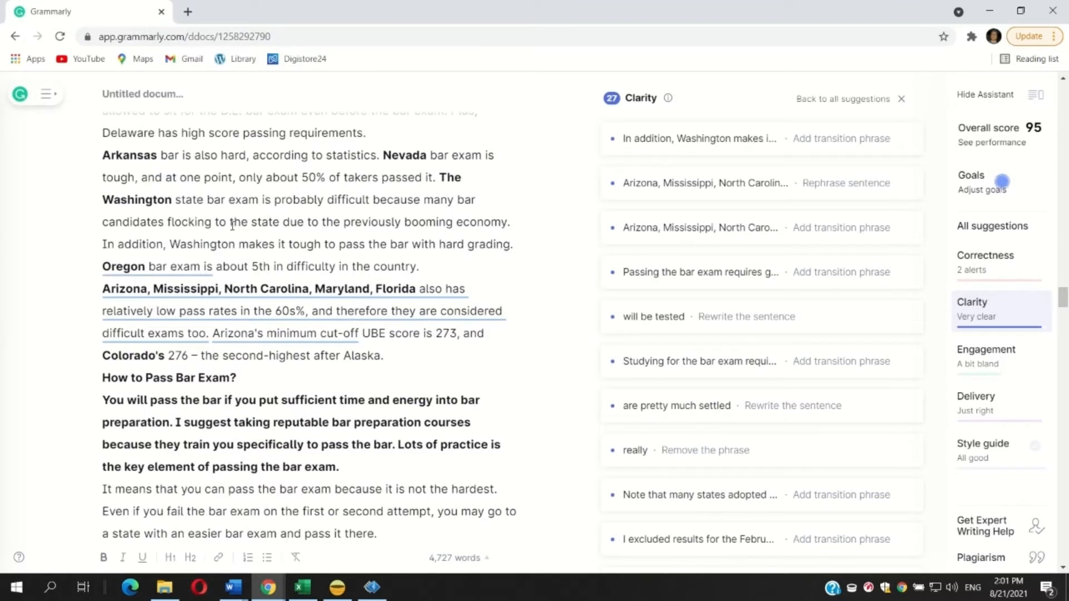
Step: Add "and 270 minimum UBE score threshold" after "hard grading" in the Washington sentence
{"action": "left_click", "coordinate": [512, 246]}
{"action": "type", "text": "and 270"}
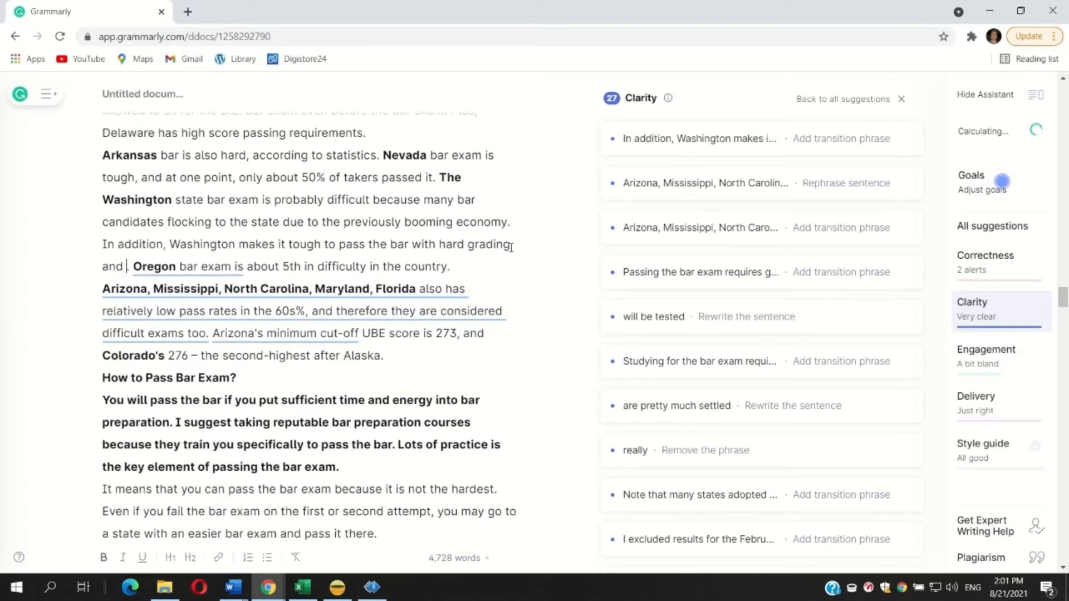
{"action": "type", "text": " minimum U"}
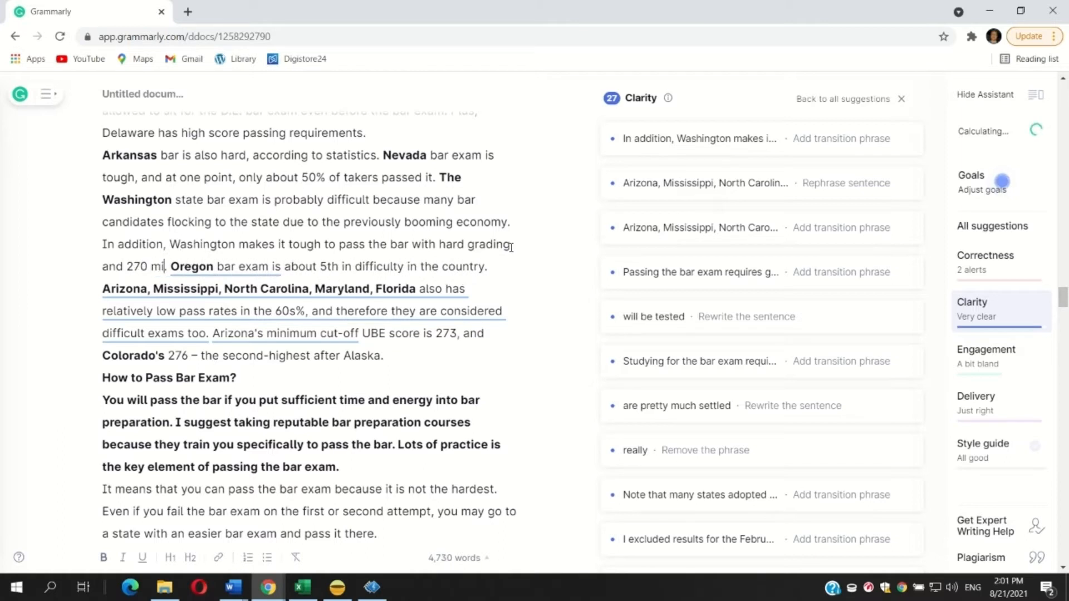
{"action": "type", "text": "BE score"}
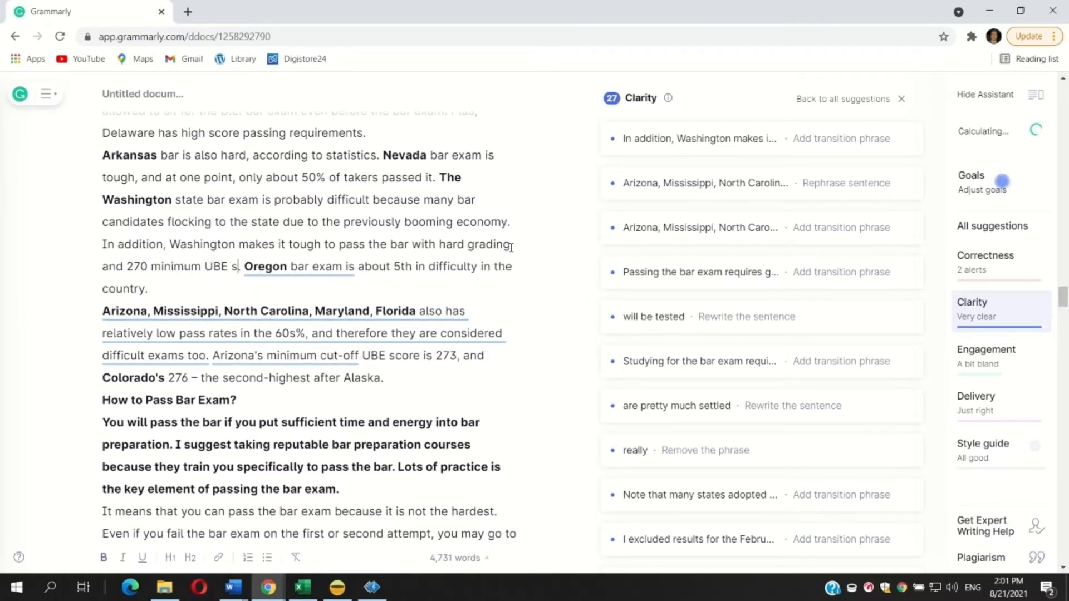
{"action": "type", "text": " threshold."}
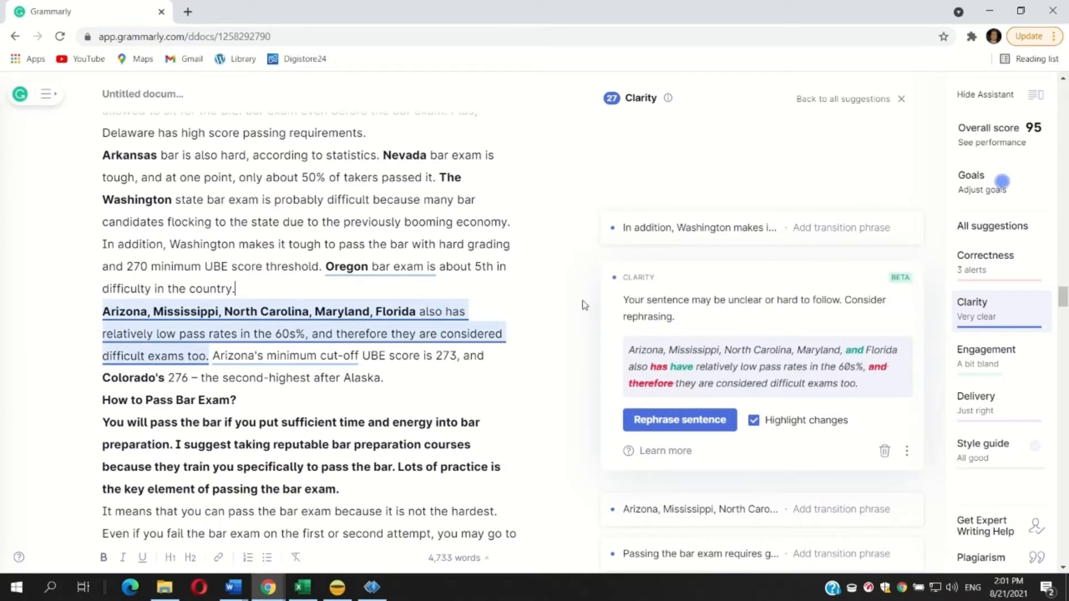
Step: Accept the rephrasing of the "Arizona, Mississippi, North Carolina" sentence and add the transition "Finally," before "Oregon bar exam is"
{"action": "left_click", "coordinate": [683, 420]}
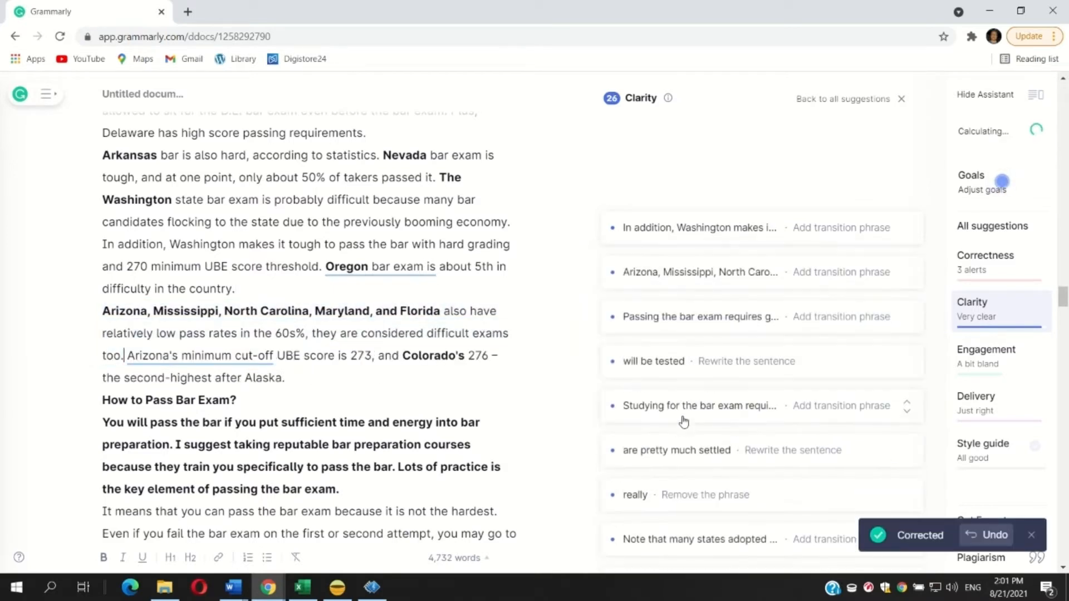
{"action": "left_click", "coordinate": [668, 234]}
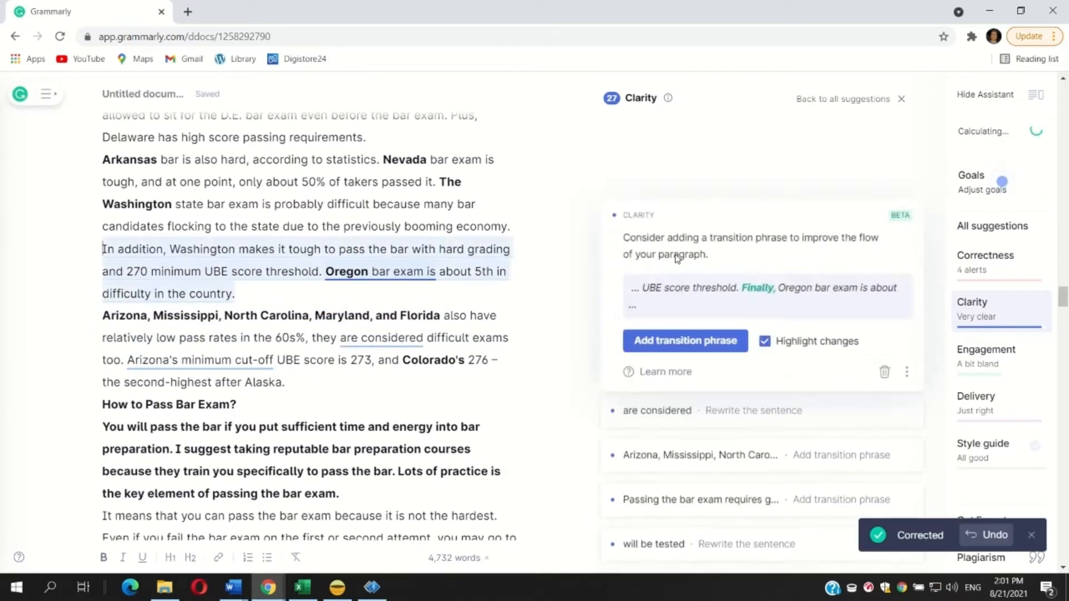
{"action": "left_click", "coordinate": [685, 340]}
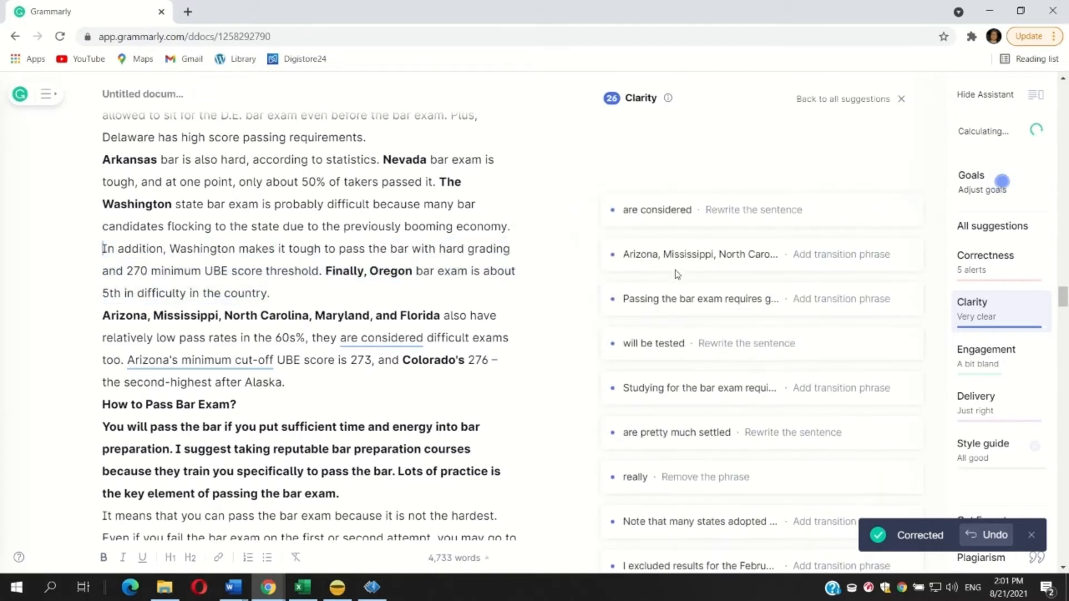
Step: Dismiss the passive-voice suggestion for "are considered"
{"action": "left_click", "coordinate": [680, 216]}
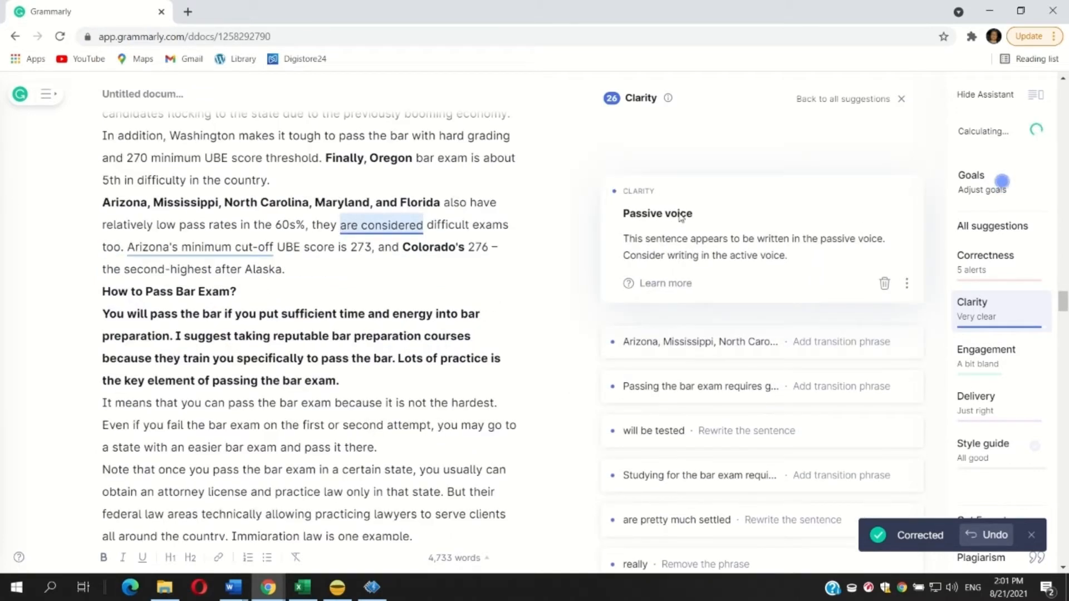
{"action": "left_click", "coordinate": [884, 283]}
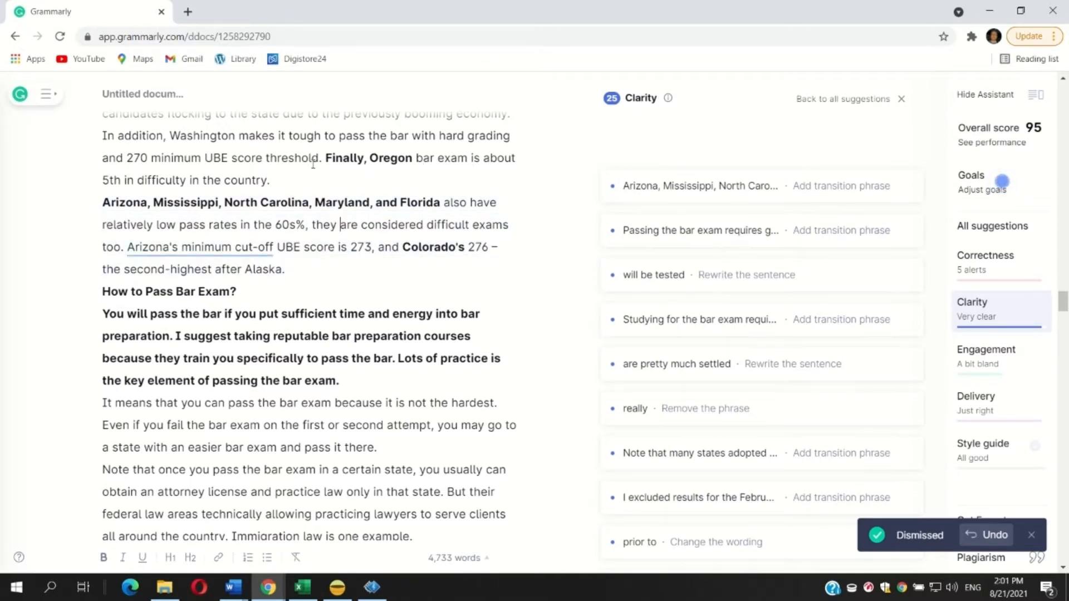
Step: Insert "trailing Washington's one with" before "about 5th in difficulty" in the Oregon bar exam sentence
{"action": "left_click", "coordinate": [484, 158]}
{"action": "type", "text": "trailin"}
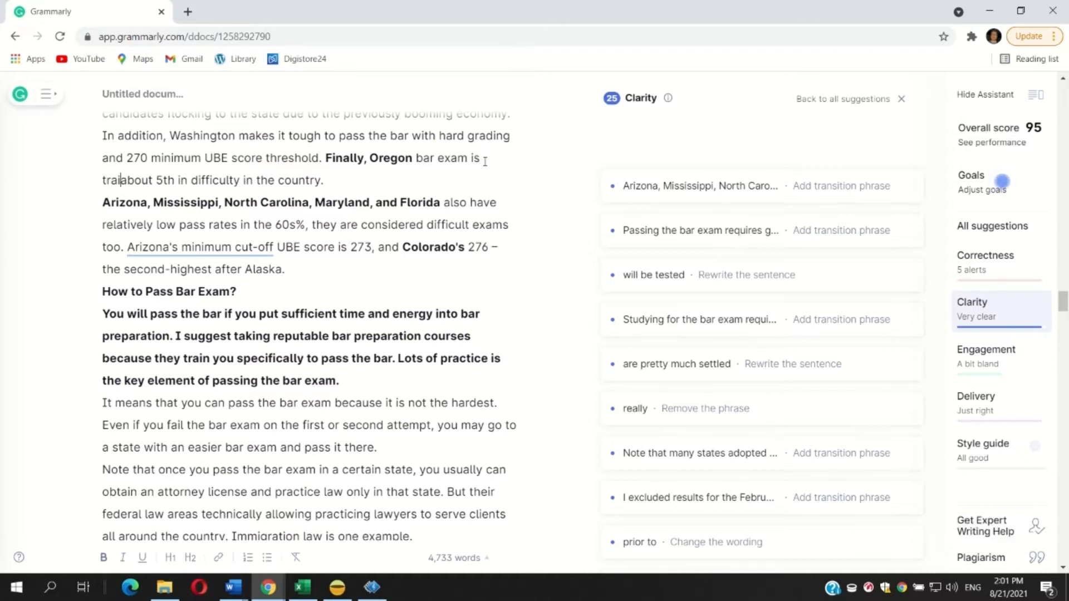
{"action": "type", "text": "g Washington"}
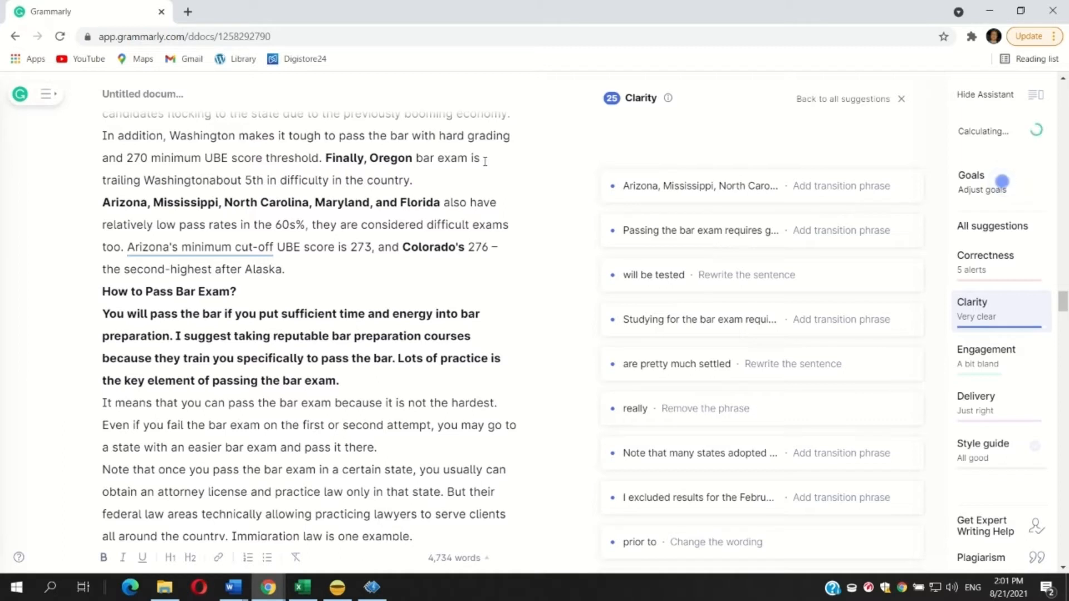
{"action": "type", "text": "'s"}
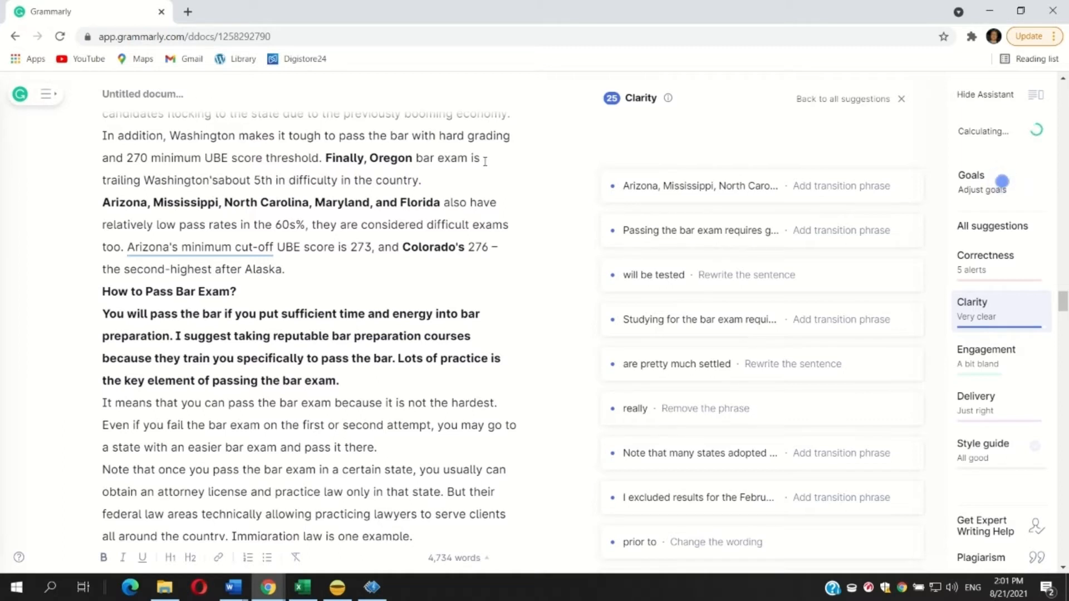
{"action": "type", "text": " one "}
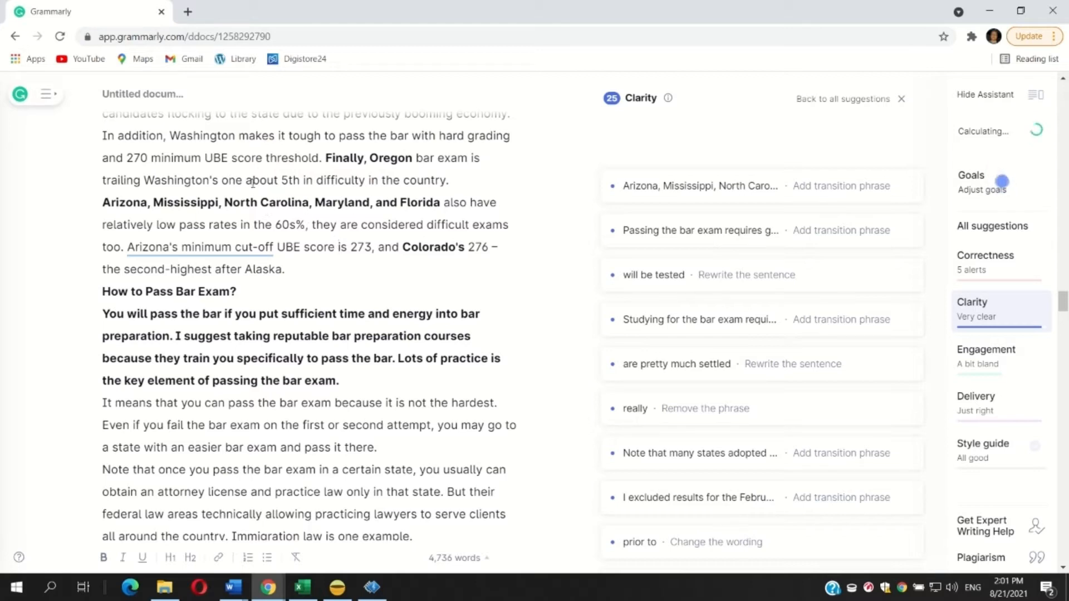
{"action": "type", "text": " with"}
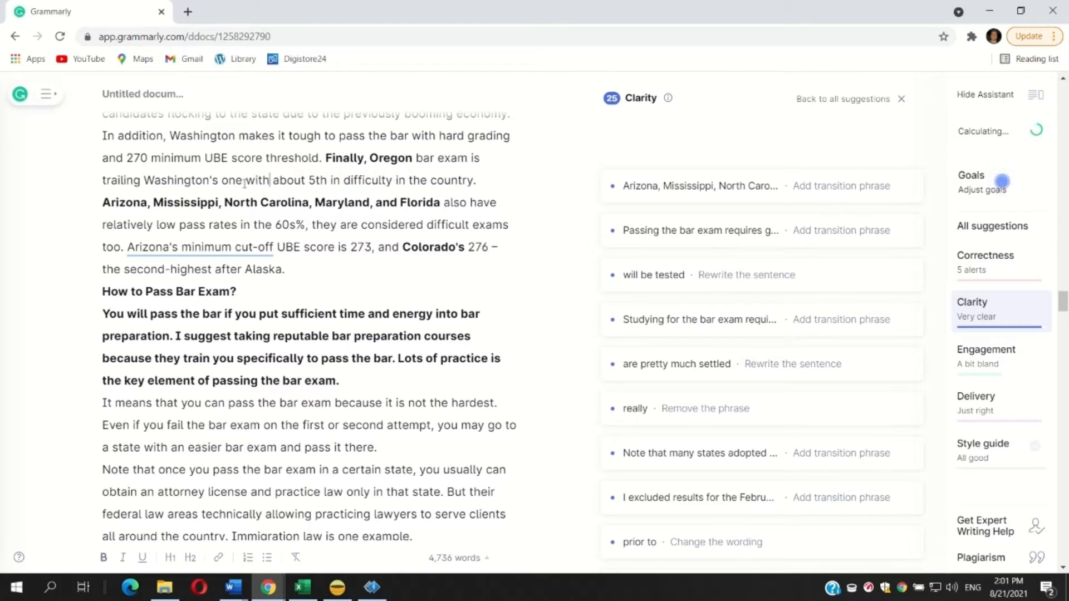
{"action": "key", "text": "BackSpace"}
Step: Accept the transitions "For example," before "Arizona's minimum cut-off" and "Therefore," before "studying for the bar is as hard"
{"action": "left_click", "coordinate": [729, 198]}
{"action": "left_click", "coordinate": [687, 296]}
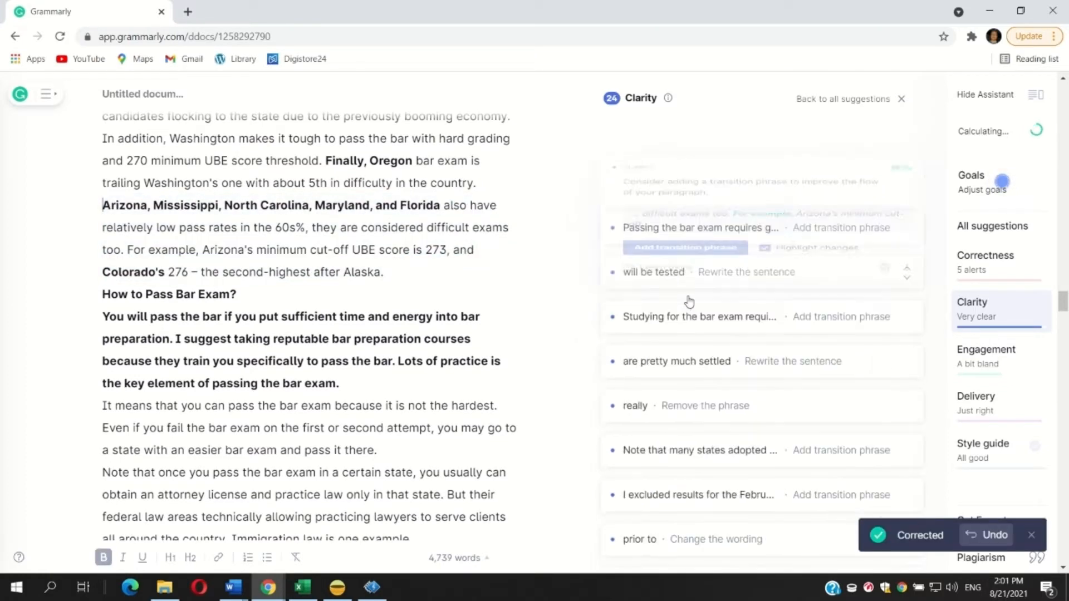
{"action": "left_click", "coordinate": [698, 177]}
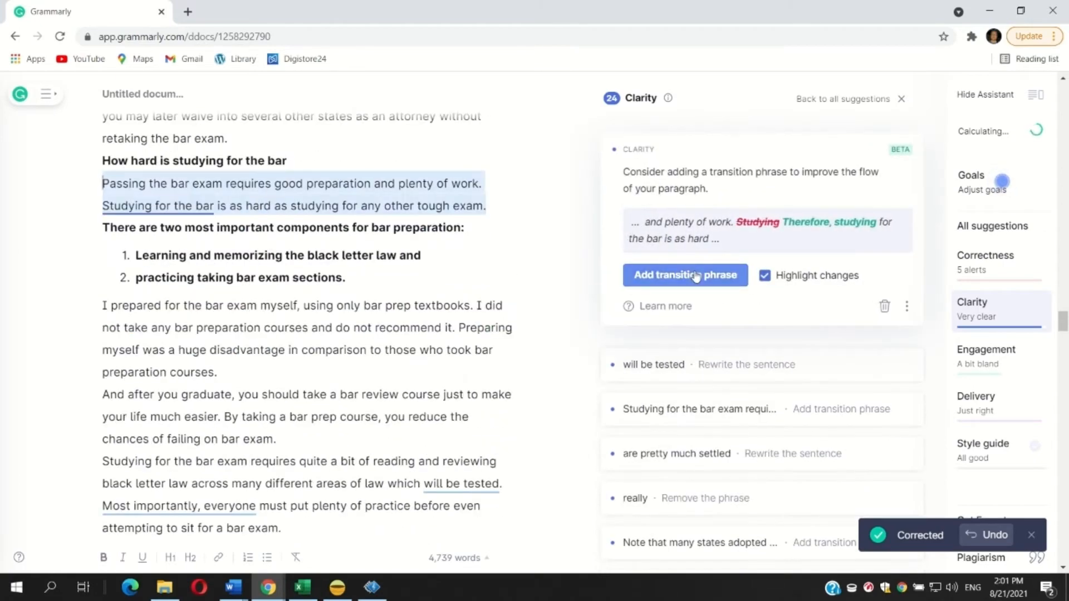
{"action": "left_click", "coordinate": [696, 275]}
Step: Dismiss the passive-voice suggestion for "will be tested" and accept the transition "But," before "most importantly, everyone"
{"action": "left_click", "coordinate": [685, 146]}
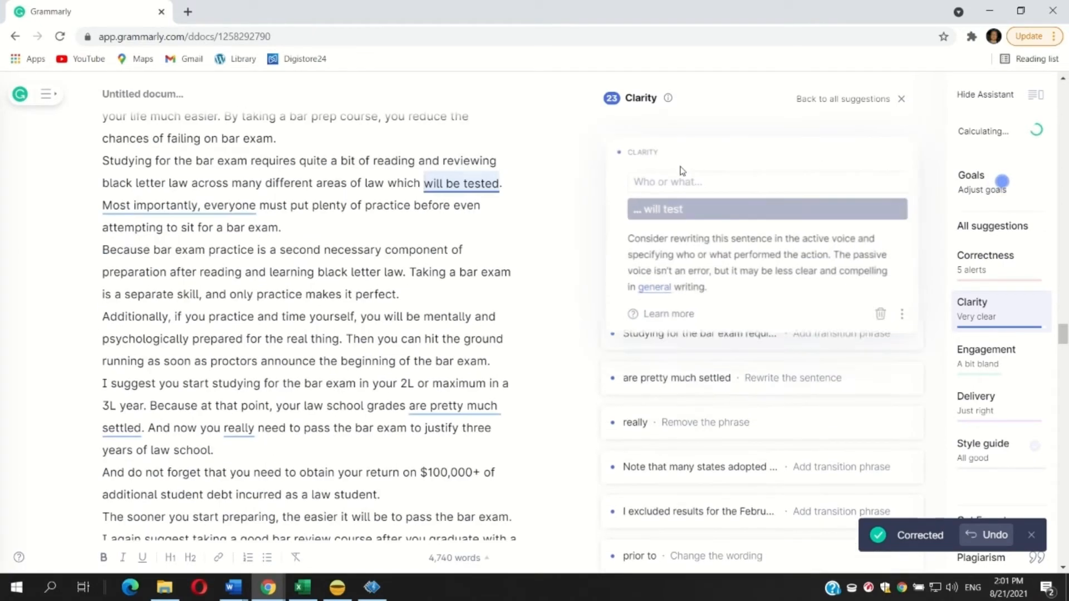
{"action": "left_click", "coordinate": [880, 314]}
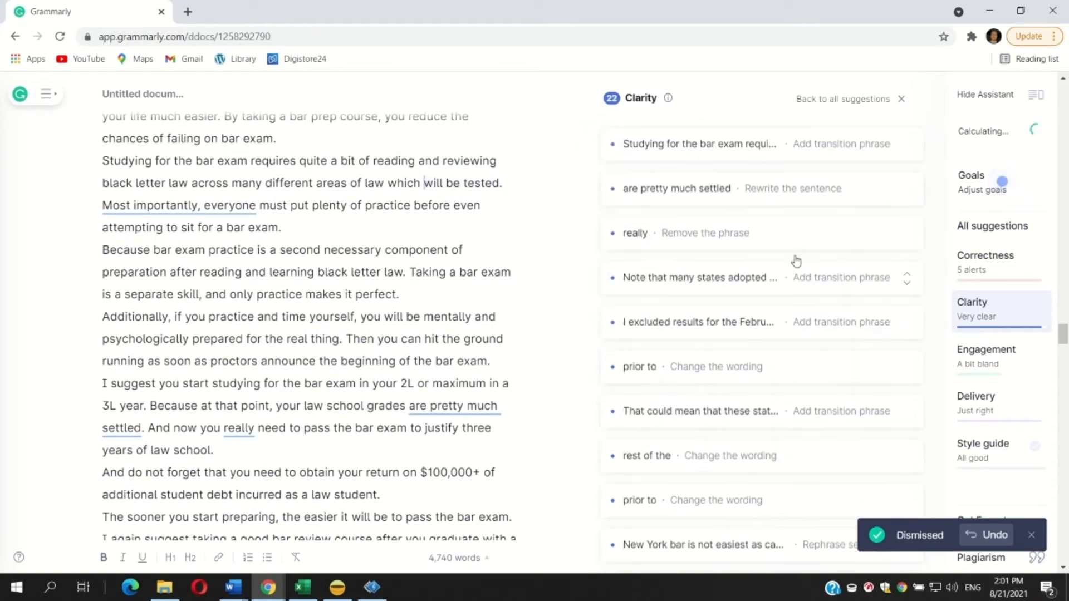
{"action": "left_click", "coordinate": [668, 144]}
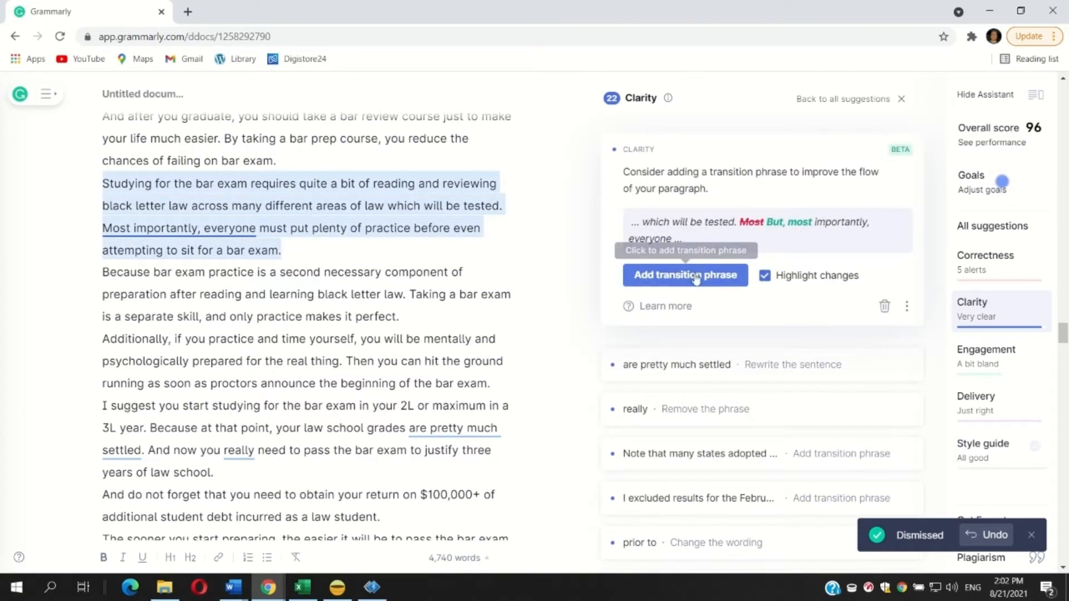
{"action": "left_click", "coordinate": [695, 275]}
Step: Dismiss the passive-voice suggestion for "are pretty much settled" and accept the removal of "really" before "need to pass"
{"action": "left_click", "coordinate": [662, 146]}
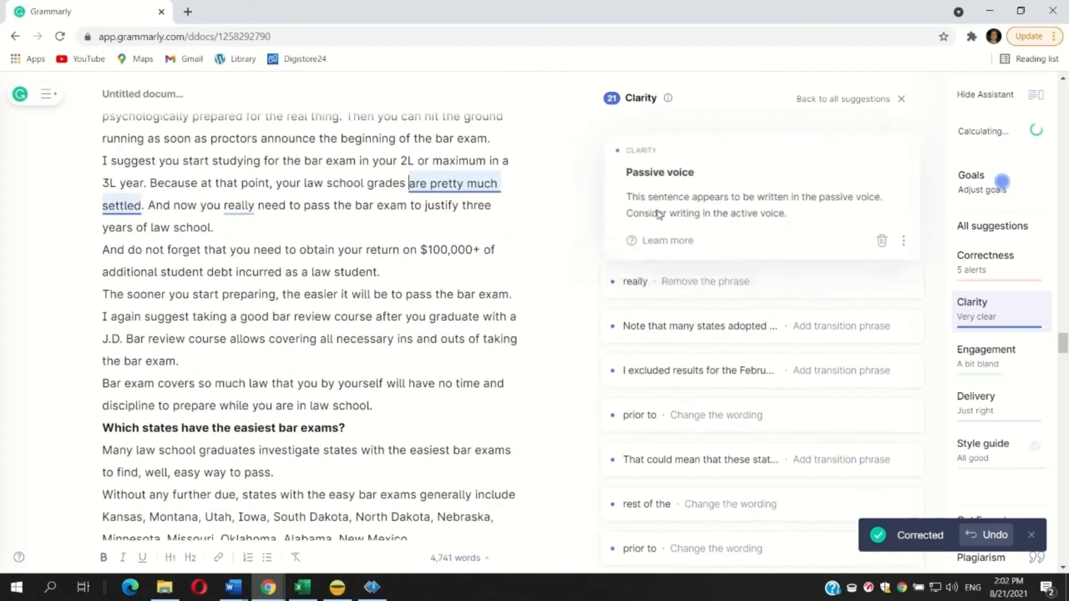
{"action": "left_click", "coordinate": [893, 244]}
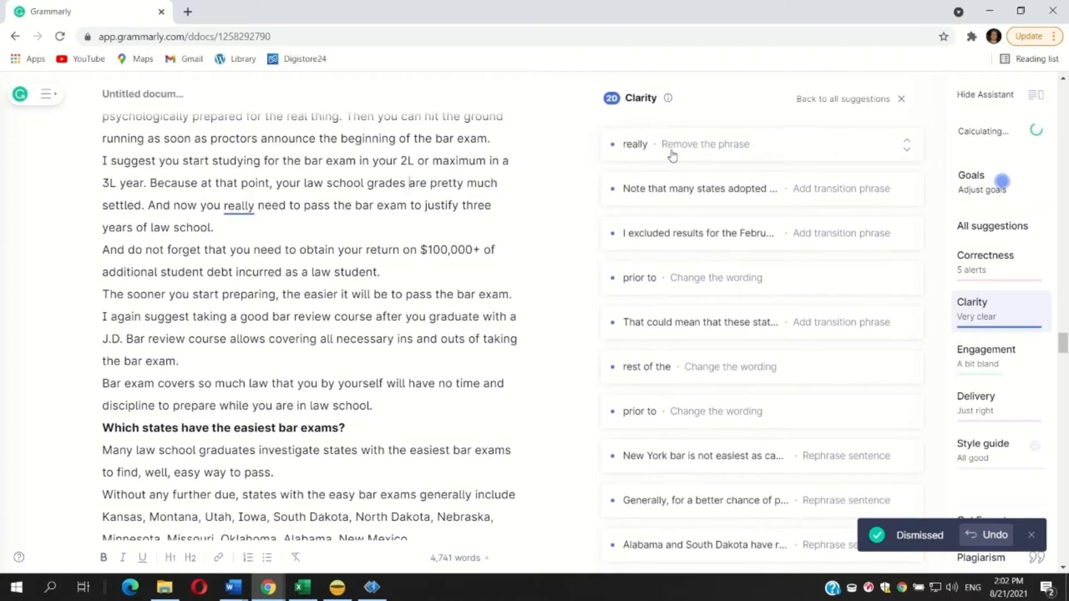
{"action": "left_click", "coordinate": [671, 146]}
{"action": "left_click", "coordinate": [663, 172]}
Step: Accept the transitions "Thus," before "UBE is identical" and "In addition," before "states often include experimental questions"
{"action": "left_click", "coordinate": [659, 148]}
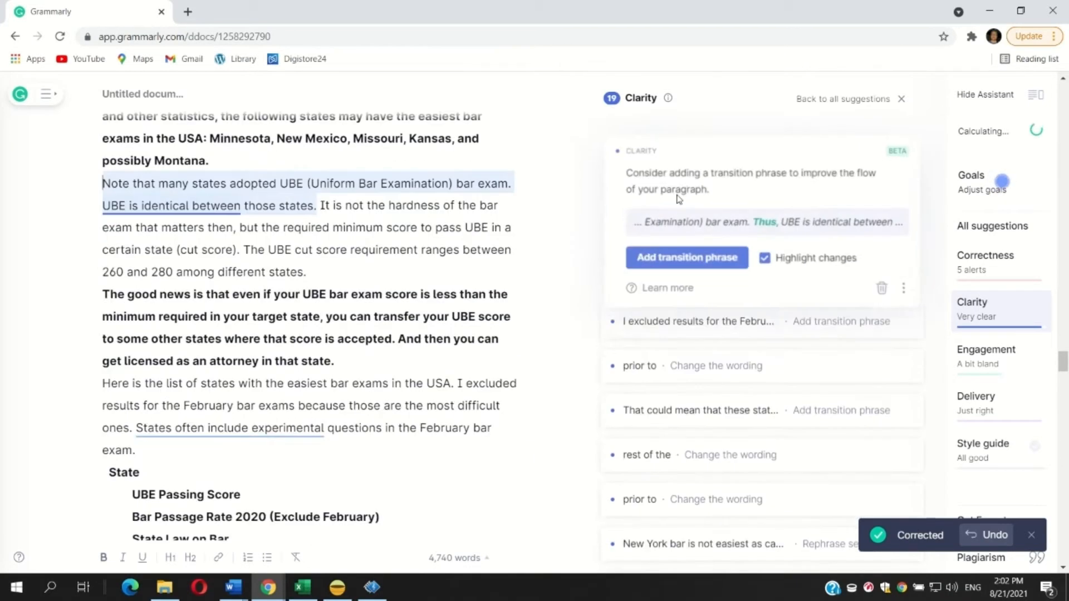
{"action": "left_click", "coordinate": [709, 258]}
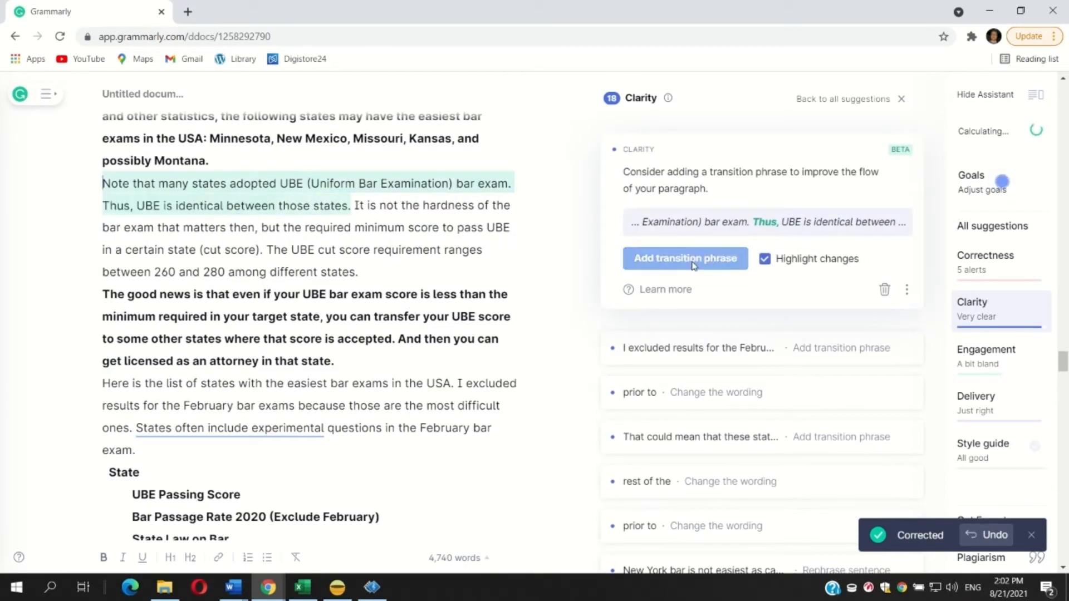
{"action": "left_click", "coordinate": [661, 148]}
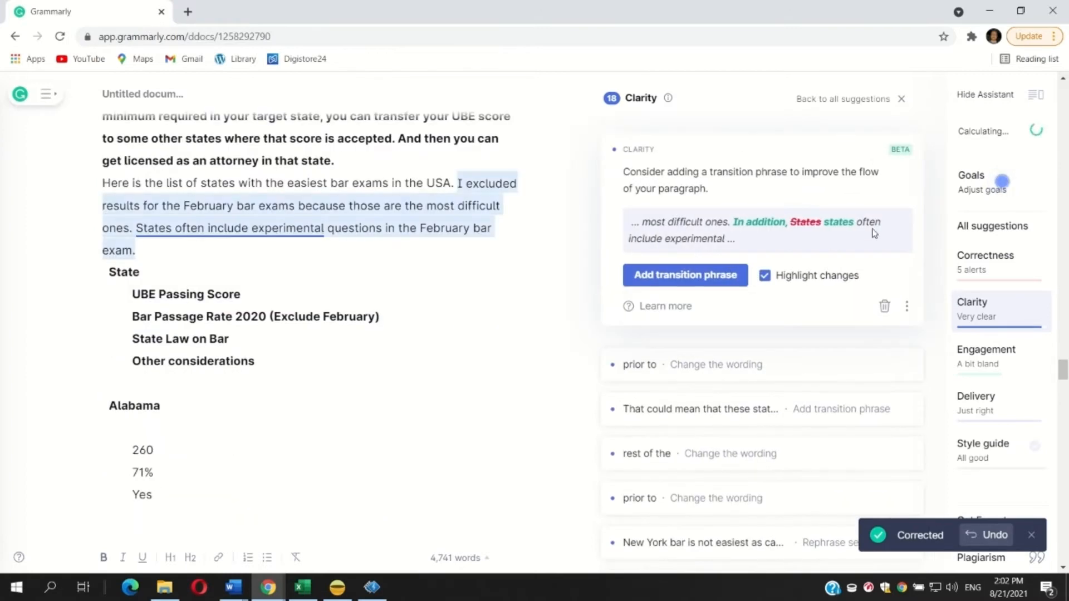
{"action": "left_click", "coordinate": [687, 274]}
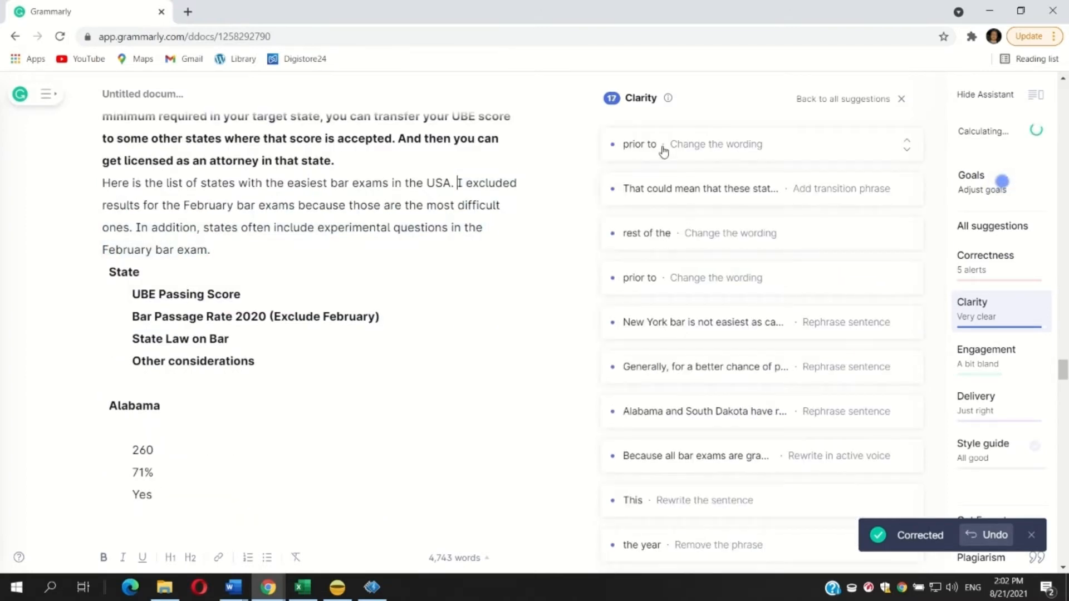
Step: Replace "prior to" with "before" in the New York Law Exam note and accept "For example," before "Oklahoma is trailing"
{"action": "left_click", "coordinate": [662, 147]}
{"action": "left_click", "coordinate": [703, 175]}
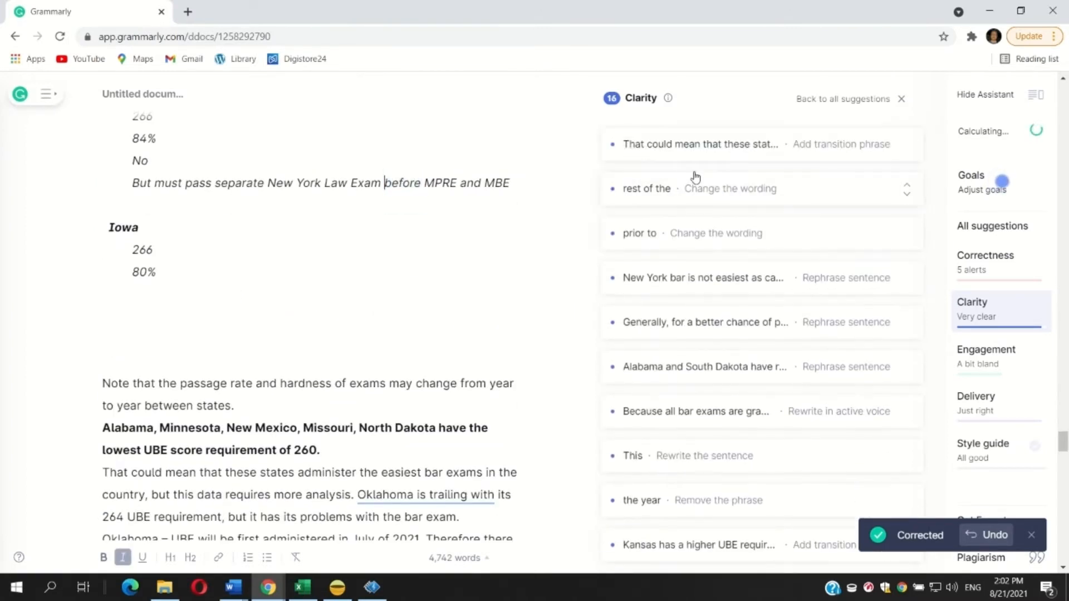
{"action": "left_click", "coordinate": [684, 144]}
{"action": "left_click", "coordinate": [690, 276]}
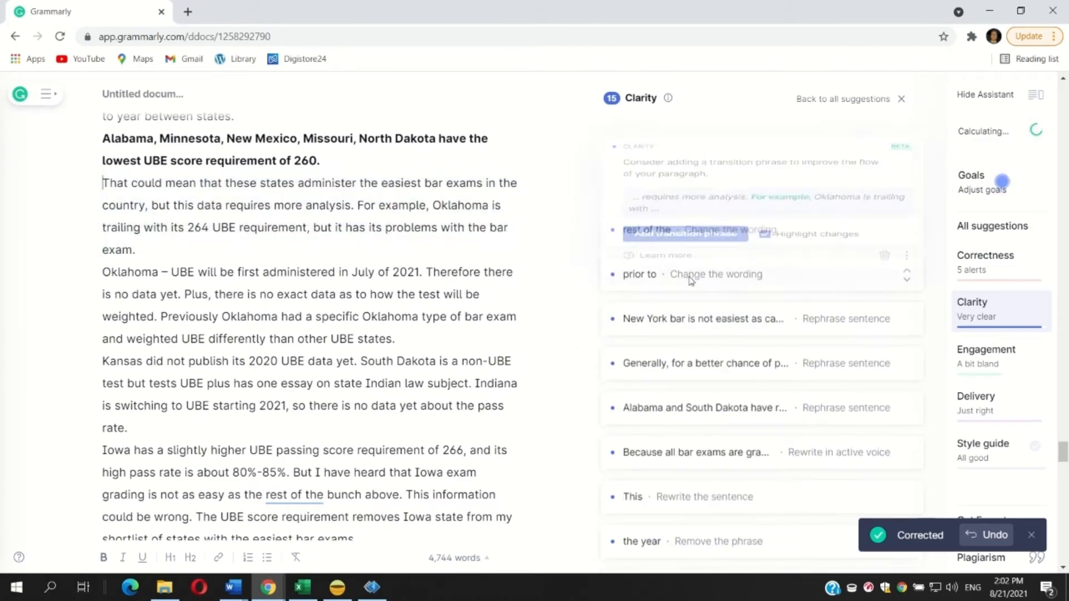
Step: Accept removing "its" before "problems with the bar exam" and replacing "rest of the" with "other" in the Iowa paragraph
{"action": "left_click", "coordinate": [674, 151]}
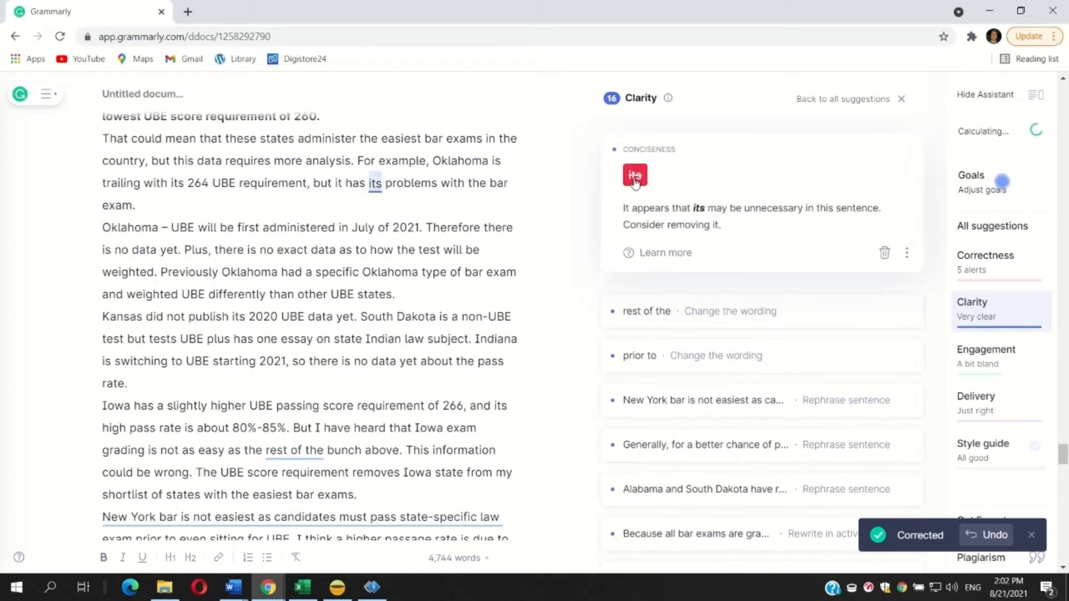
{"action": "left_click", "coordinate": [642, 177]}
{"action": "left_click", "coordinate": [650, 147]}
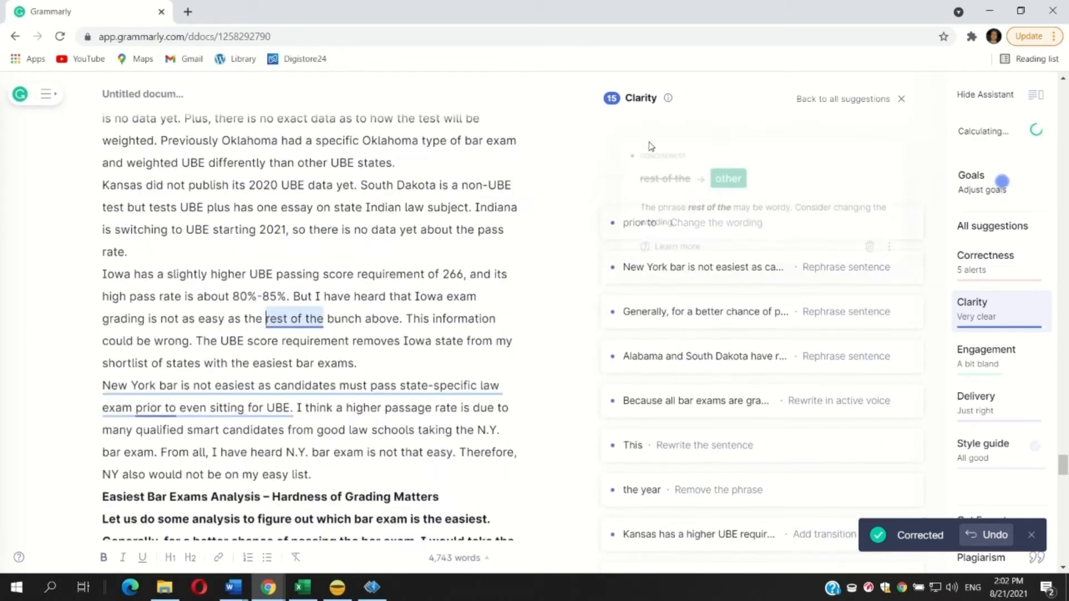
{"action": "left_click", "coordinate": [727, 175]}
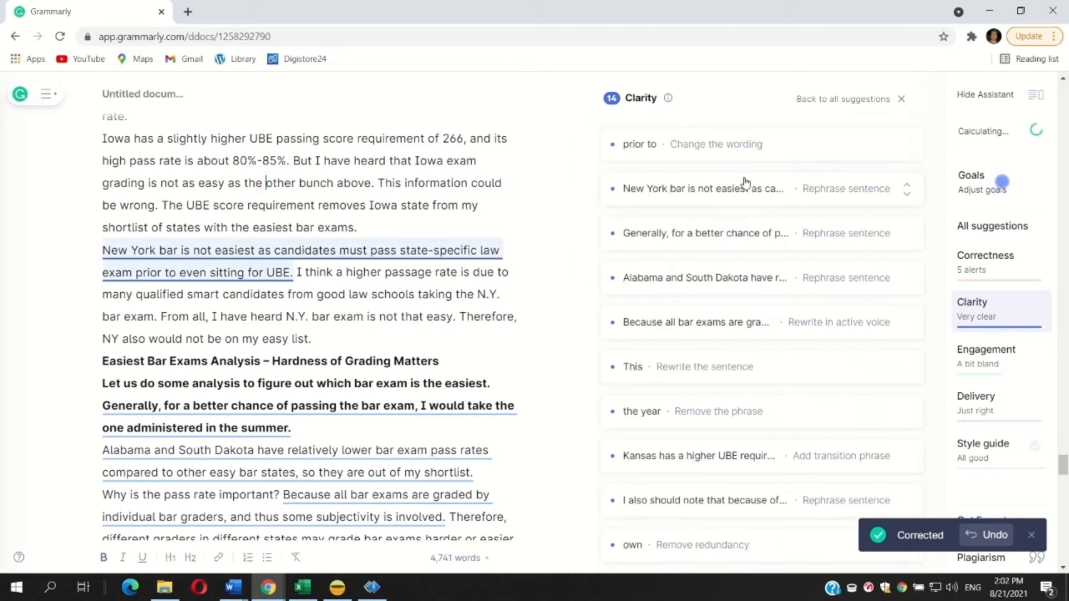
Step: Replace "prior to" with "before" in the "New York bar is not easiest" sentence and accept the rephrasing of the "Generally" sentence
{"action": "left_click", "coordinate": [674, 147]}
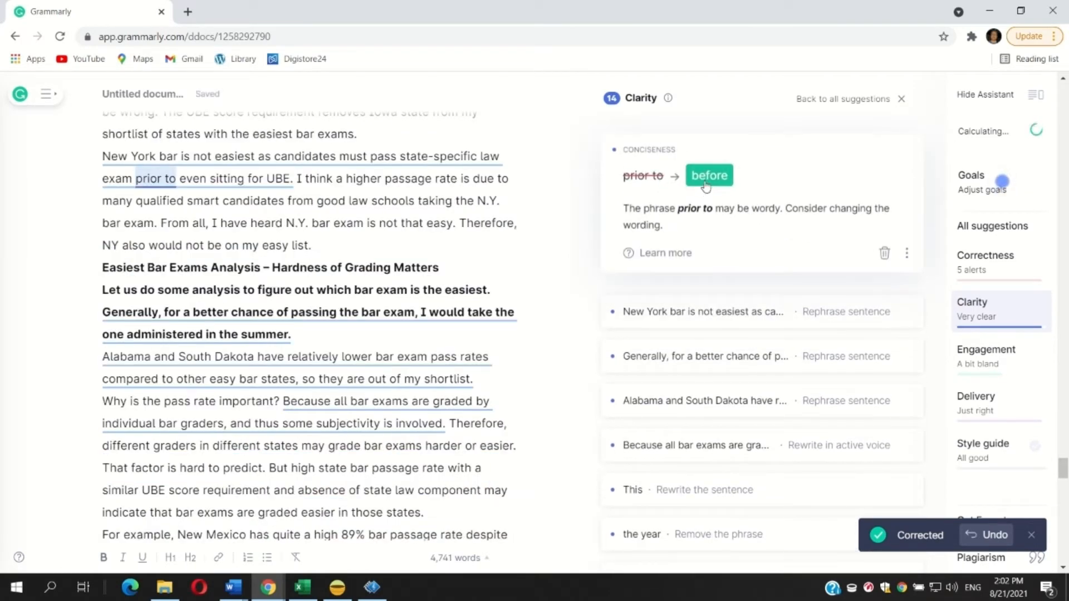
{"action": "left_click", "coordinate": [703, 179]}
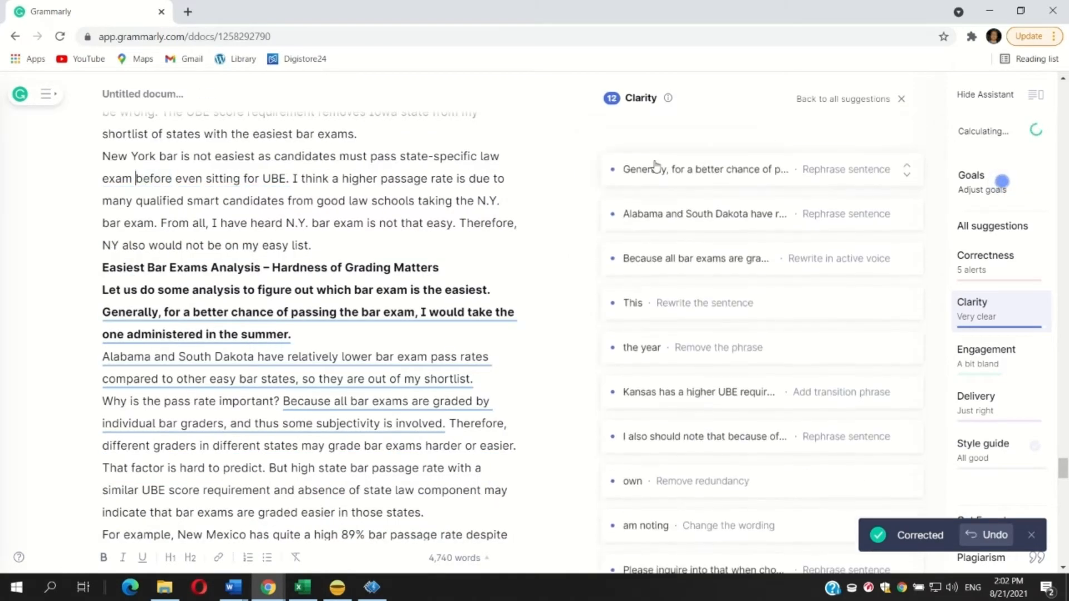
{"action": "left_click", "coordinate": [689, 153]}
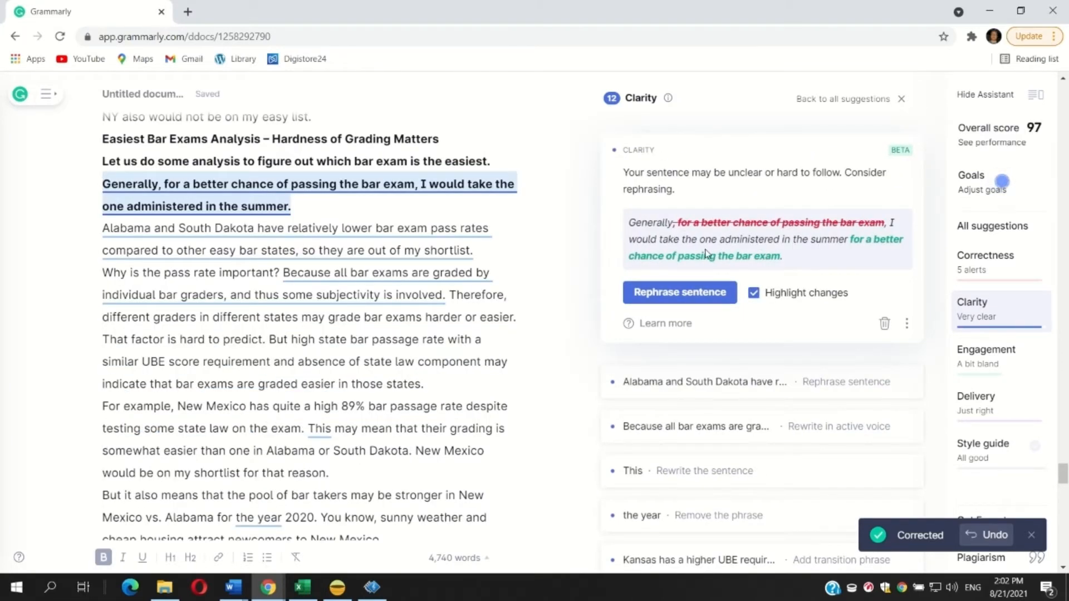
{"action": "left_click", "coordinate": [673, 294]}
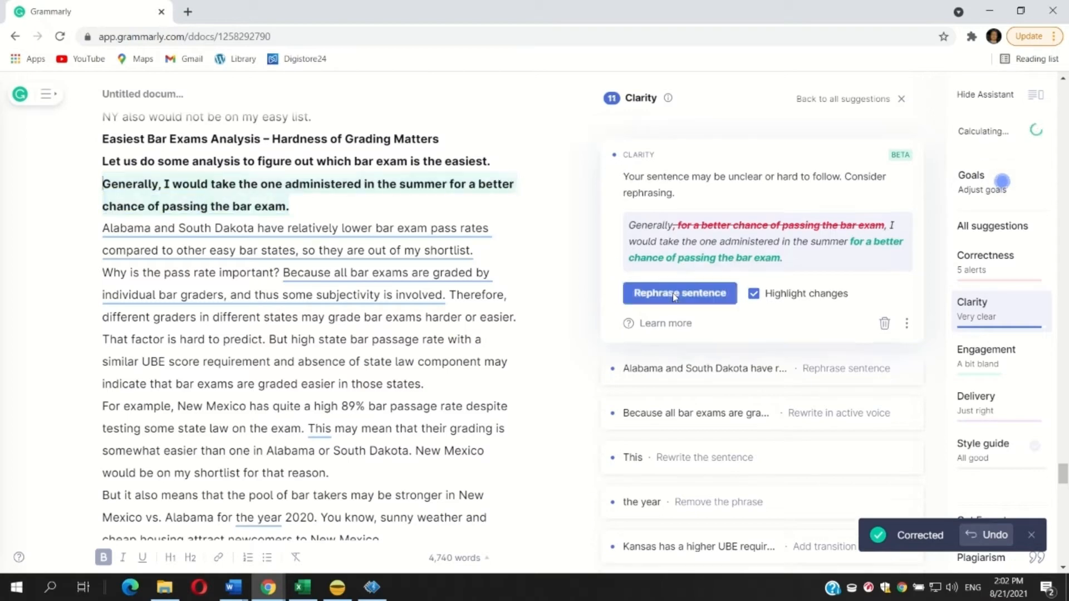
Step: Accept the rephrasing of the "Alabama and South Dakota" sentence and the active-voice rewrite of "Because all bar exams are graded"
{"action": "left_click", "coordinate": [680, 152]}
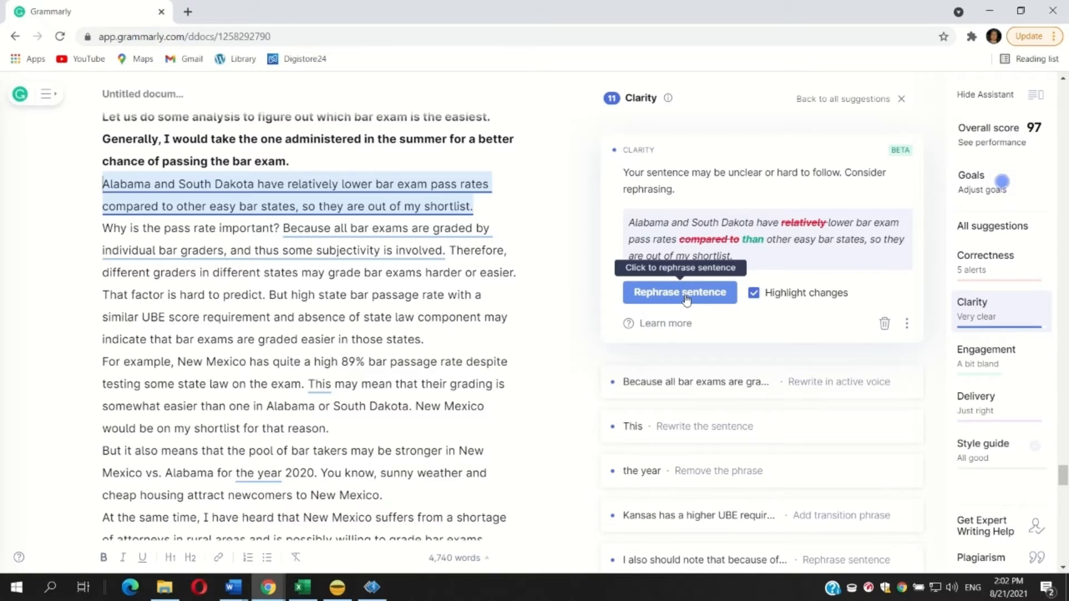
{"action": "left_click", "coordinate": [680, 293]}
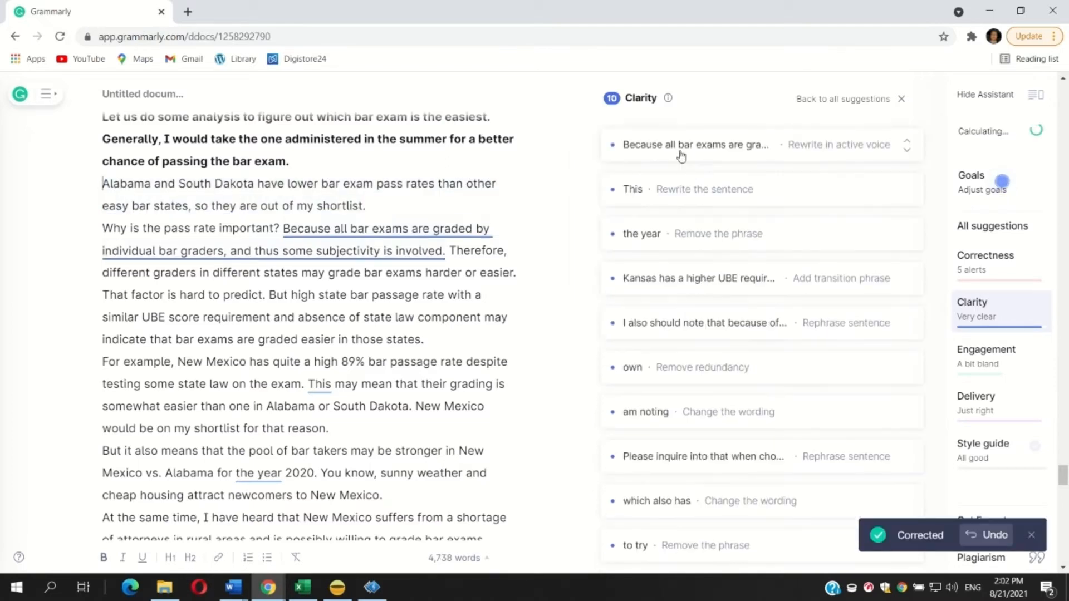
{"action": "left_click", "coordinate": [680, 146]}
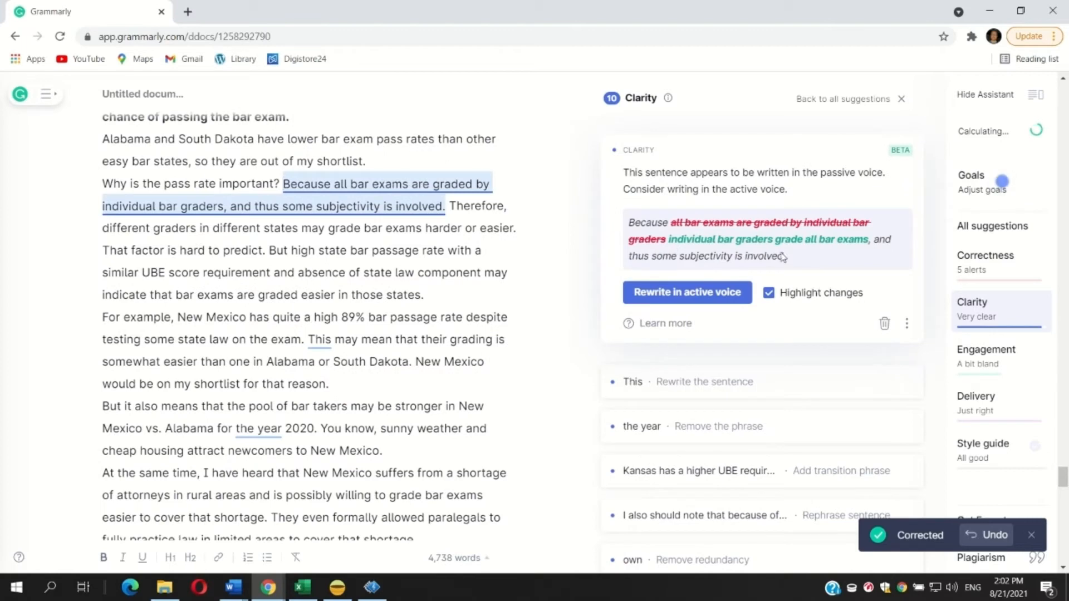
{"action": "left_click", "coordinate": [679, 293]}
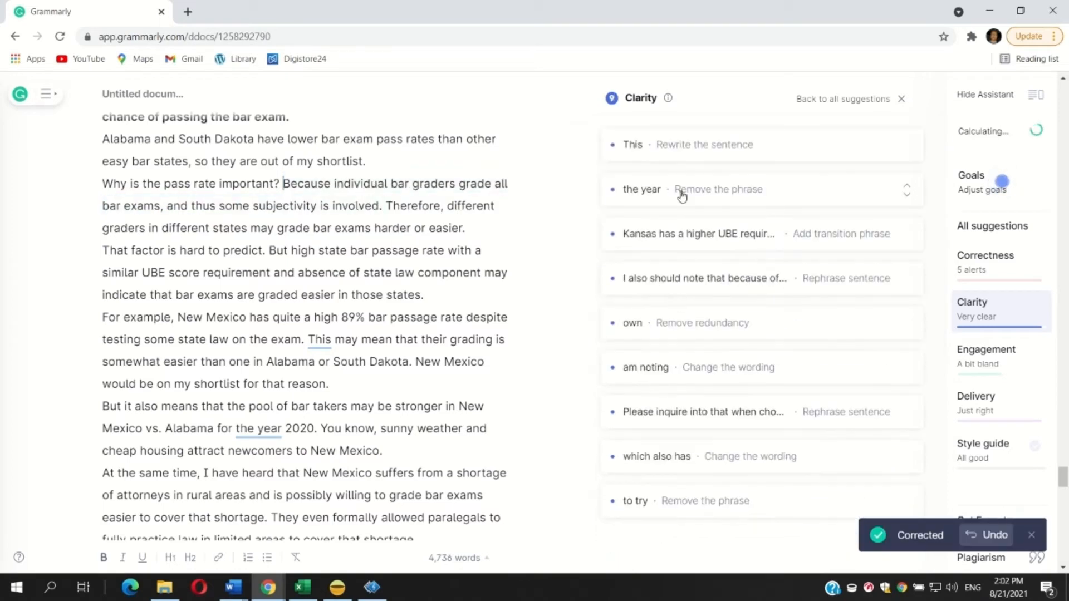
Step: Dismiss the unclear-antecedent suggestion for "This" and accept the removal of "the year" before "2020"
{"action": "left_click", "coordinate": [658, 142]}
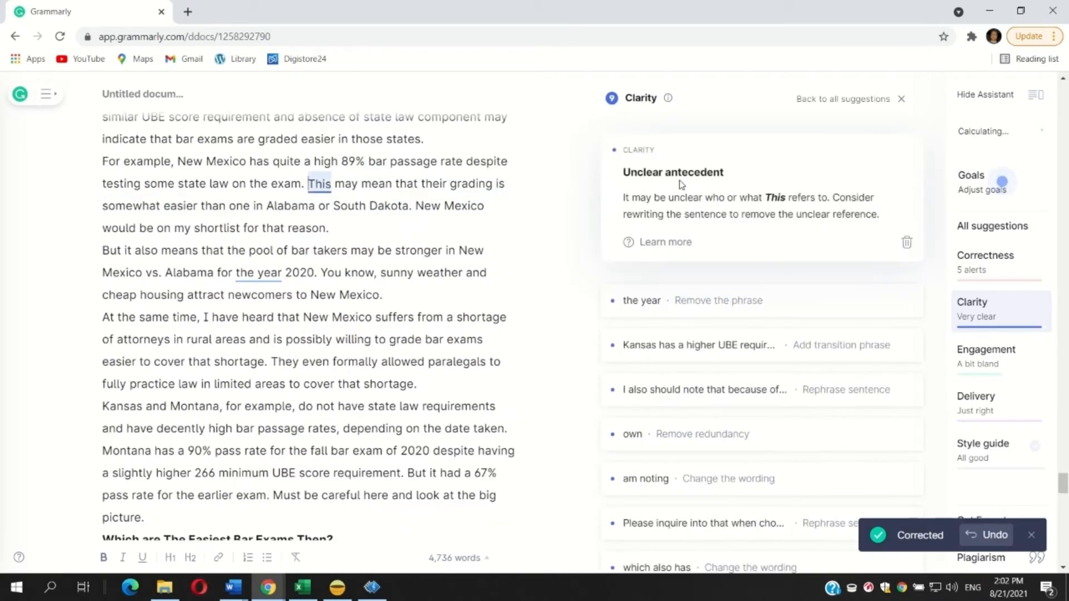
{"action": "left_click", "coordinate": [906, 243]}
{"action": "left_click", "coordinate": [666, 148]}
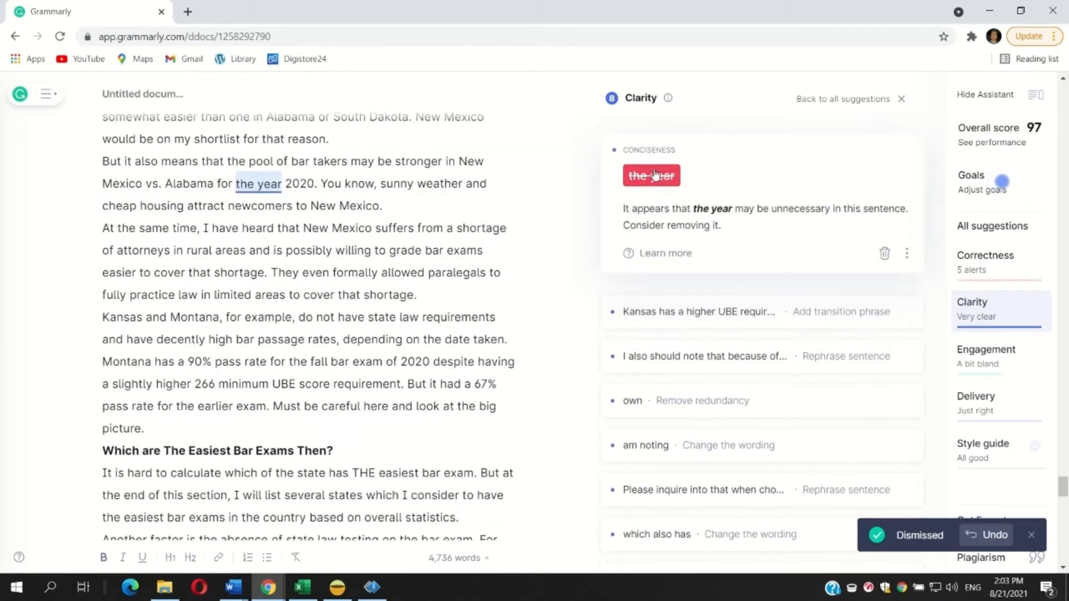
{"action": "left_click", "coordinate": [655, 175]}
Step: Accept the transition "So" before "let's include it too" and the rephrasing of the "I also should note" sentence
{"action": "left_click", "coordinate": [661, 149]}
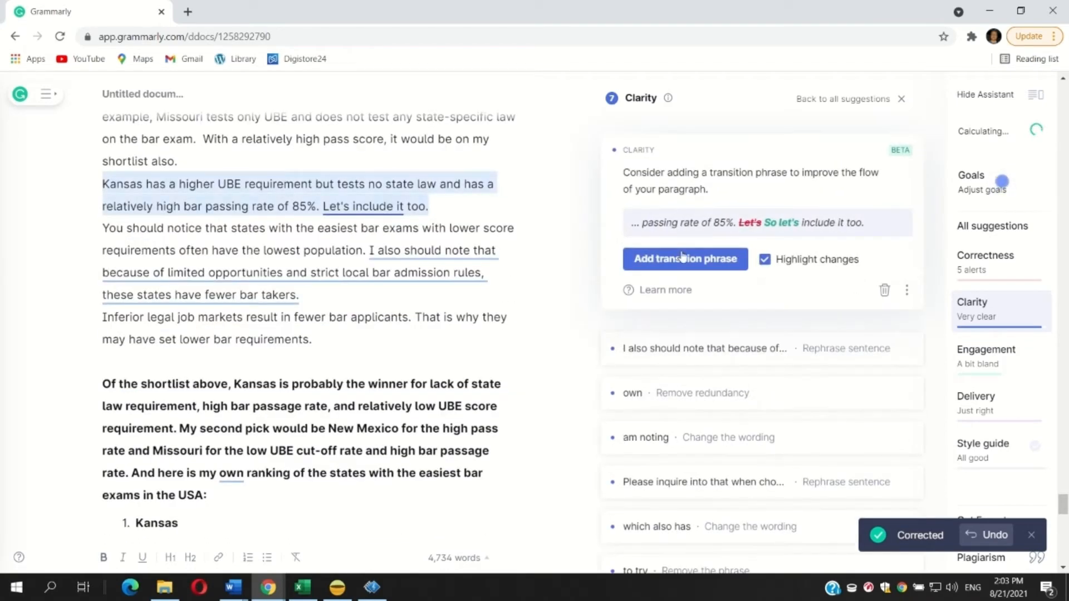
{"action": "left_click", "coordinate": [693, 266]}
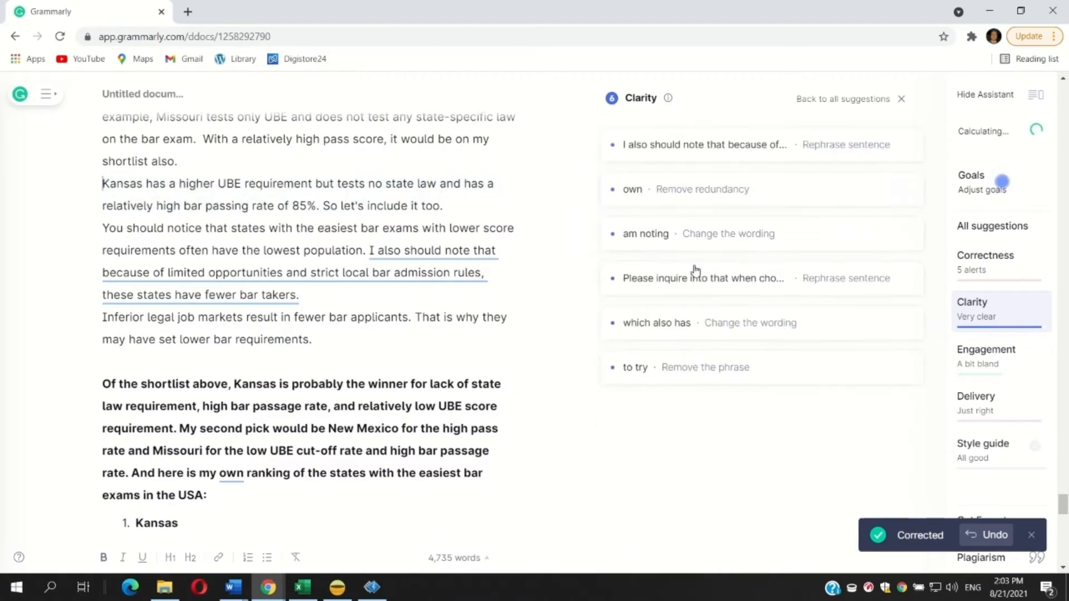
{"action": "left_click", "coordinate": [671, 149]}
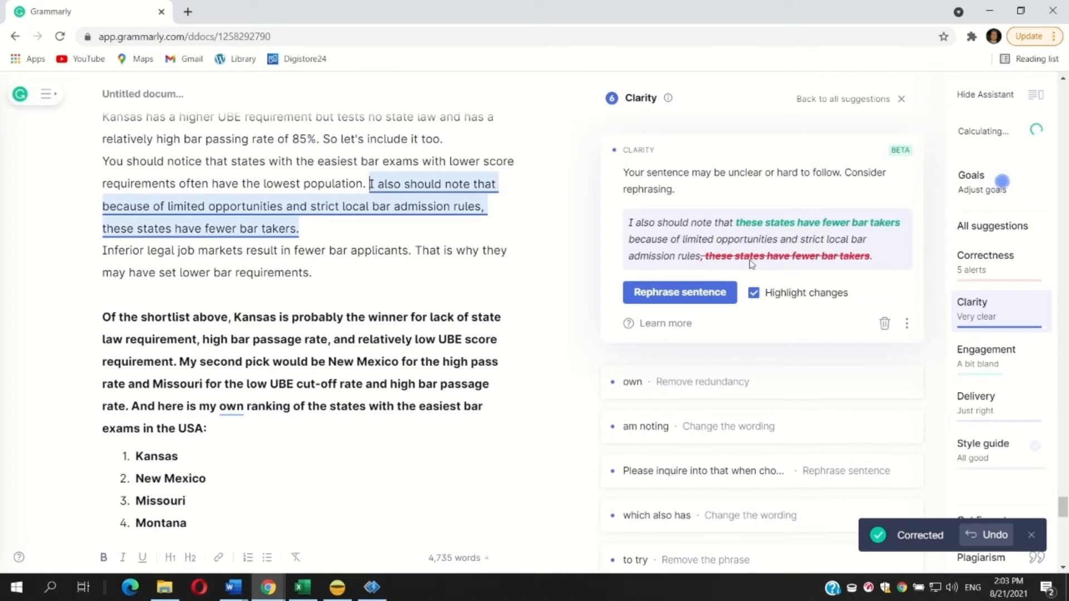
{"action": "left_click", "coordinate": [679, 292]}
Step: Accept the removal of "own" before "ranking of the states" and the replacement of "am noting" with "note"
{"action": "left_click", "coordinate": [656, 156]}
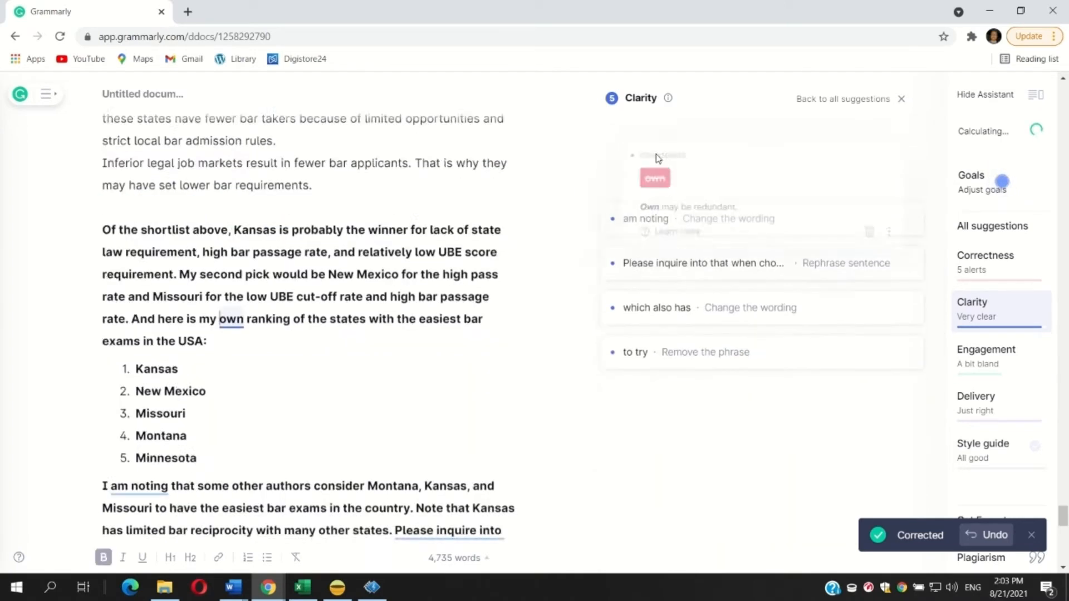
{"action": "left_click", "coordinate": [655, 178]}
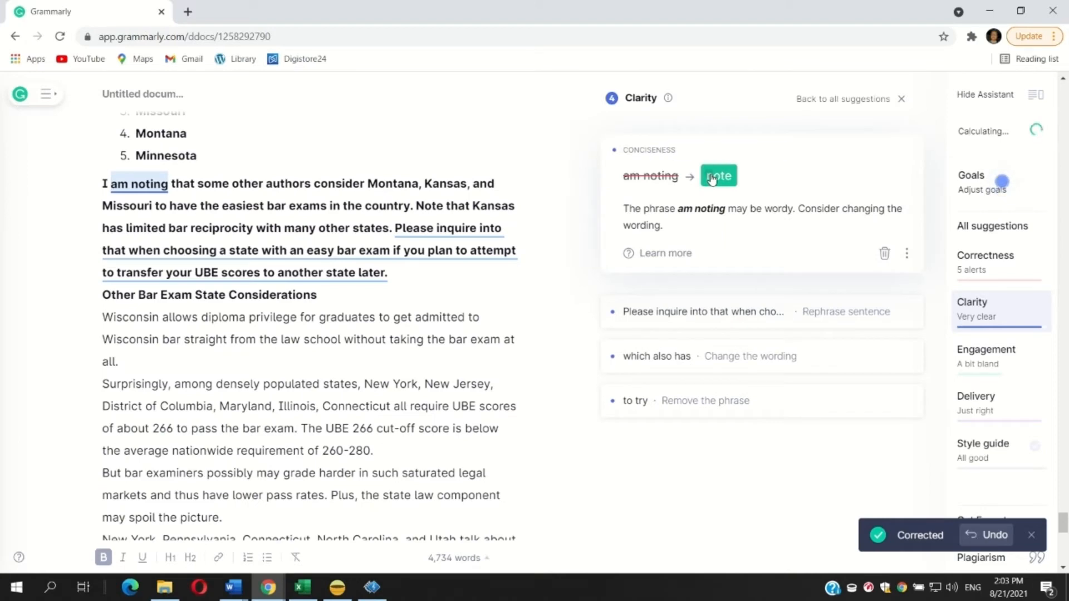
{"action": "left_click", "coordinate": [712, 177]}
Step: Accept the rephrasing of the "Please inquire into that" sentence and the replacement of "which also has" with "with"
{"action": "left_click", "coordinate": [683, 150]}
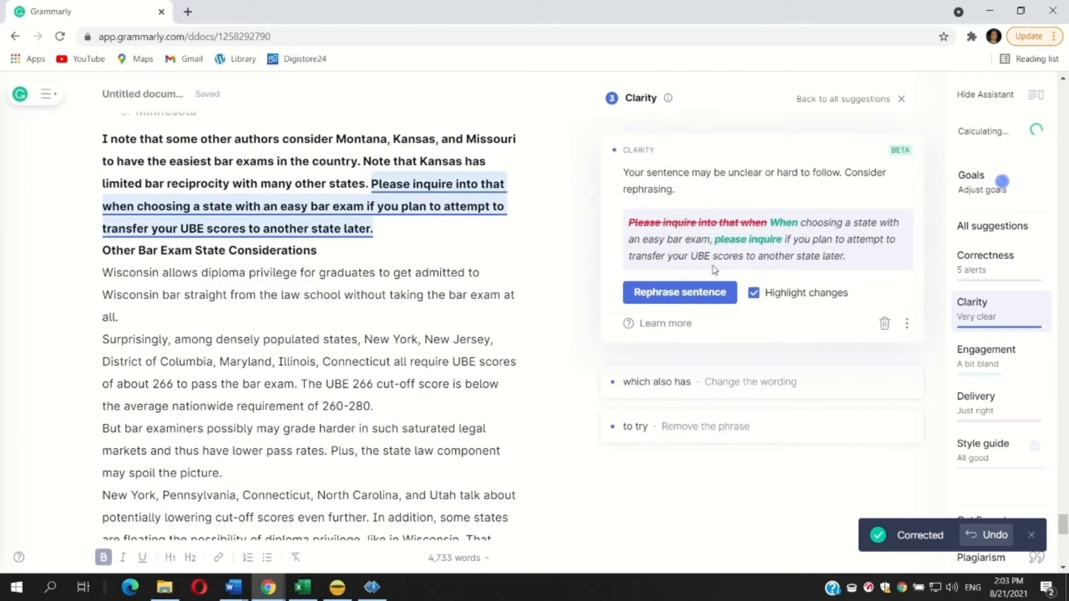
{"action": "left_click", "coordinate": [699, 290]}
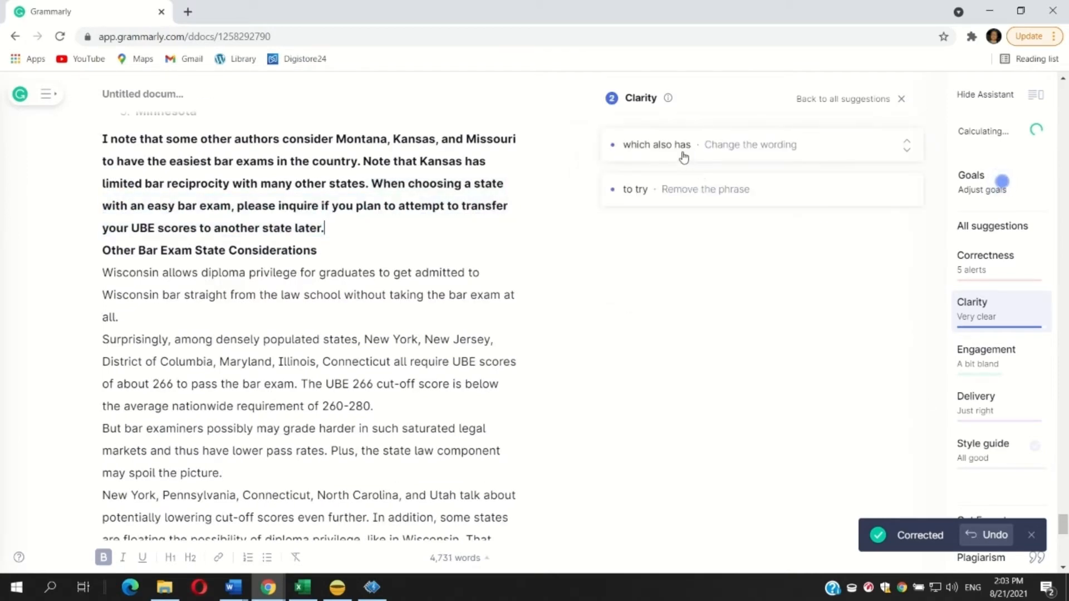
{"action": "left_click", "coordinate": [683, 160]}
{"action": "left_click", "coordinate": [746, 176]}
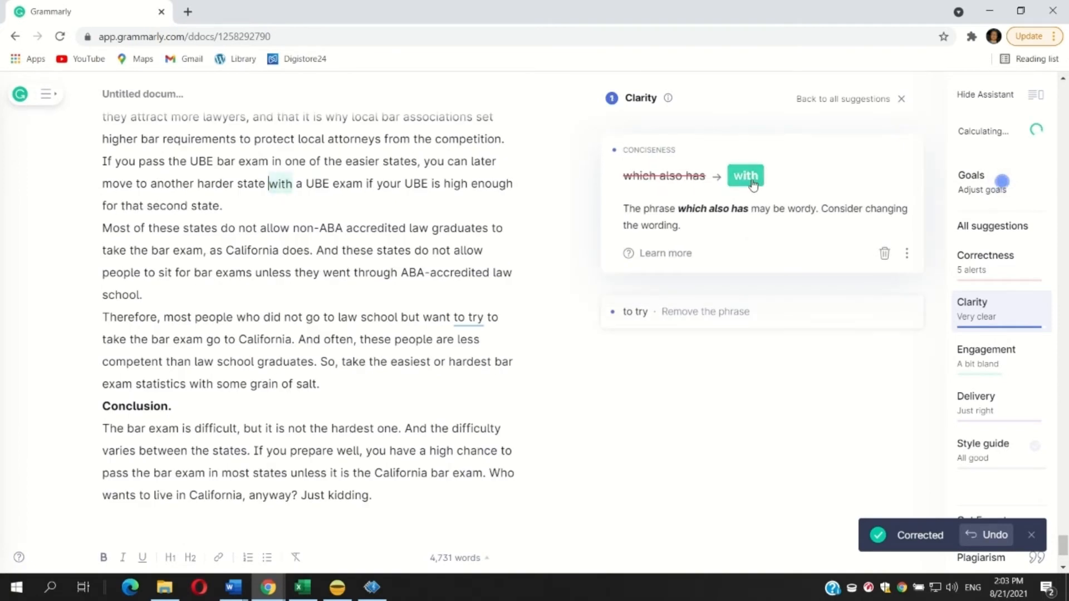
Step: Accept the removal of "to try" in the "Therefore, most people" sentence and the Correctness suggestion adding "the" before "California bar exam"
{"action": "left_click", "coordinate": [671, 143]}
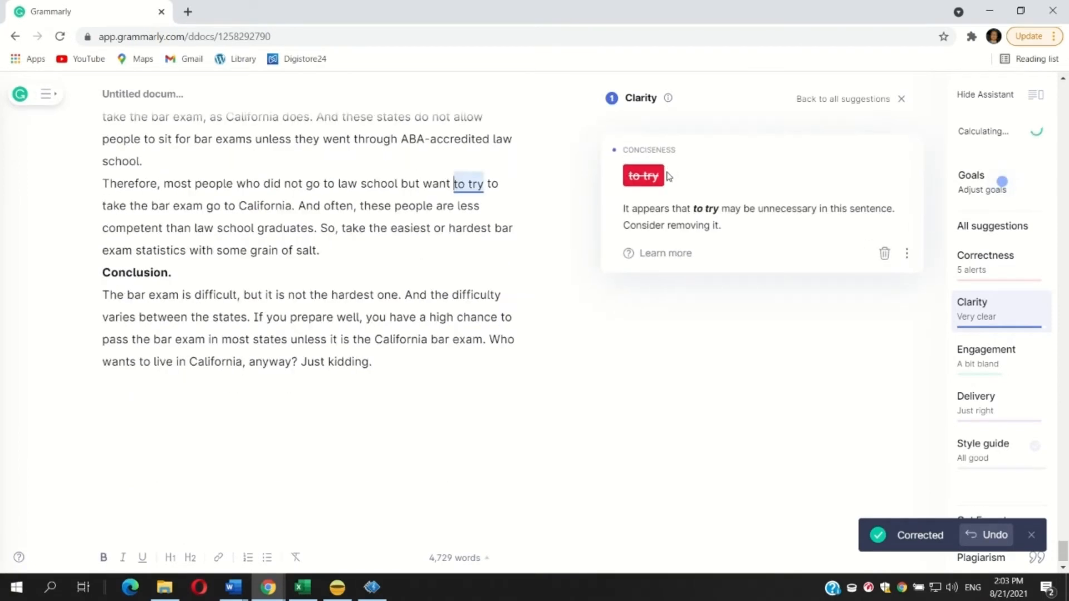
{"action": "left_click", "coordinate": [635, 179]}
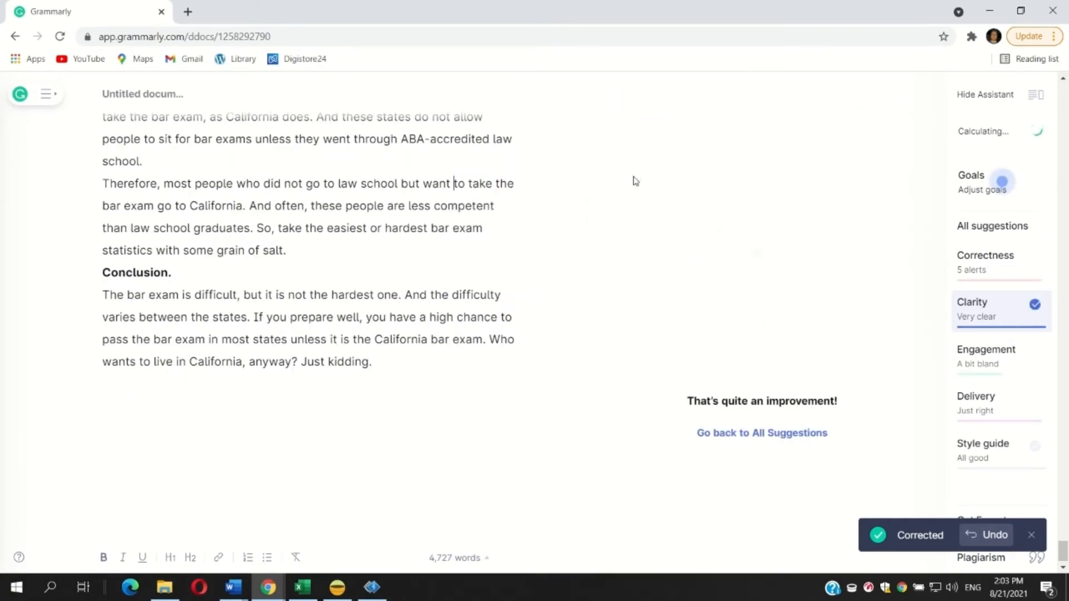
{"action": "left_click", "coordinate": [983, 262]}
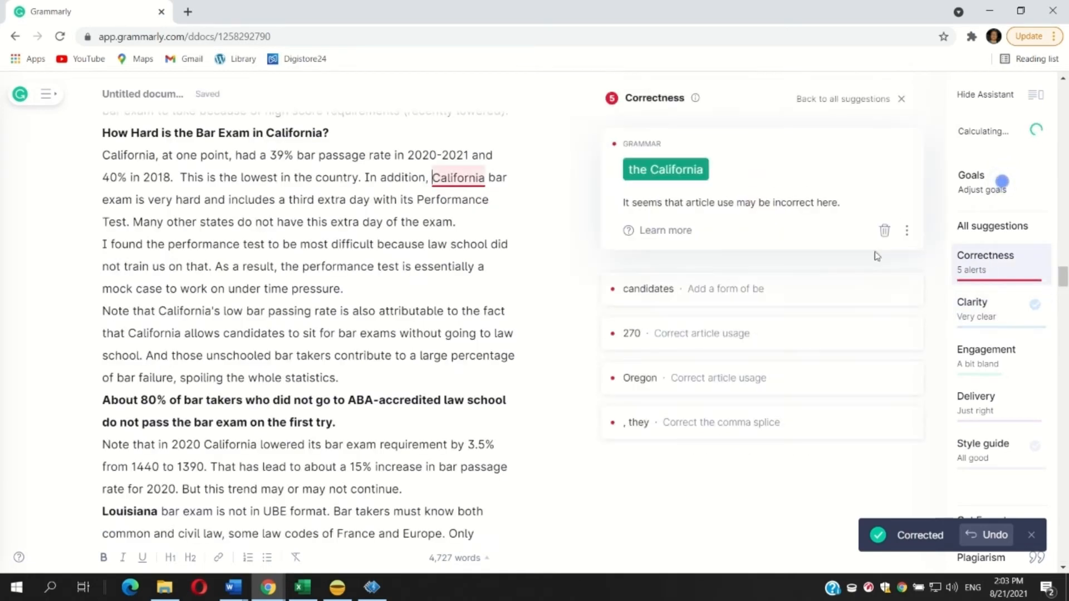
{"action": "left_click", "coordinate": [685, 177]}
Step: Accept the corrections "candidates are" flocking and "a 270" minimum UBE score in the Washington bar exam passage
{"action": "left_click", "coordinate": [672, 140]}
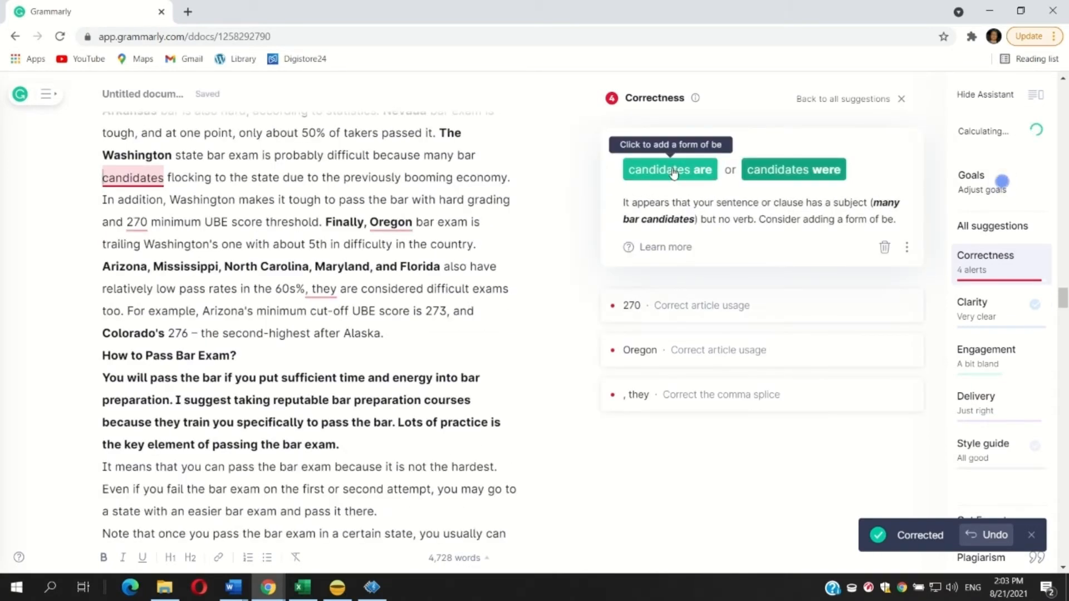
{"action": "left_click", "coordinate": [674, 172]}
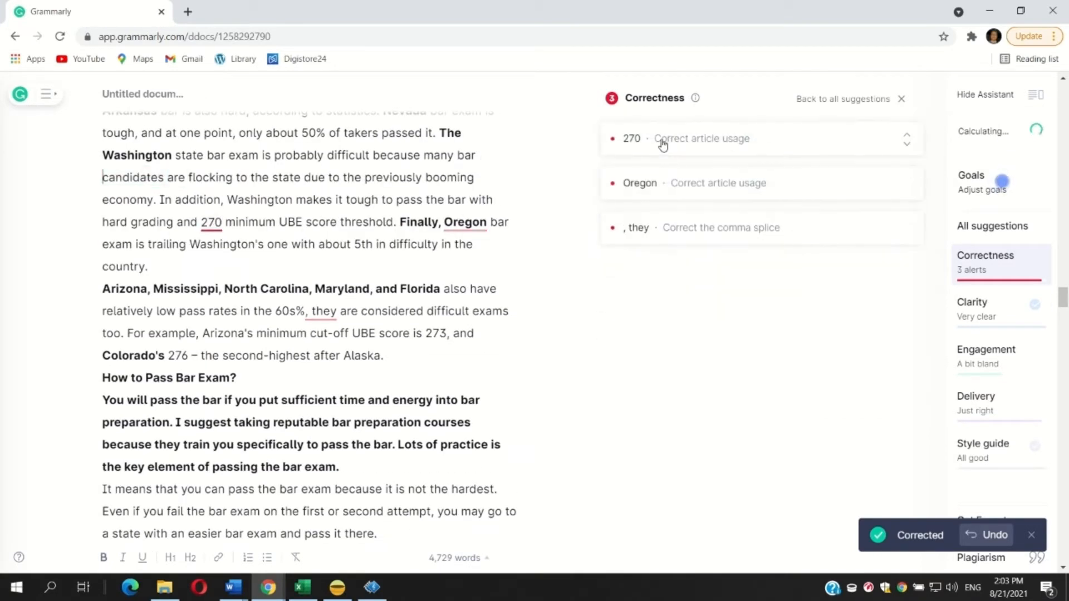
{"action": "left_click", "coordinate": [661, 143]}
{"action": "left_click", "coordinate": [646, 170]}
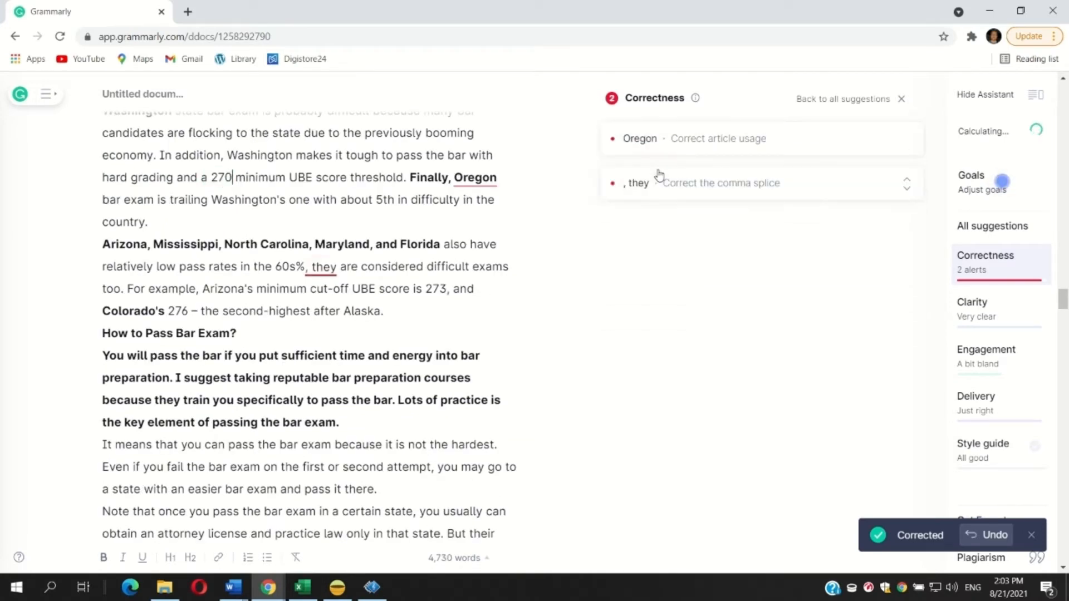
Step: Accept "the Oregon" as the article correction and fix the comma splice after "60s%" with ", and they"
{"action": "left_click", "coordinate": [654, 143]}
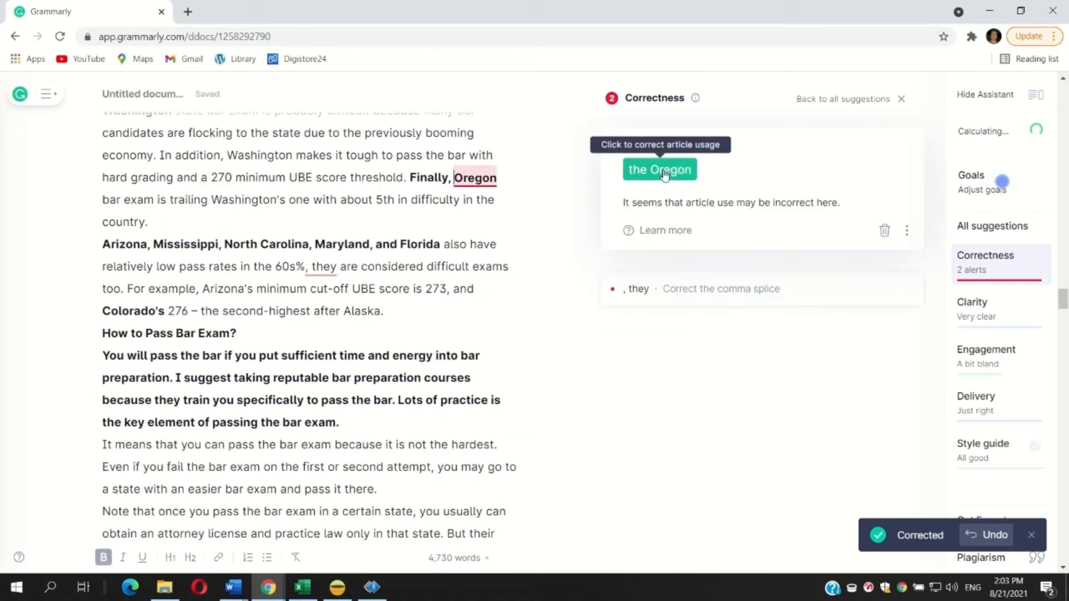
{"action": "left_click", "coordinate": [663, 173]}
{"action": "left_click", "coordinate": [663, 143]}
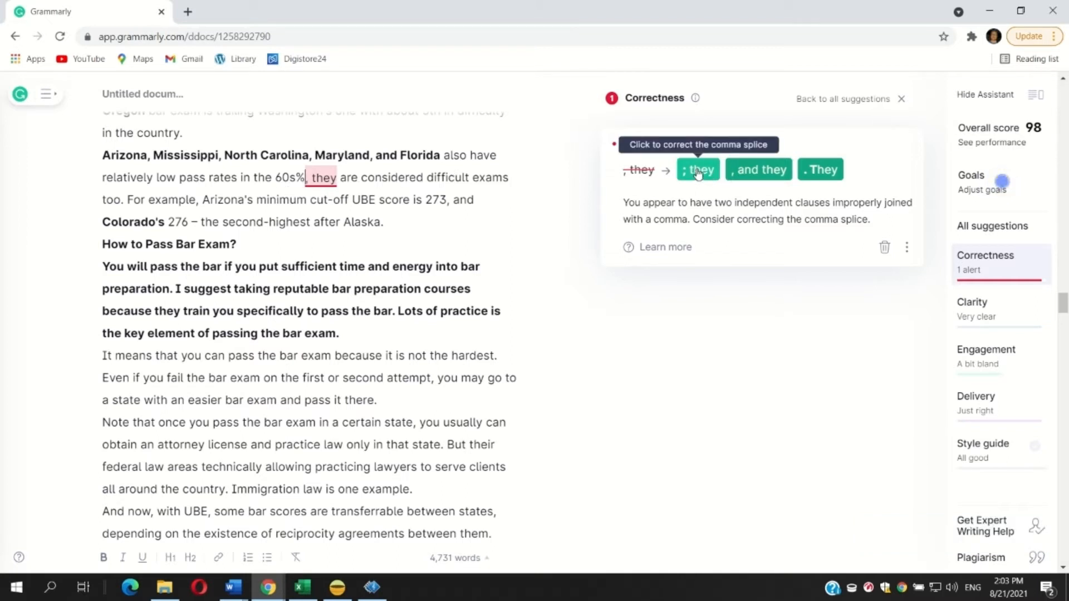
{"action": "left_click", "coordinate": [728, 172]}
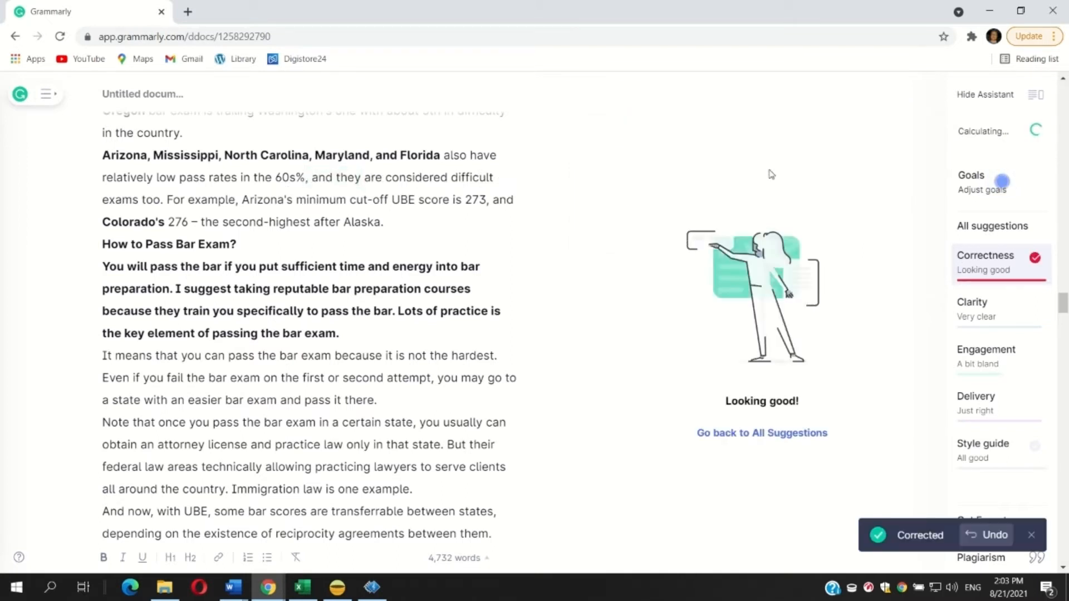
Step: Accept the Clarity suggestion replacing "are flocking" with "flock" and open the Engagement suggestions
{"action": "left_click", "coordinate": [974, 301]}
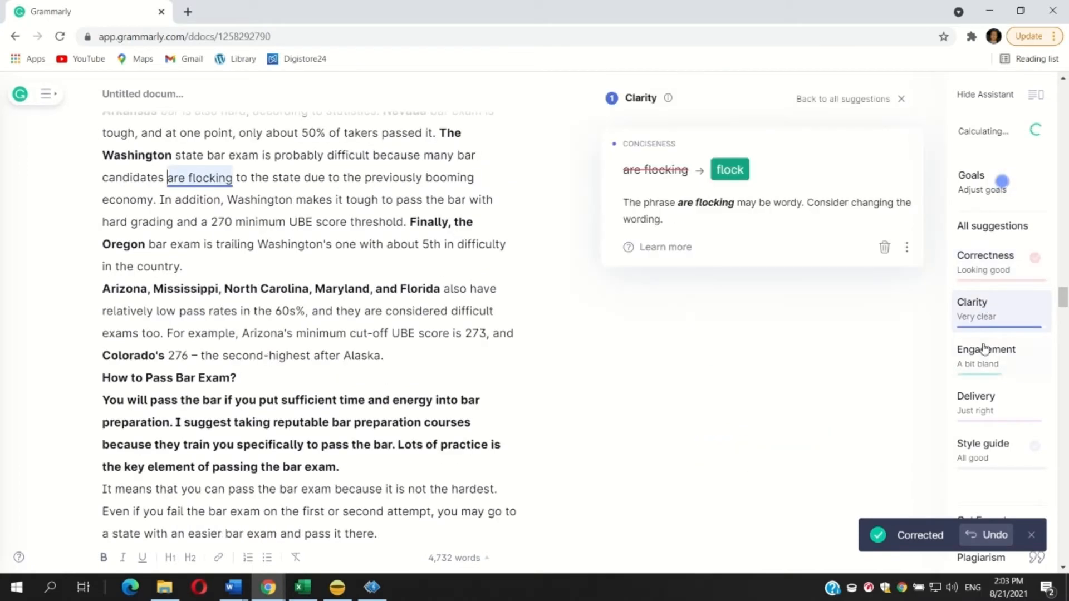
{"action": "left_click", "coordinate": [738, 175]}
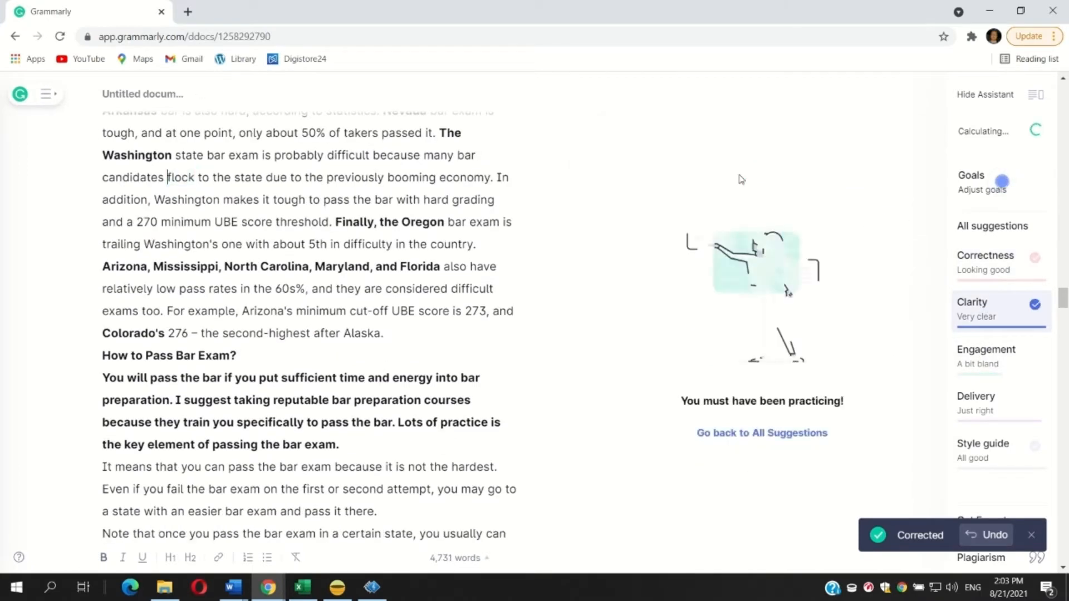
{"action": "left_click", "coordinate": [992, 359]}
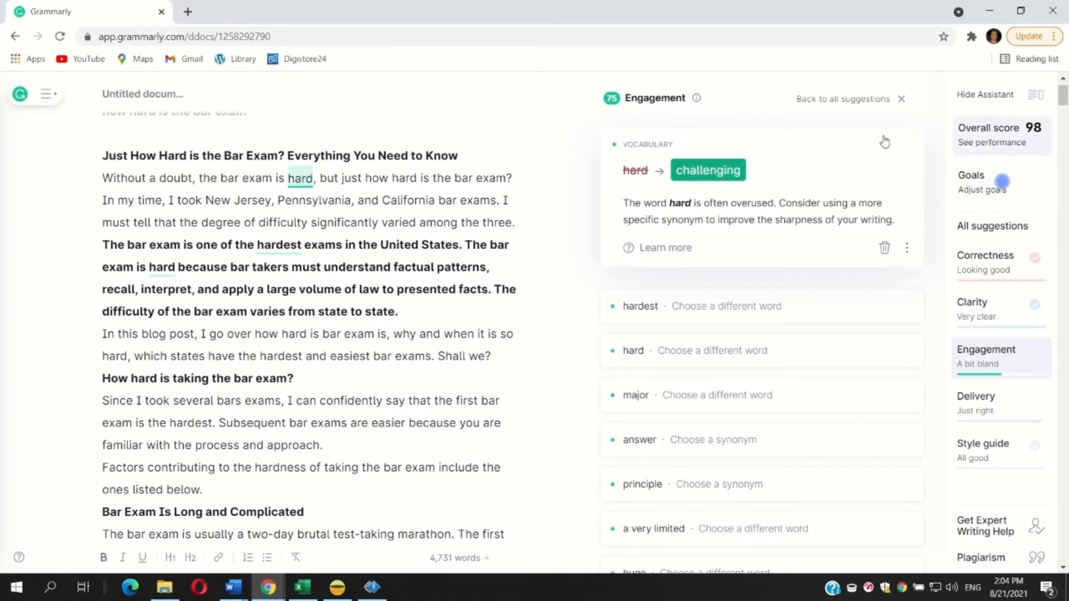
Step: Try replacing "hard" with "challenging" in the article's opening sentence and undo the replacement
{"action": "left_click", "coordinate": [706, 172]}
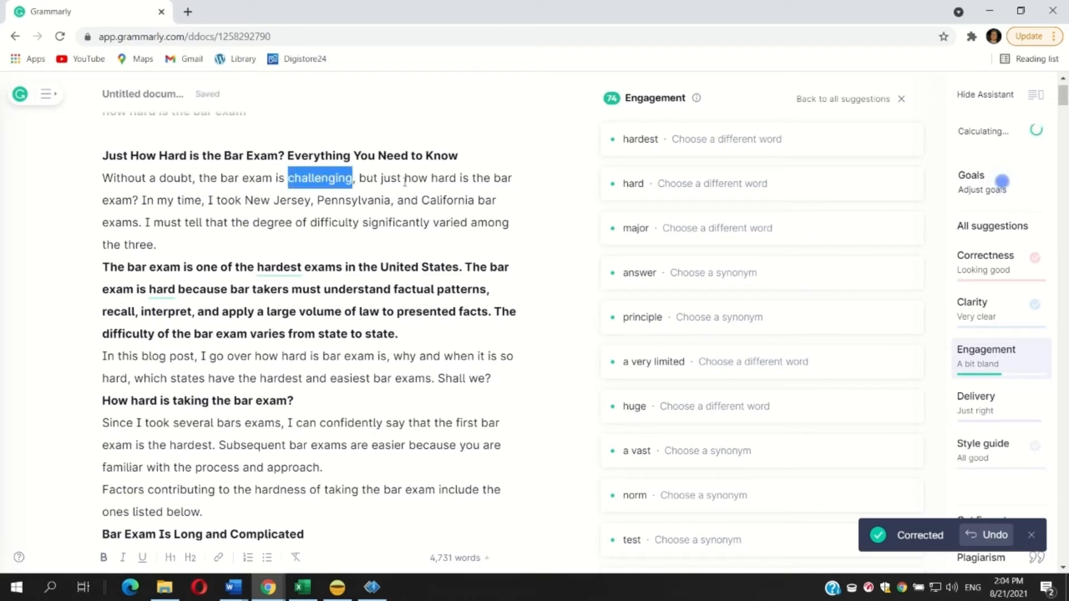
{"action": "key", "text": "ctrl+z"}
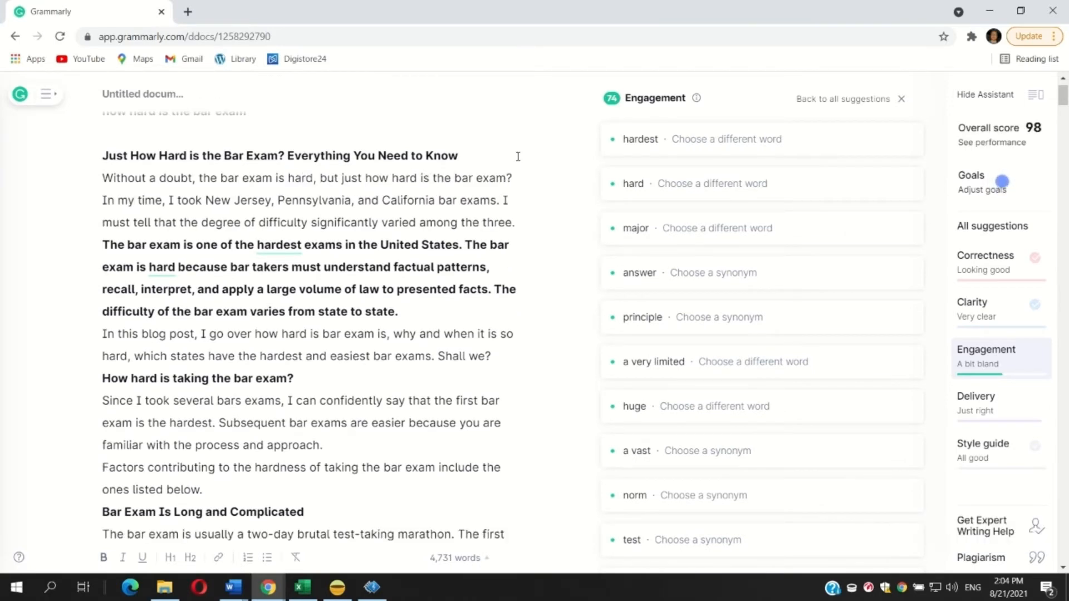
Step: Dismiss the vocabulary suggestions for "hardest" and "hard" in the bold introduction paragraph and for "hard" in the opening sentence
{"action": "left_click", "coordinate": [675, 140]}
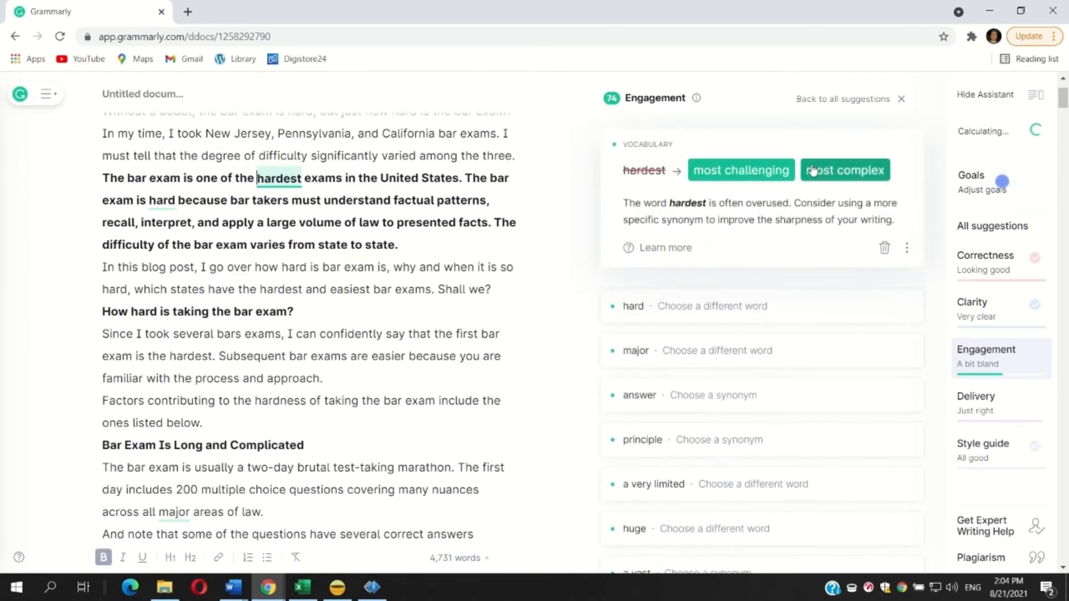
{"action": "left_click", "coordinate": [885, 247]}
{"action": "left_click", "coordinate": [638, 138]}
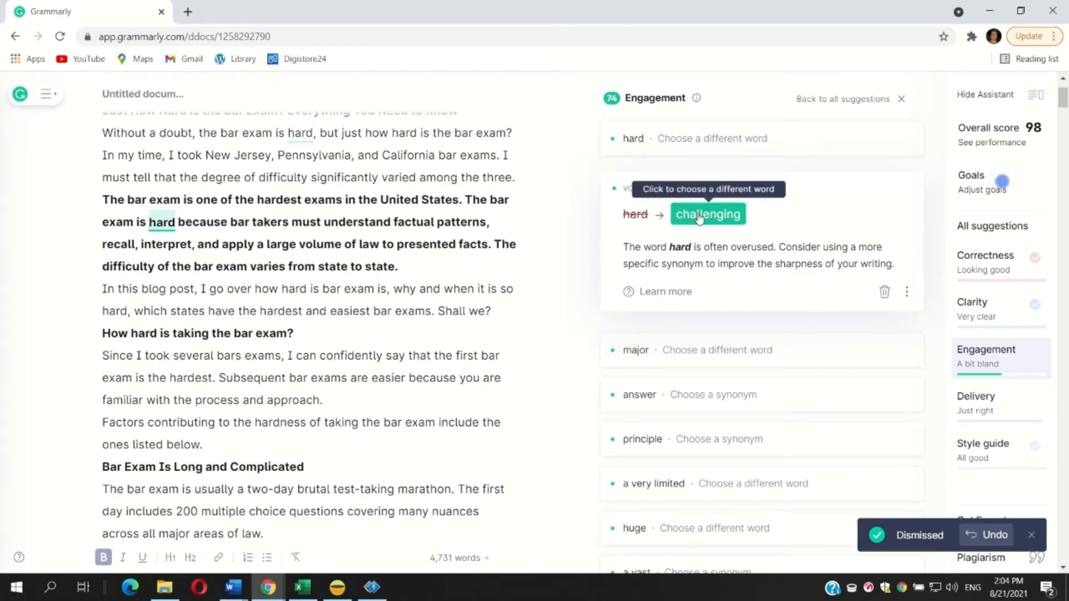
{"action": "left_click", "coordinate": [885, 292]}
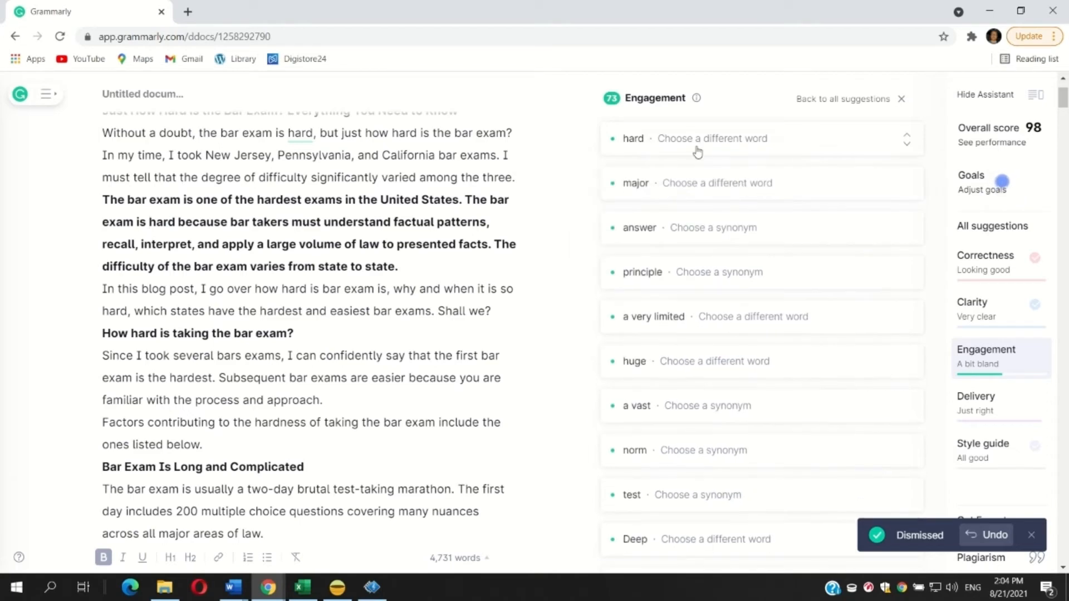
{"action": "left_click", "coordinate": [697, 149]}
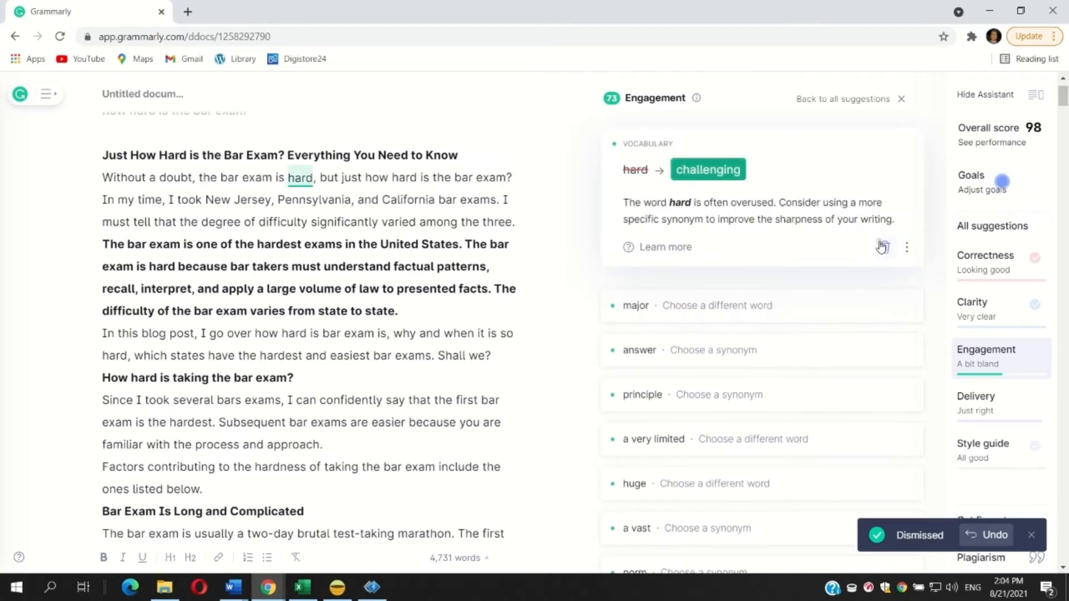
{"action": "left_click", "coordinate": [882, 247]}
Step: Dismiss the word-choice suggestions for "major", "answer" and "principle" in the "Bar Exam Is Long and Complicated" section
{"action": "left_click", "coordinate": [697, 131]}
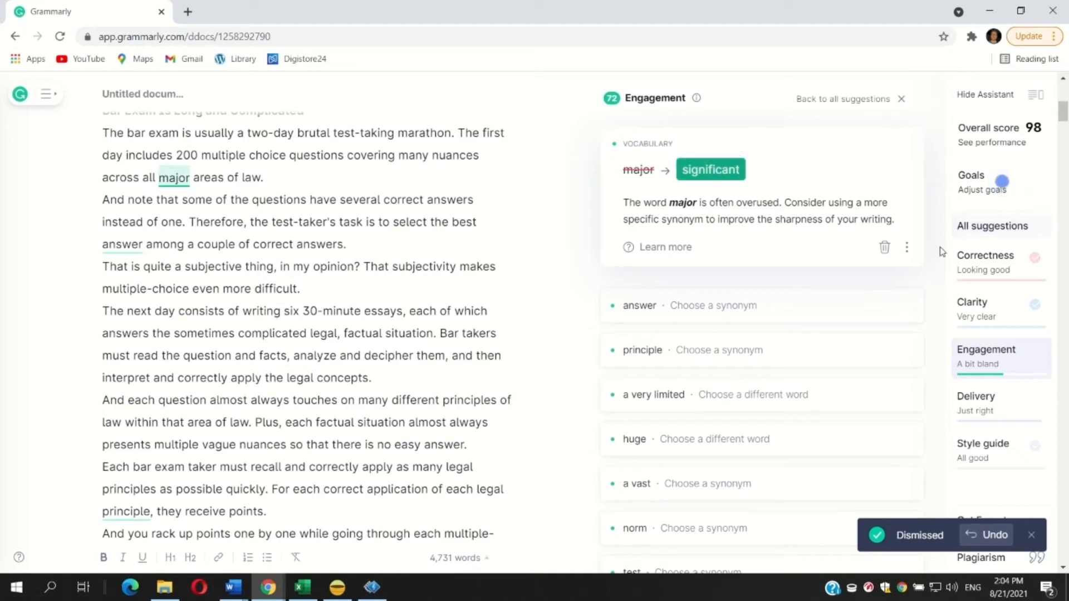
{"action": "left_click", "coordinate": [884, 248]}
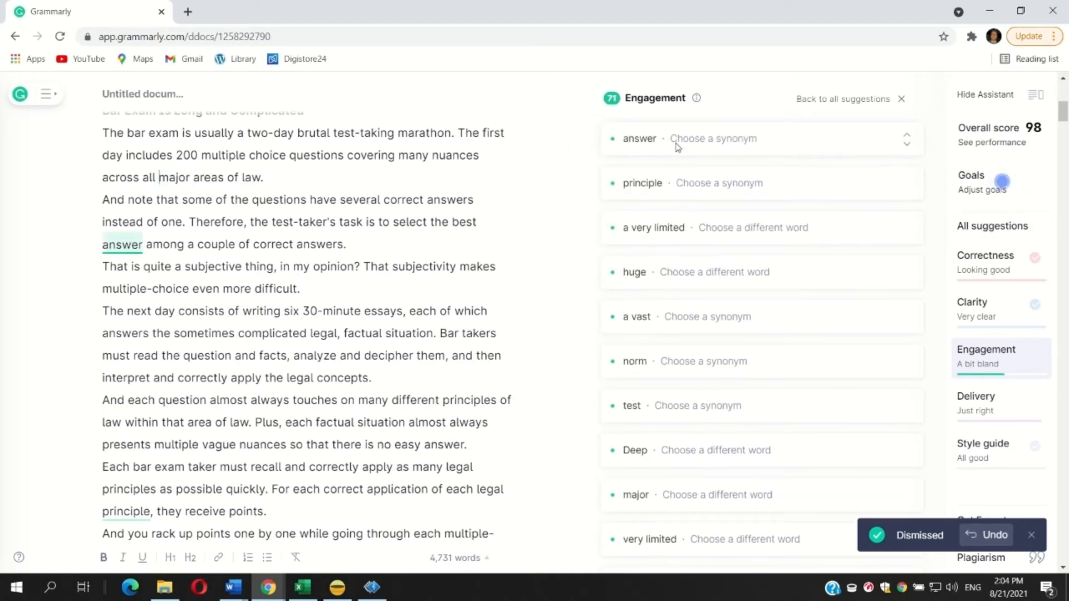
{"action": "left_click", "coordinate": [673, 139]}
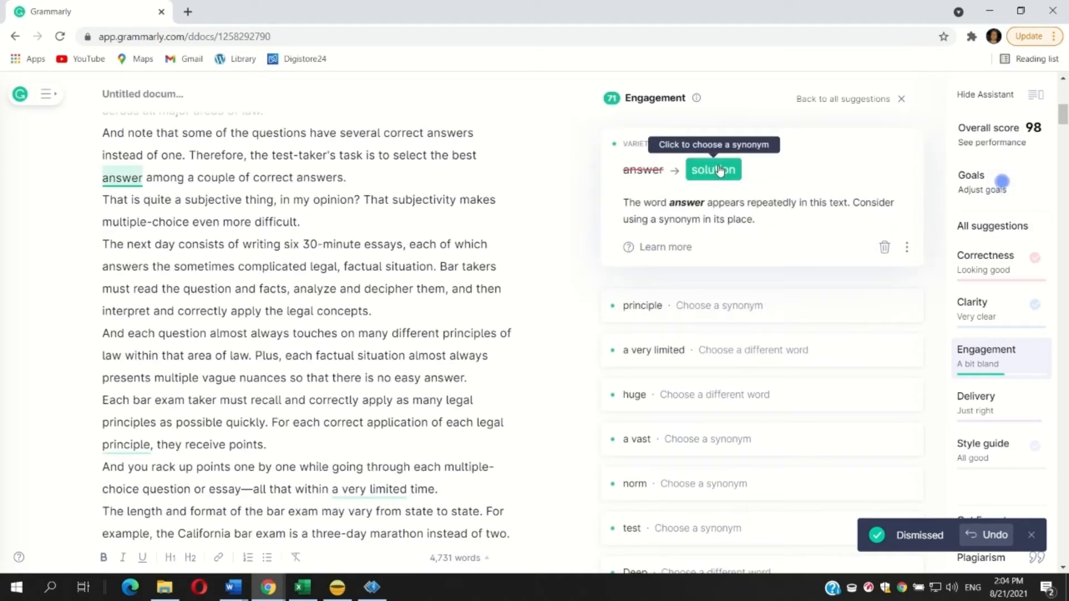
{"action": "left_click", "coordinate": [882, 248]}
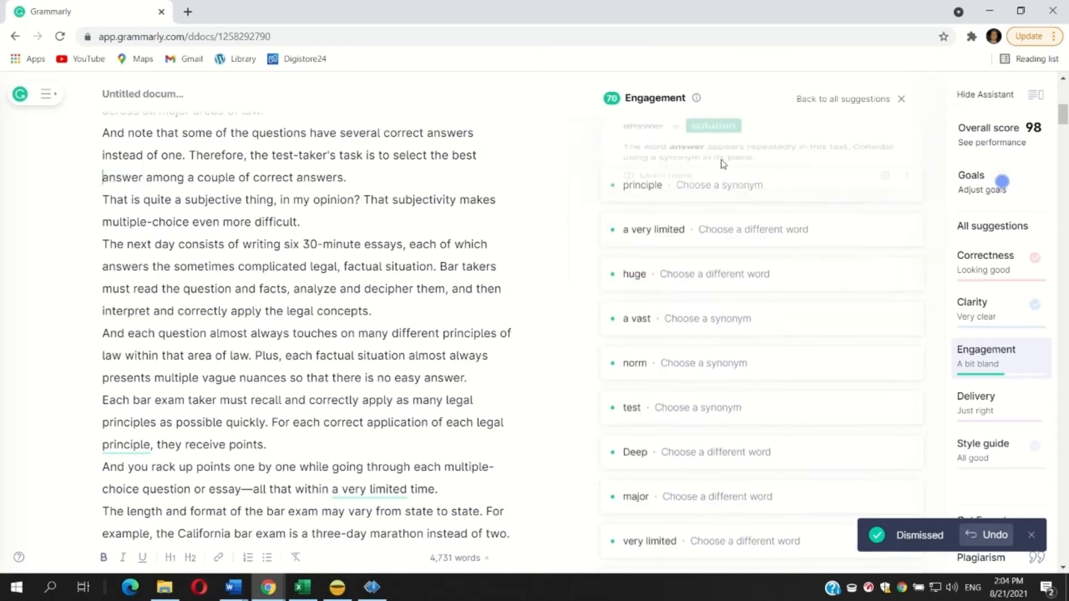
{"action": "left_click", "coordinate": [689, 140]}
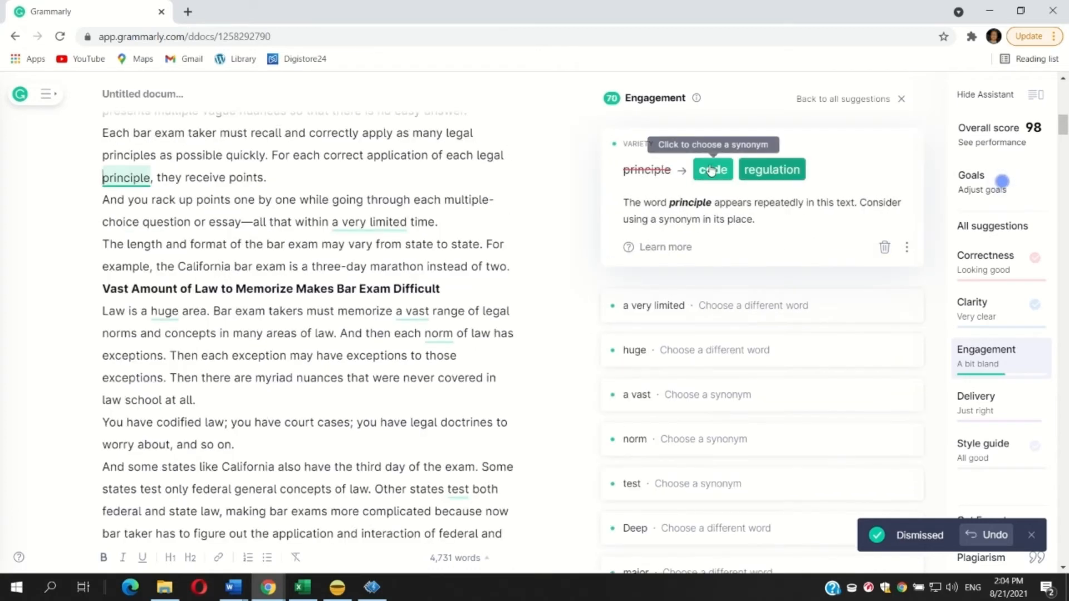
{"action": "left_click", "coordinate": [884, 247]}
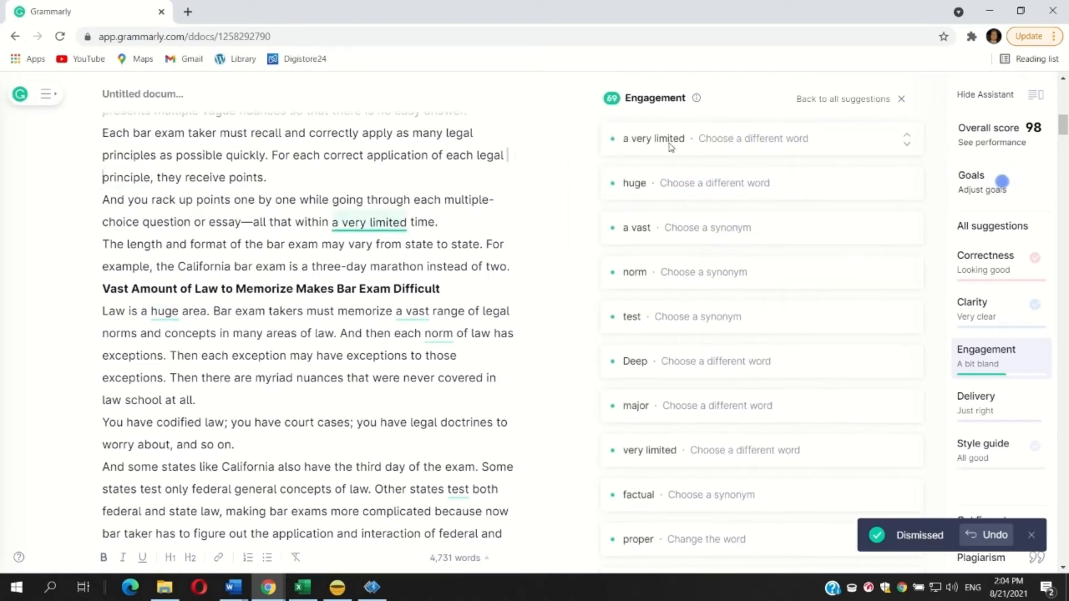
Step: Accept "a minimal" in place of "a very limited" time and "vast" in place of "huge" in "Law is a huge area"
{"action": "left_click", "coordinate": [674, 145]}
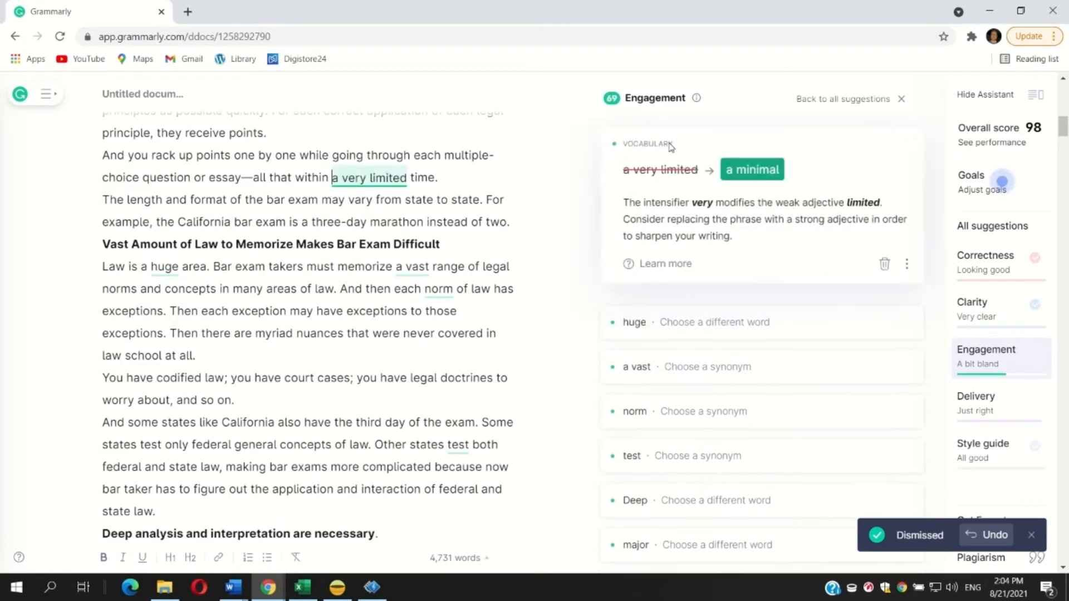
{"action": "left_click", "coordinate": [739, 171]}
{"action": "left_click", "coordinate": [693, 151]}
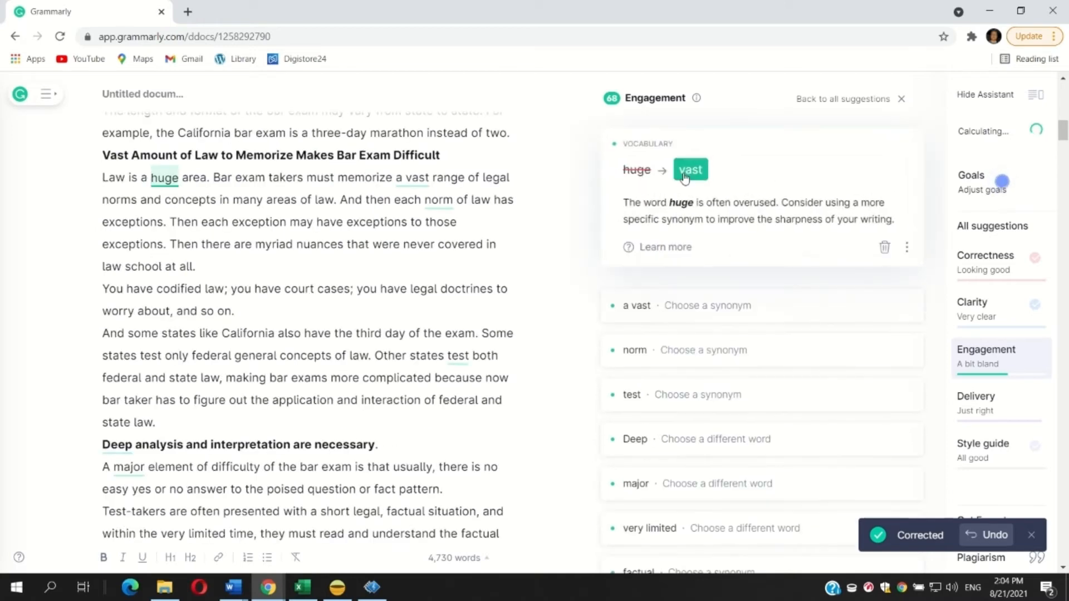
{"action": "left_click", "coordinate": [697, 172]}
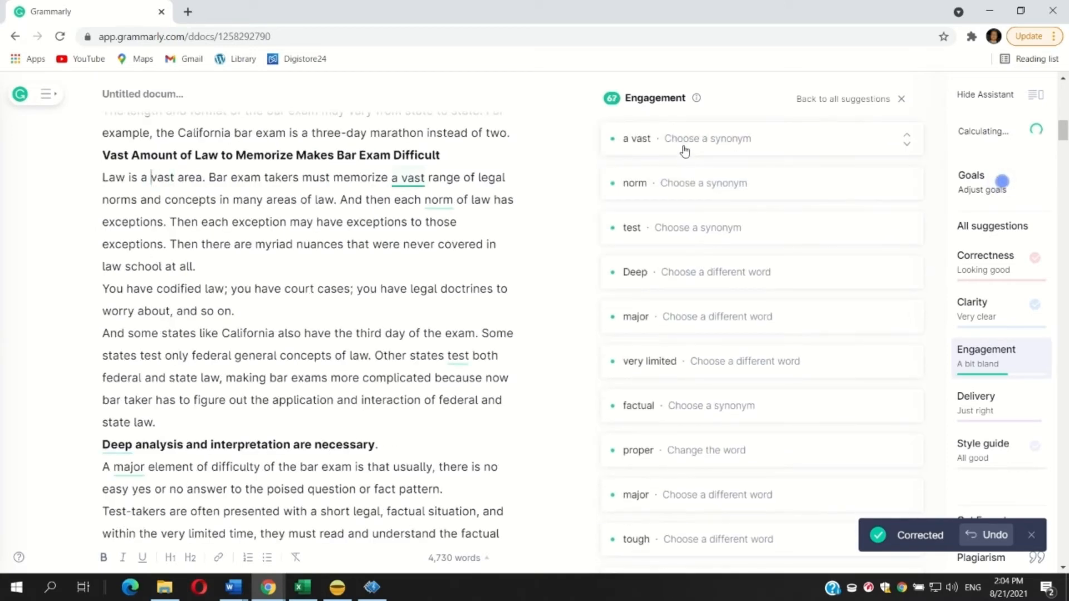
Step: Accept "an enormous" in place of "a vast" range and manually replace "norm" with "rule" in "And then each norm of law"
{"action": "left_click", "coordinate": [685, 148]}
{"action": "left_click", "coordinate": [721, 179]}
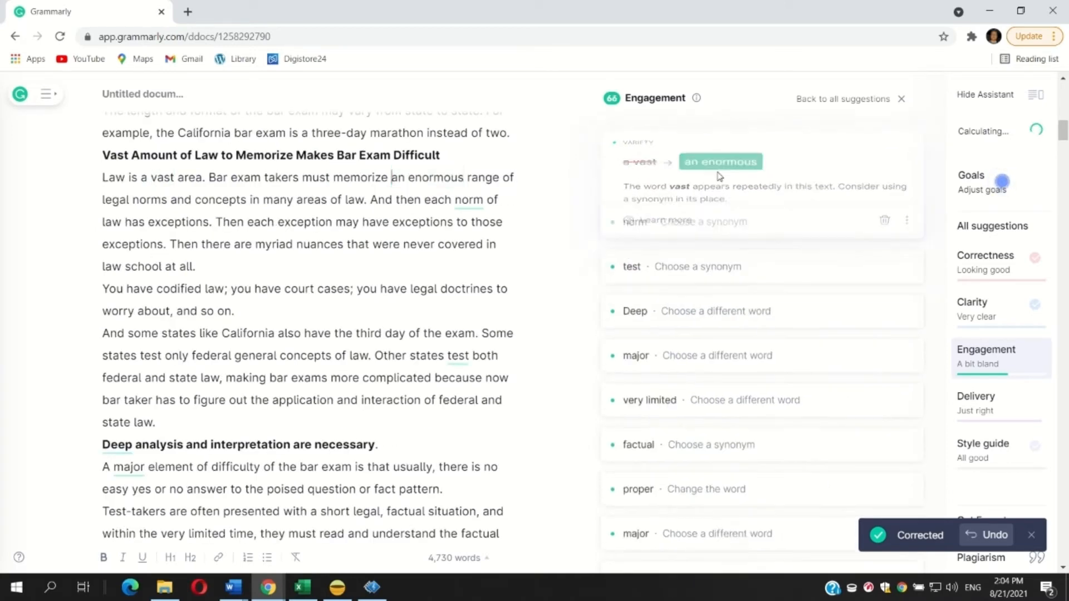
{"action": "left_click", "coordinate": [682, 147]}
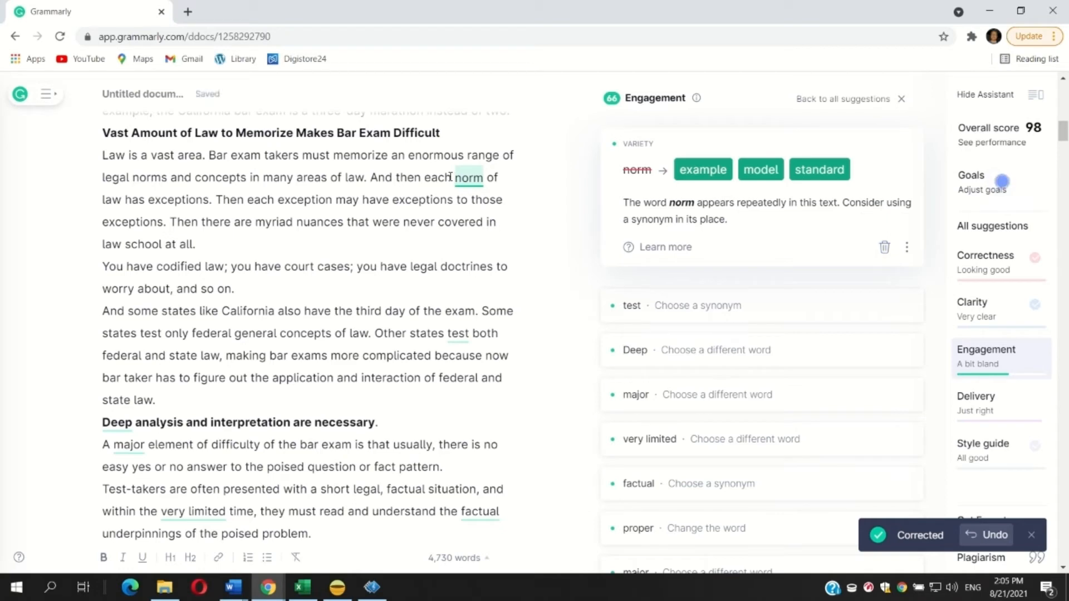
{"action": "key", "text": "shift+Right"}
{"action": "key", "text": "shift+Right"}
{"action": "type", "text": "rule"}
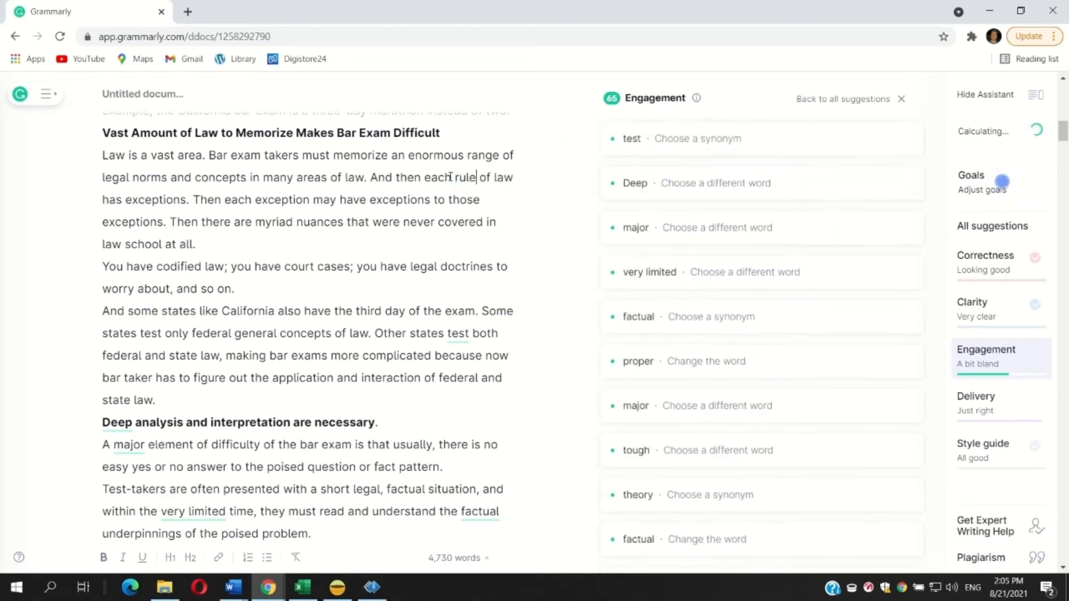
Step: Dismiss the word suggestions for "test" in "Other states test both" and for "Deep" in the bold analysis heading
{"action": "left_click", "coordinate": [666, 143]}
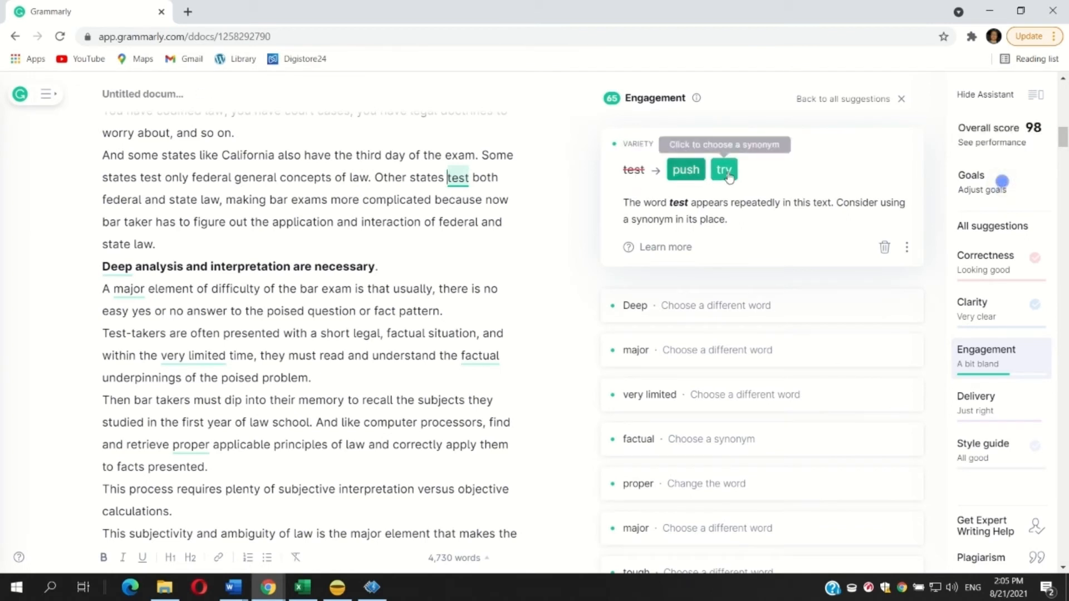
{"action": "left_click", "coordinate": [885, 248]}
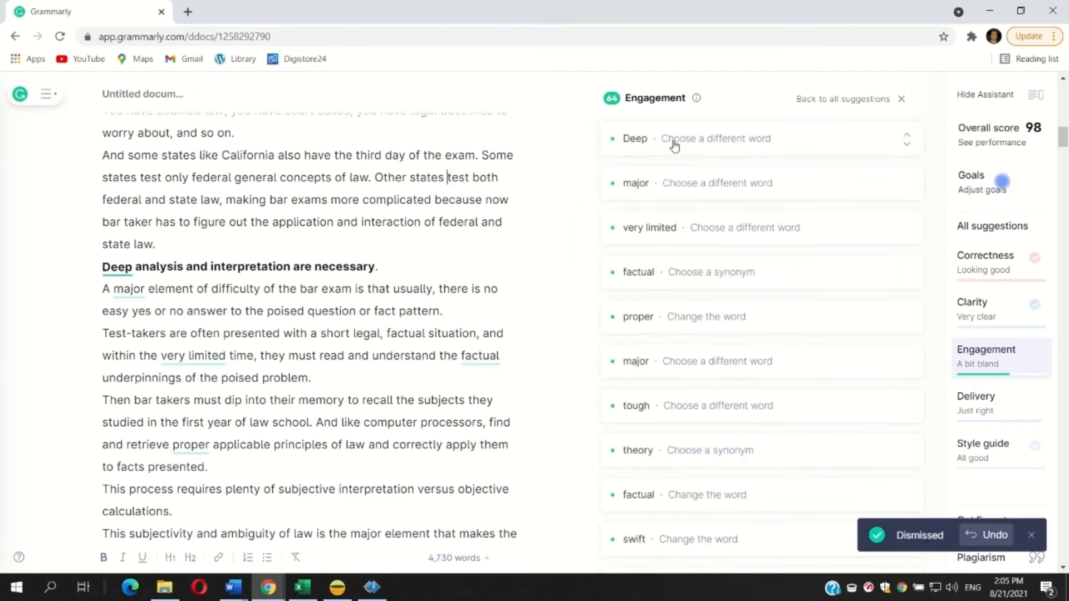
{"action": "left_click", "coordinate": [670, 142]}
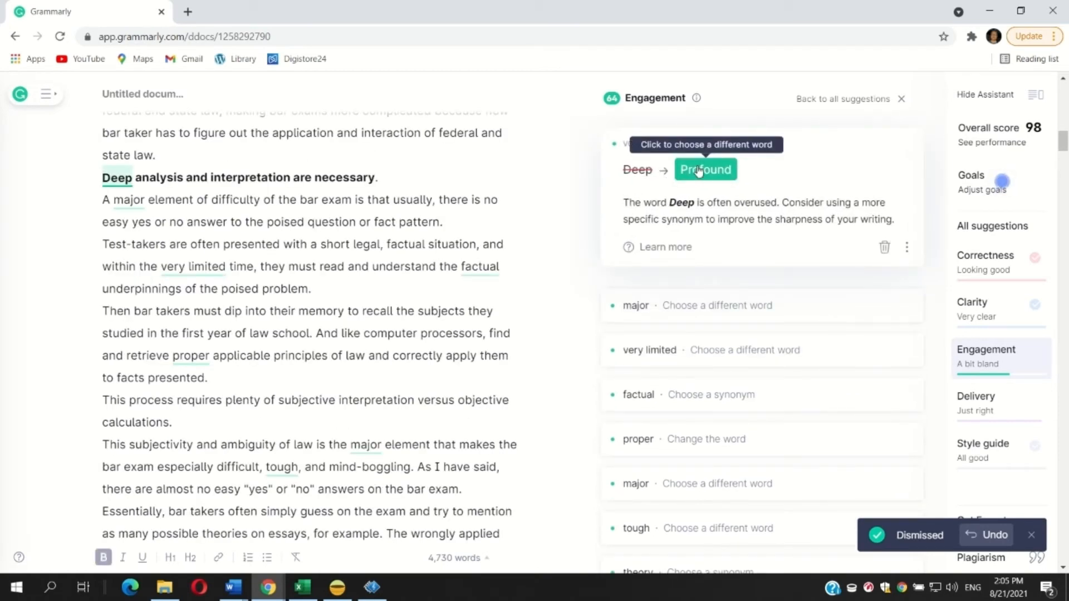
{"action": "left_click", "coordinate": [884, 247]}
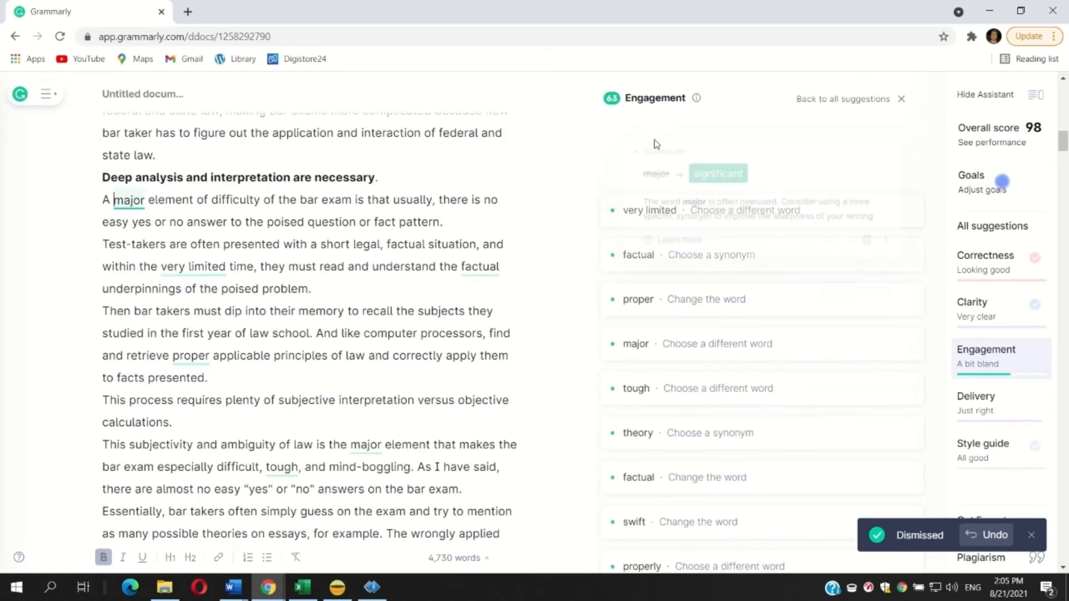
Step: Accept "significant" for "major" element and "minimal" for "very limited" time, and dismiss the synonym suggestion for "factual" underpinnings
{"action": "left_click", "coordinate": [706, 170]}
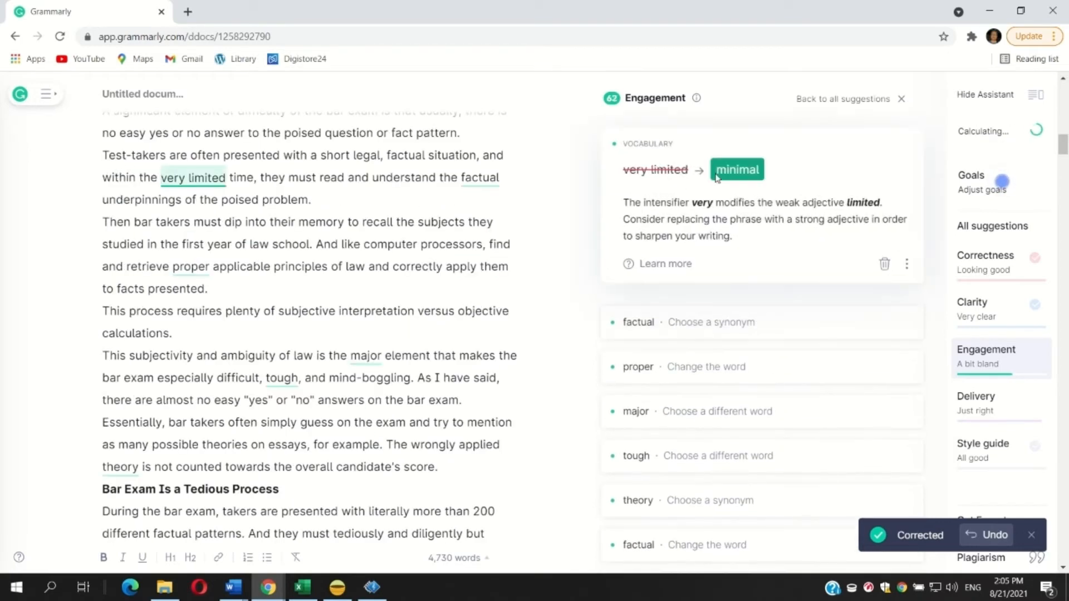
{"action": "left_click", "coordinate": [717, 177]}
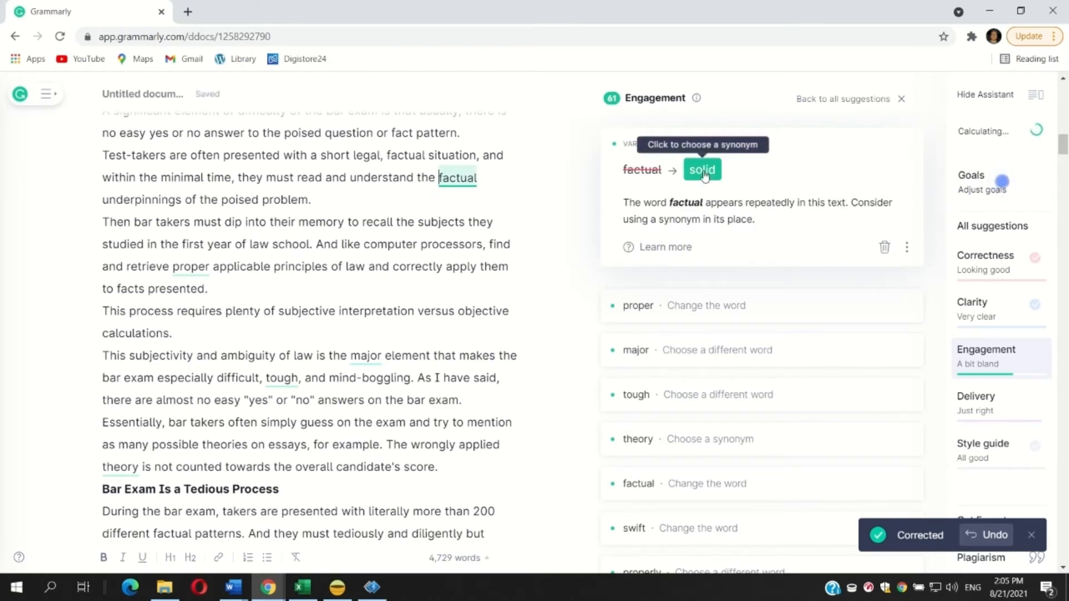
{"action": "left_click", "coordinate": [880, 248]}
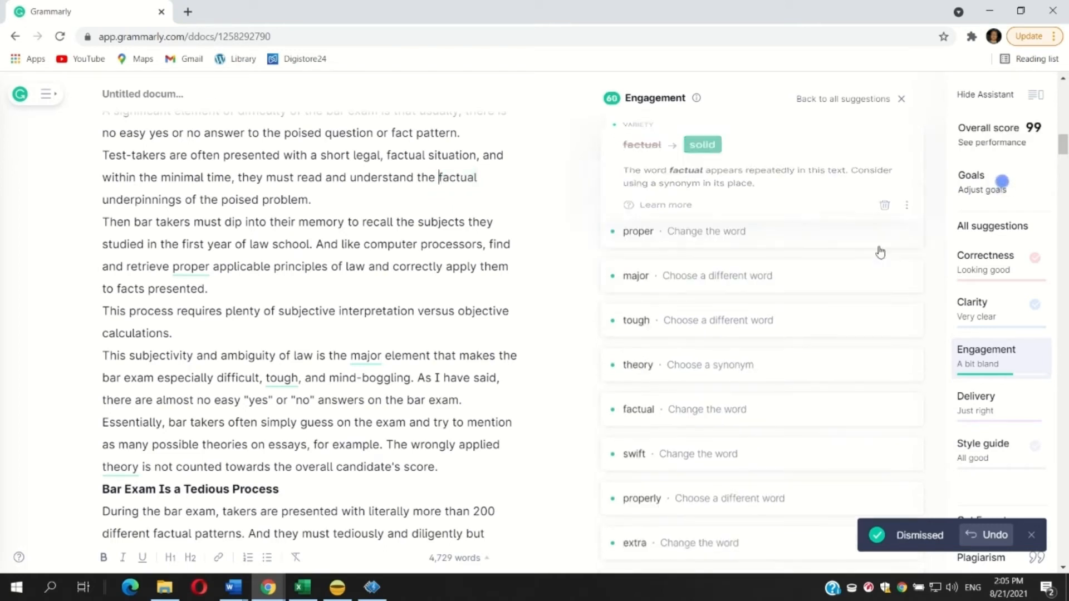
Step: Accept "sound" for "proper" applicable principles, "primary" for "major" element and "challenging" for "tough" in the deep analysis section
{"action": "left_click", "coordinate": [679, 157]}
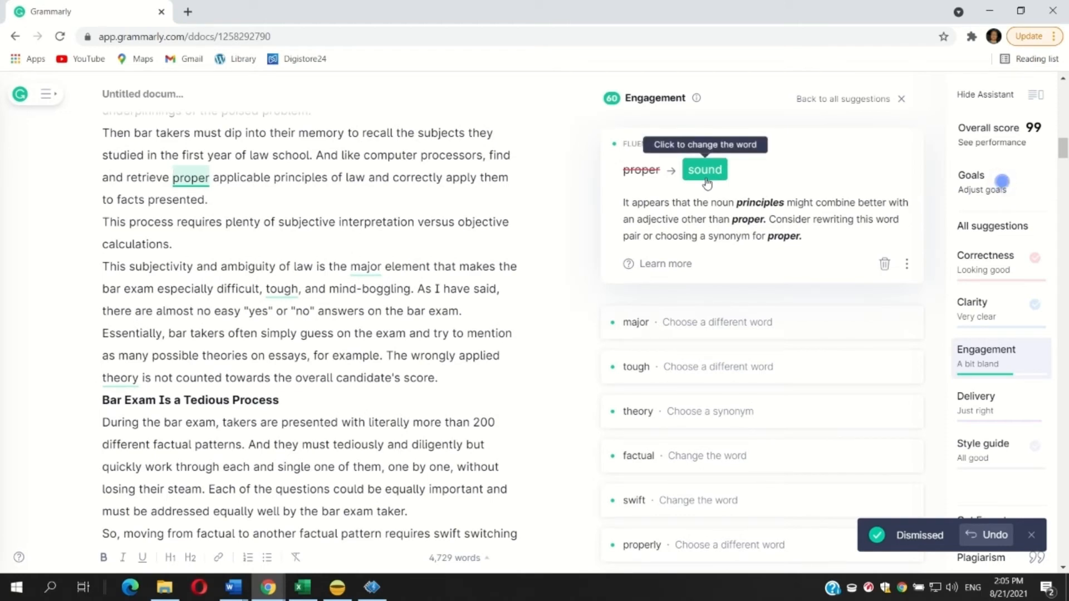
{"action": "left_click", "coordinate": [705, 172]}
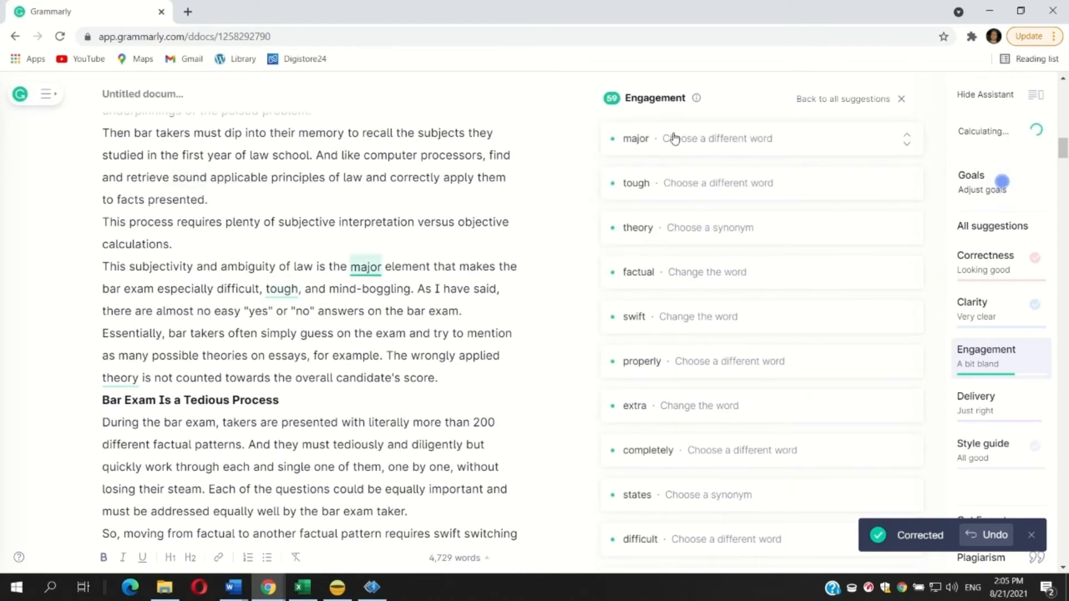
{"action": "left_click", "coordinate": [675, 138]}
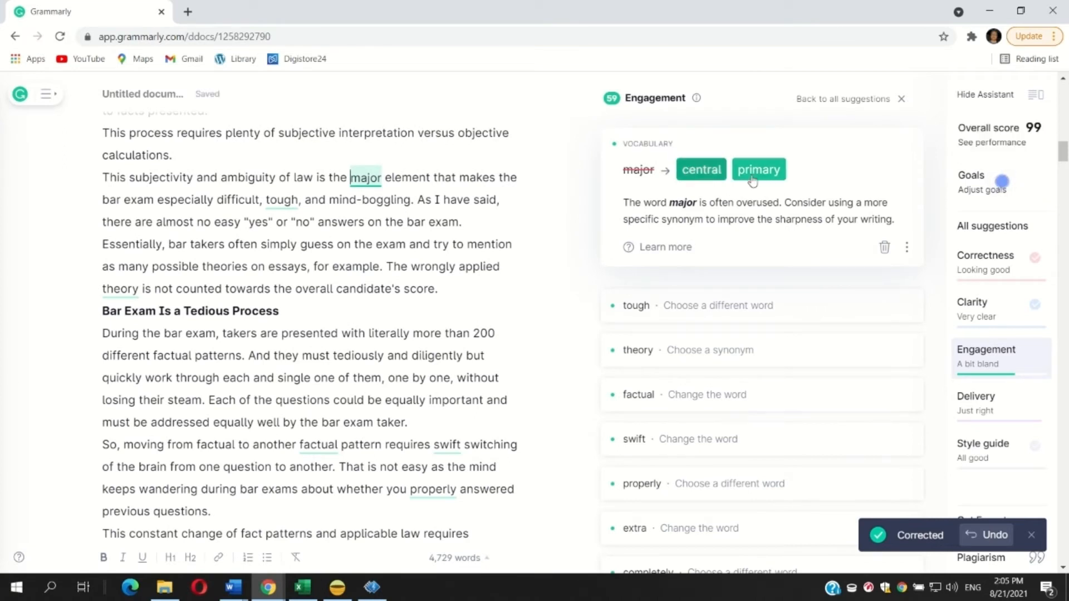
{"action": "left_click", "coordinate": [758, 170]}
{"action": "left_click", "coordinate": [684, 146]}
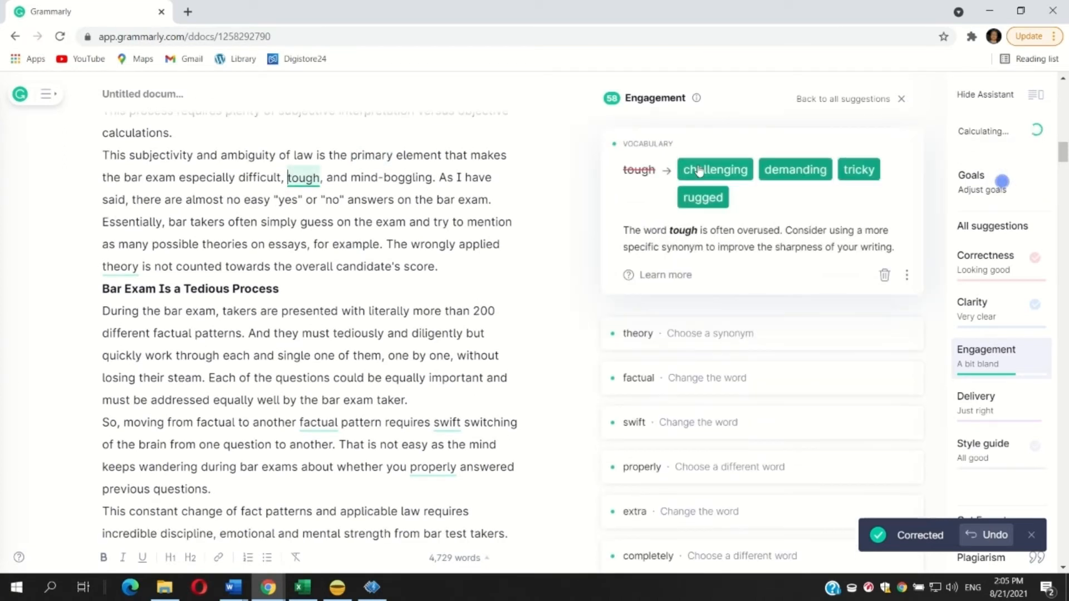
{"action": "left_click", "coordinate": [729, 175]}
Step: Manually replace "theory" with "legal rule" in "The wrongly applied theory is not counted"
{"action": "left_click", "coordinate": [674, 145]}
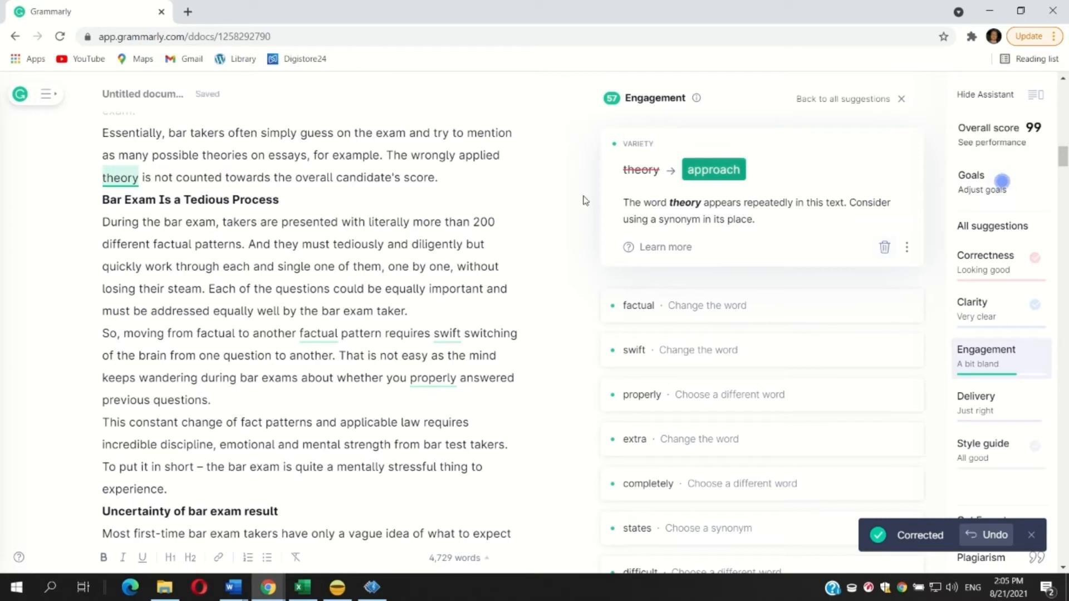
{"action": "double_click", "coordinate": [500, 155]}
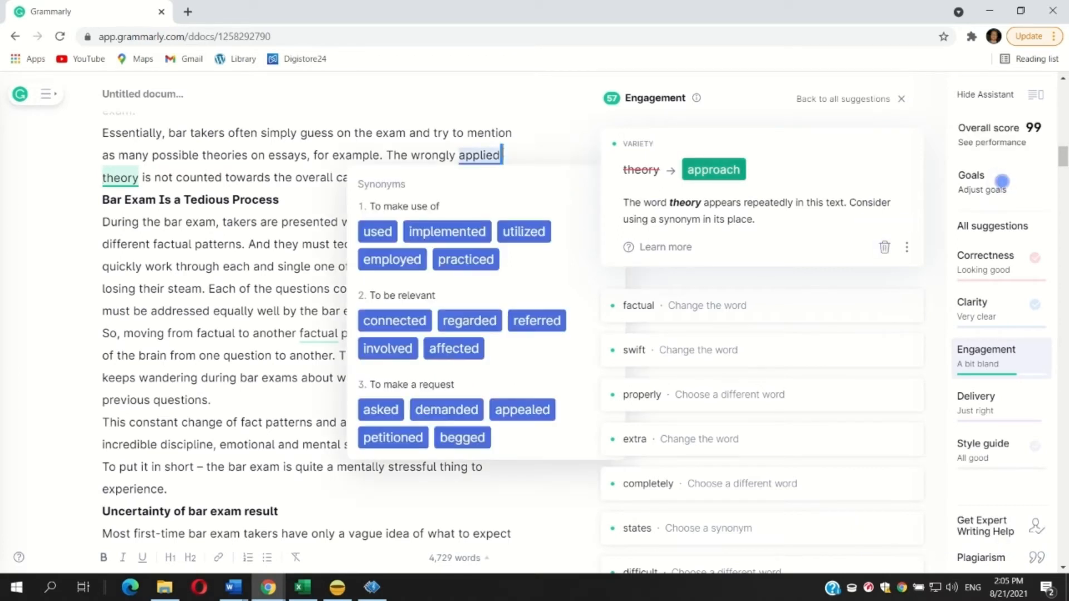
{"action": "key", "text": "Right"}
{"action": "key", "text": "Right"}
{"action": "type", "text": "legal"}
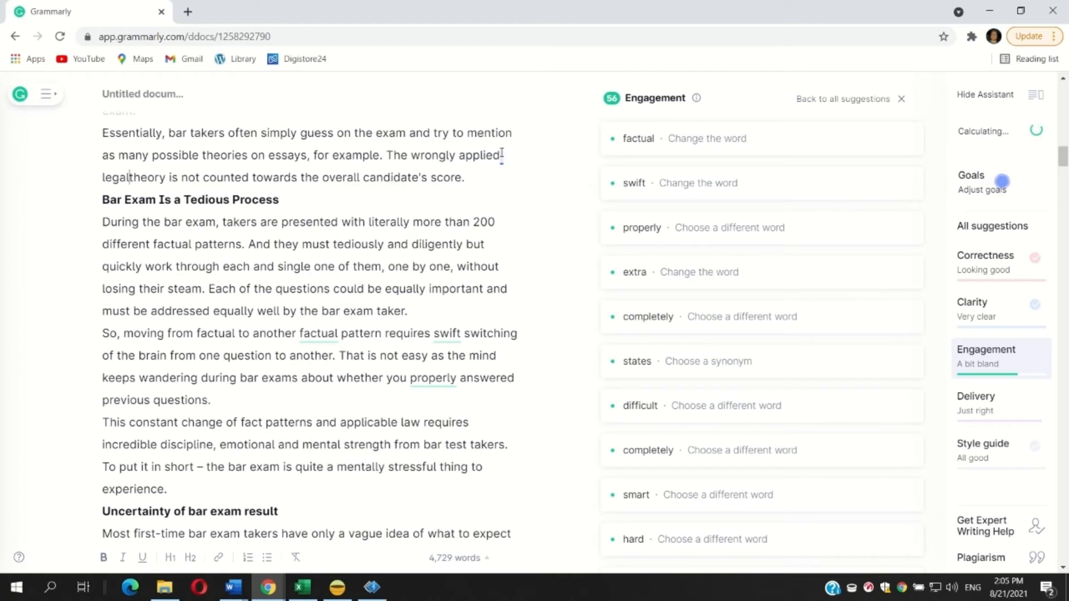
{"action": "key", "text": "shift+Right"}
{"action": "key", "text": "shift+Right"}
{"action": "key", "text": "shift+Right"}
{"action": "key", "text": "shift+Right"}
{"action": "key", "text": "shift+Right"}
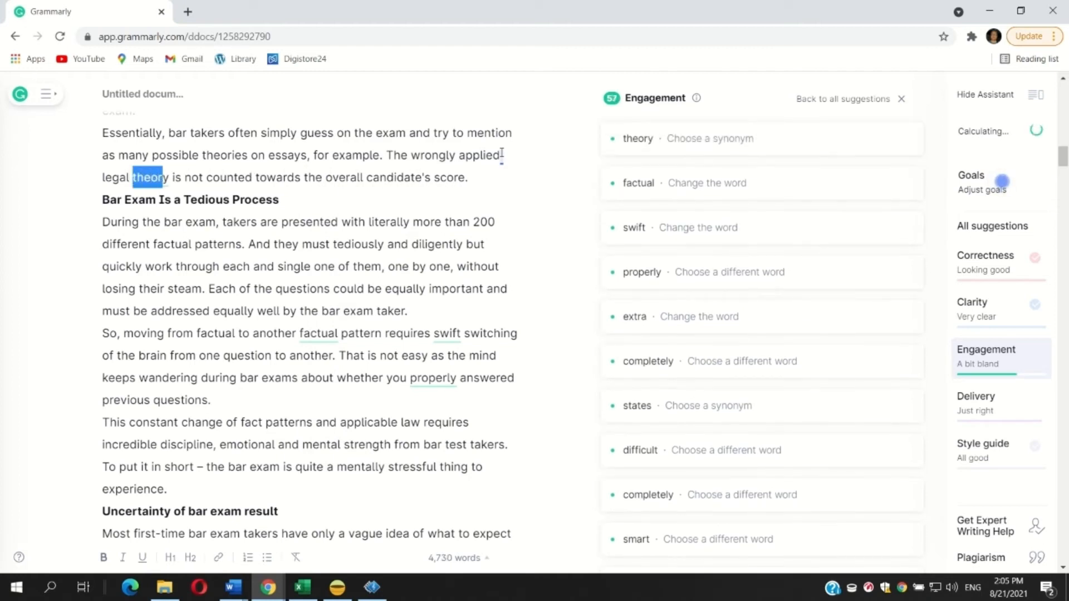
{"action": "type", "text": "rule"}
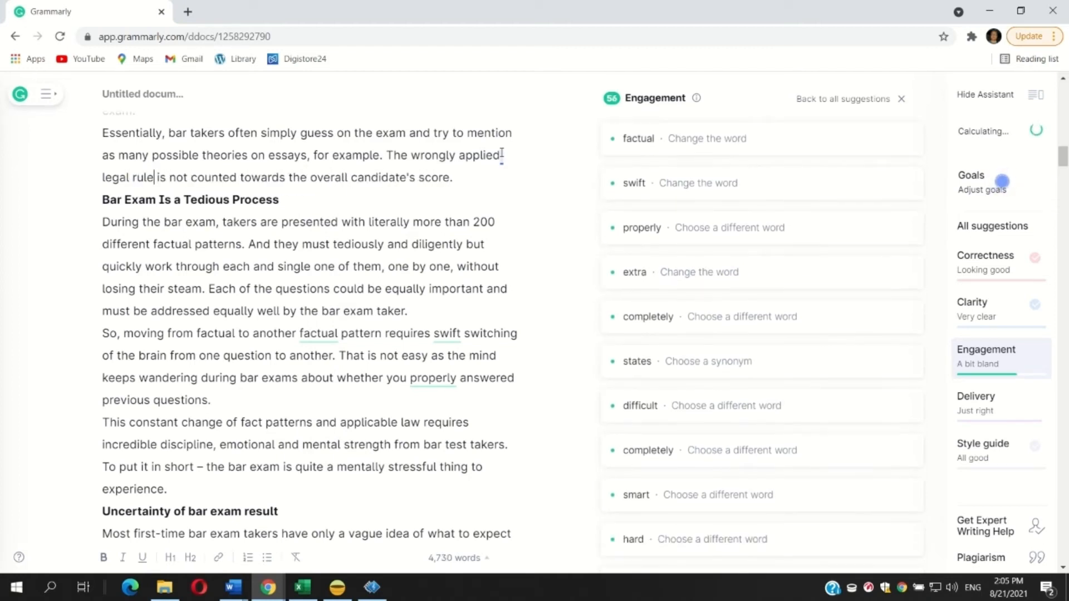
Step: Dismiss the suggestion for "factual" pattern and accept "quick" in place of "swift" switching in the "Bar Exam Is a Tedious Process" section
{"action": "left_click", "coordinate": [650, 149]}
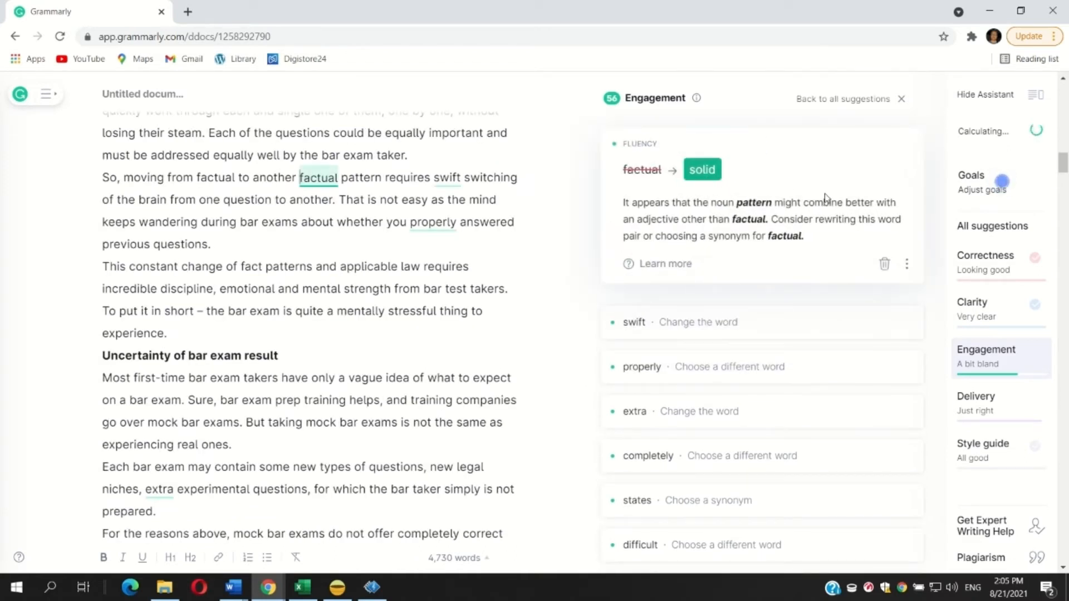
{"action": "left_click", "coordinate": [885, 264]}
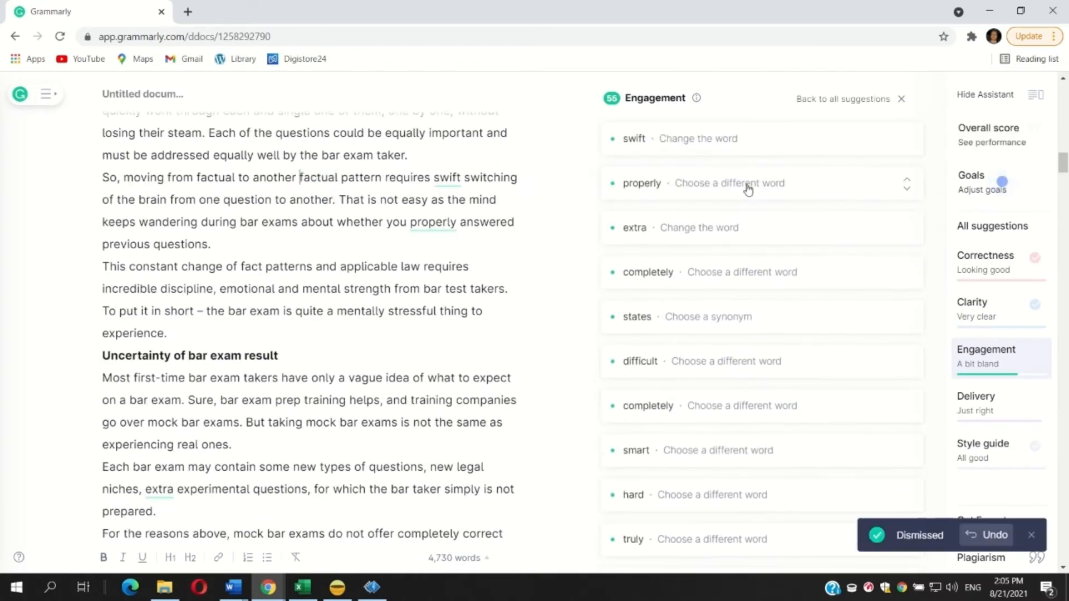
{"action": "left_click", "coordinate": [688, 144]}
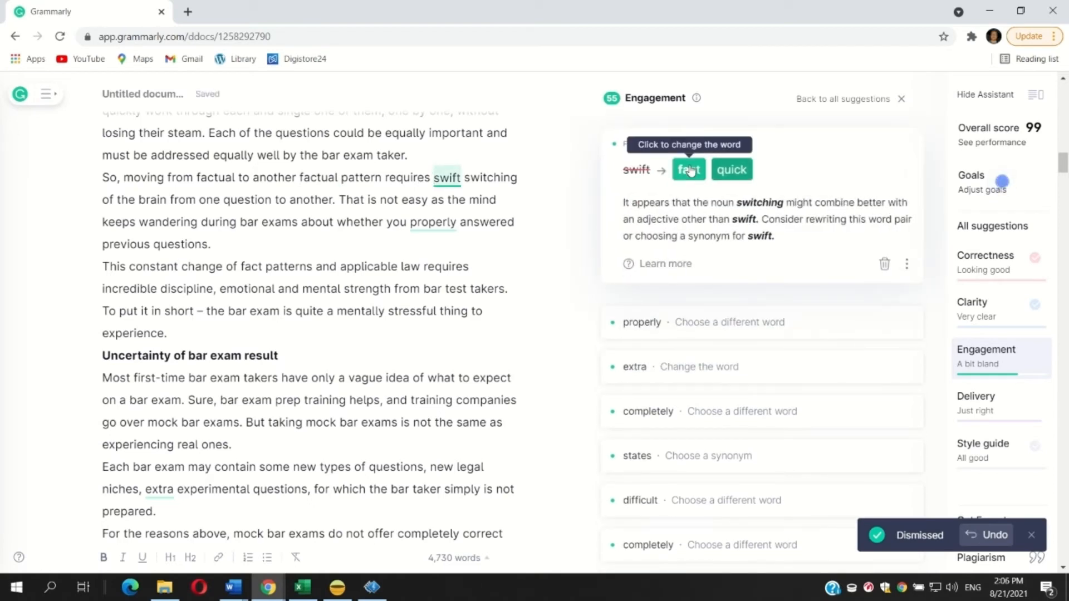
{"action": "left_click", "coordinate": [722, 169]}
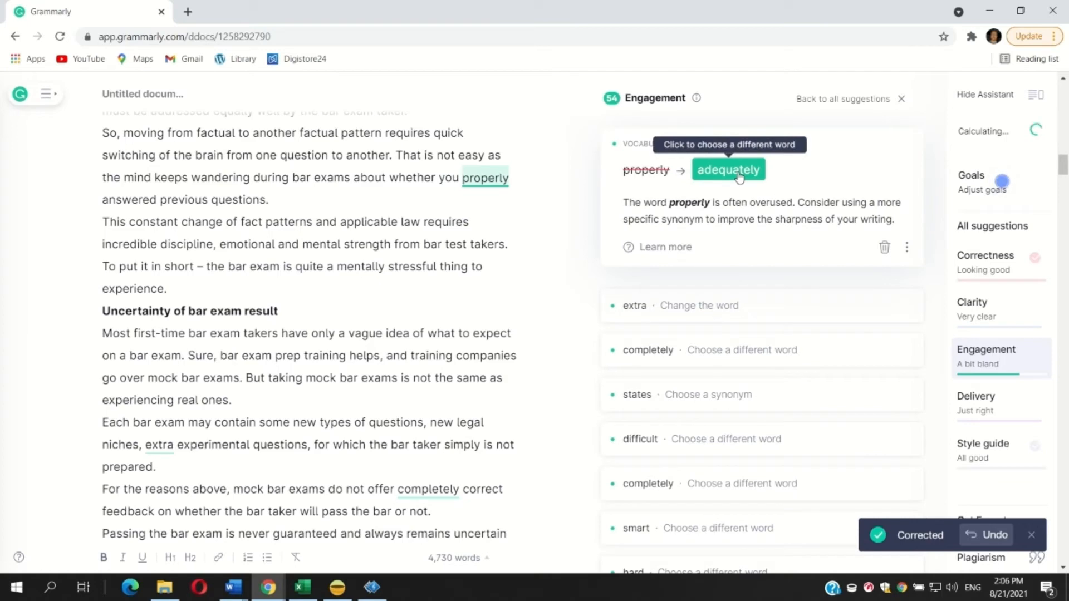
Step: Accept "adequately" for "properly" answered, "additional" for "extra" experimental questions and "utterly" for "completely" correct feedback
{"action": "left_click", "coordinate": [739, 171]}
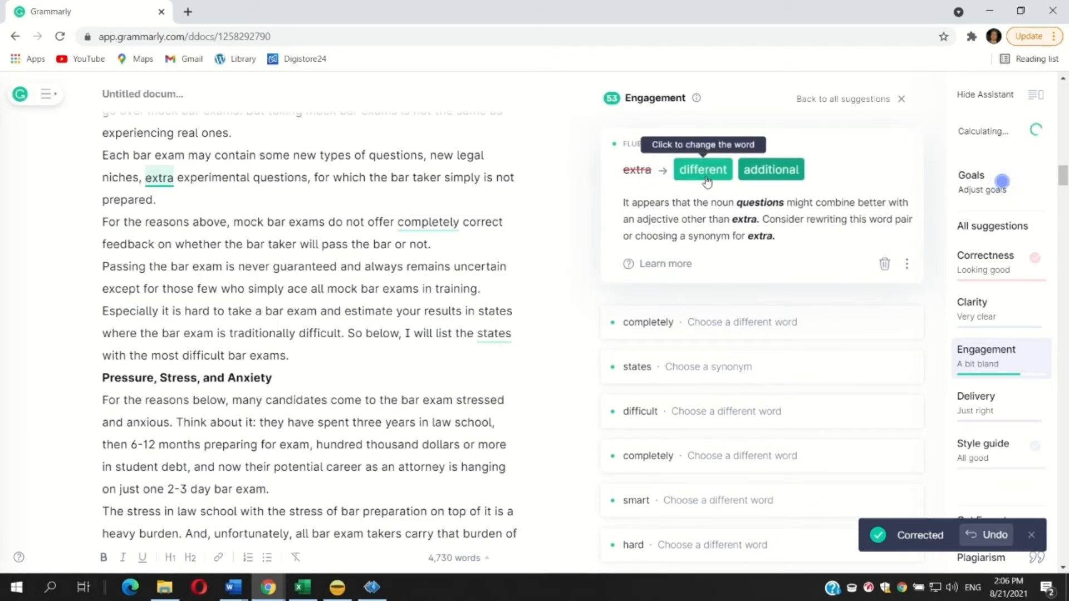
{"action": "left_click", "coordinate": [771, 170]}
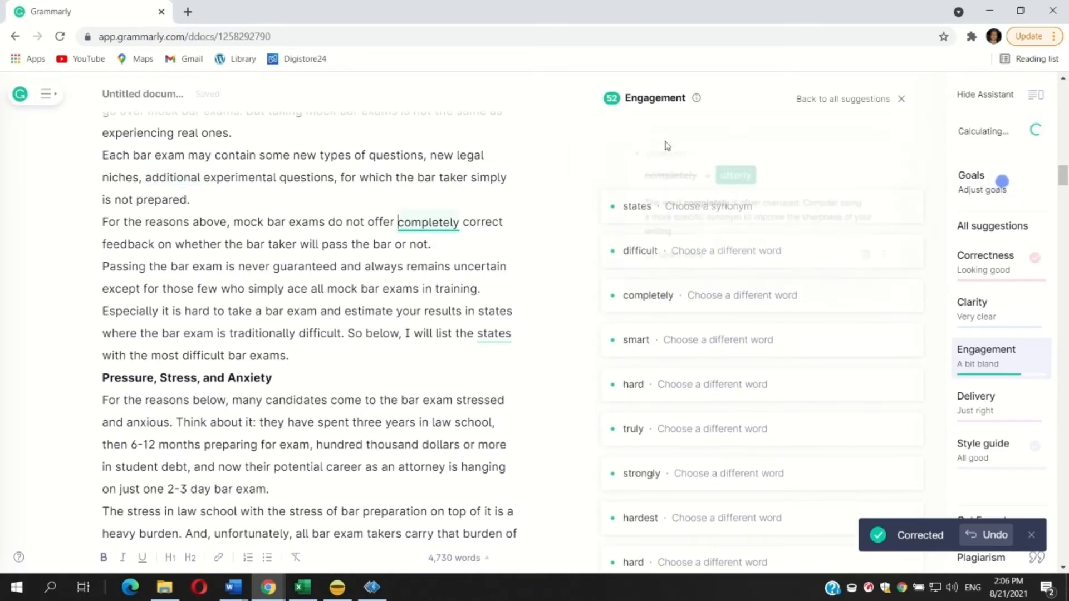
{"action": "left_click", "coordinate": [729, 170]}
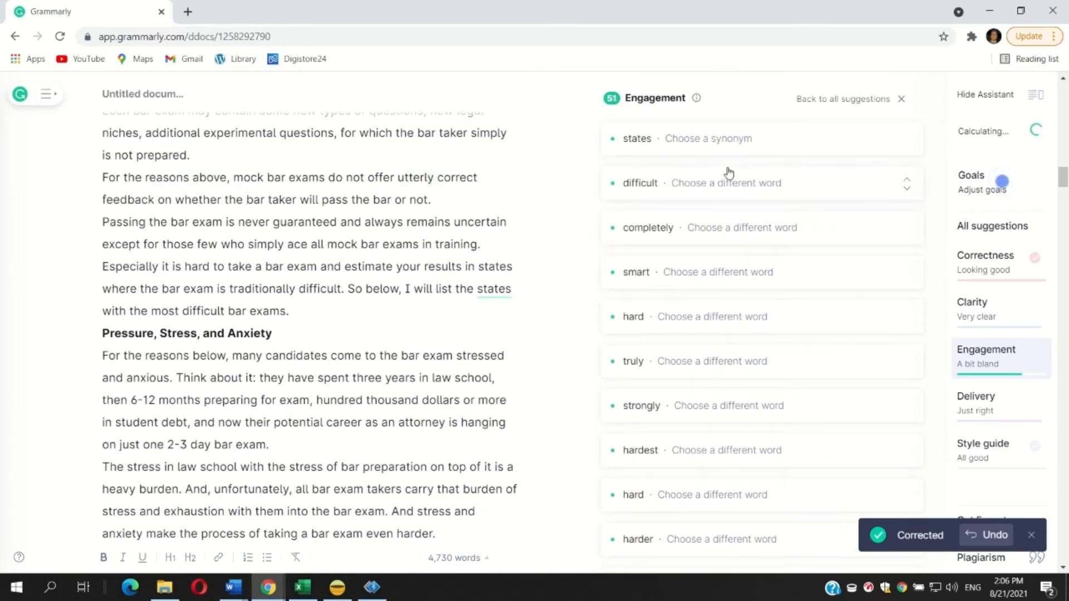
Step: Dismiss the synonym suggestion for "states" with the most difficult bar exams and accept "challenging" for "difficult" in "as stressful and difficult"
{"action": "left_click", "coordinate": [676, 155]}
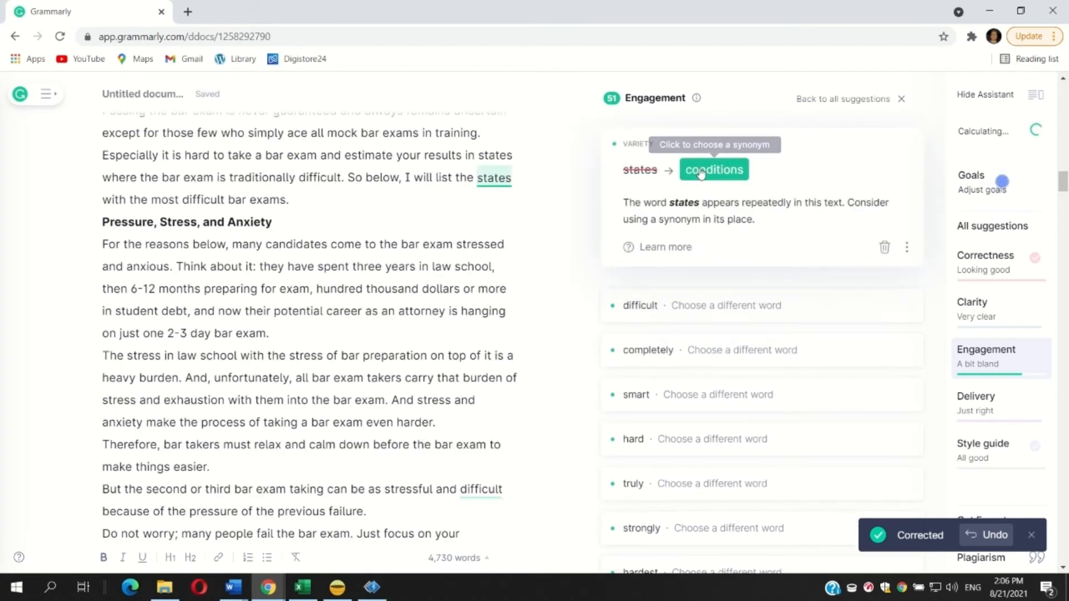
{"action": "left_click", "coordinate": [884, 248]}
{"action": "left_click", "coordinate": [697, 143]}
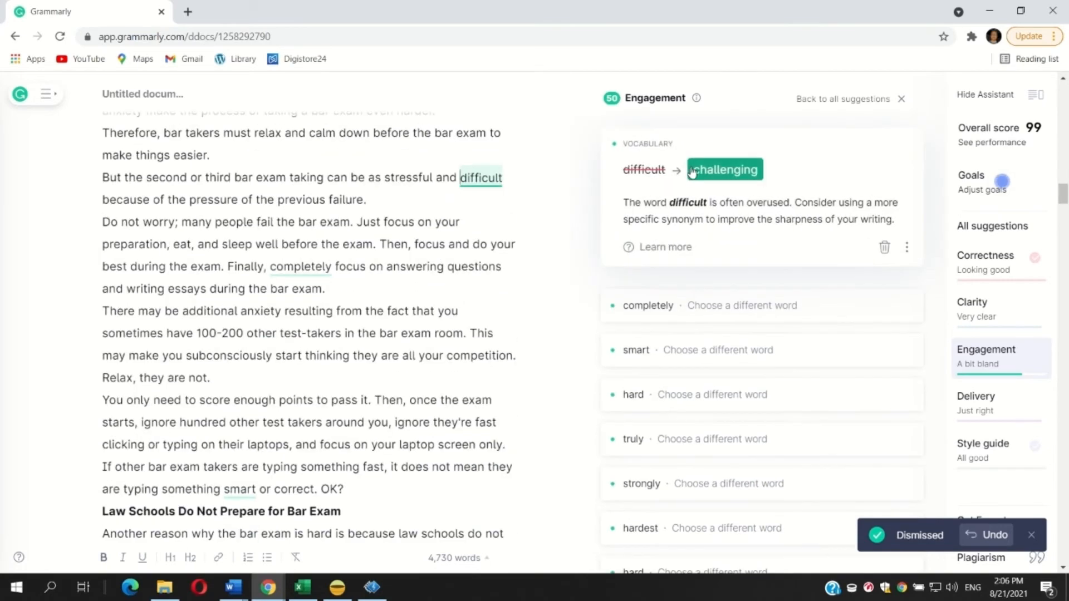
{"action": "left_click", "coordinate": [726, 170]}
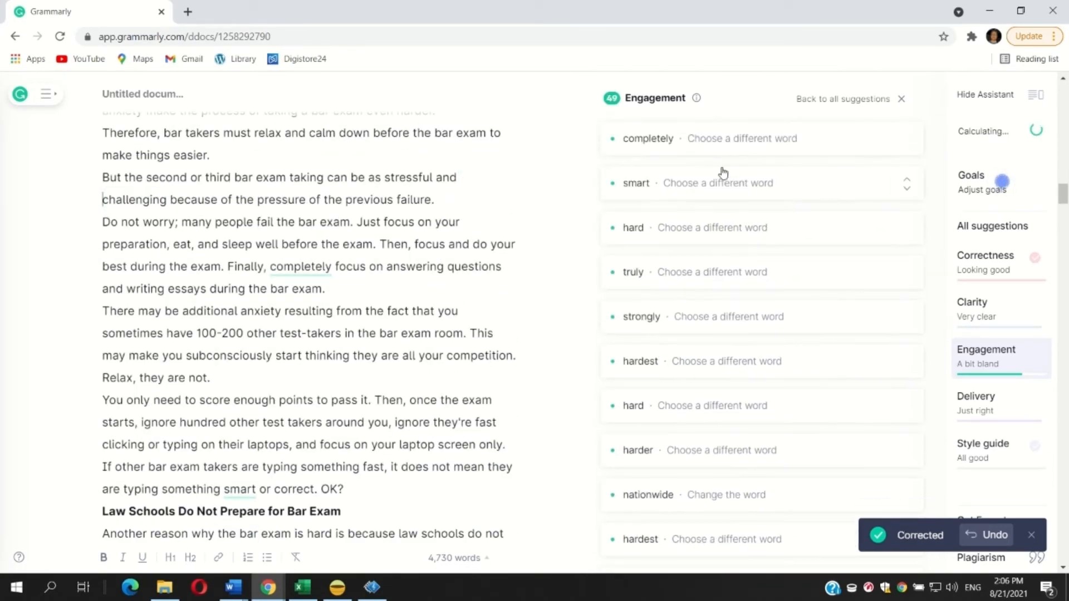
Step: Accept "entirely" for "completely" and "concentrate" for "focus" in the sentence "Finally, completely focus on answering questions"
{"action": "left_click", "coordinate": [666, 141]}
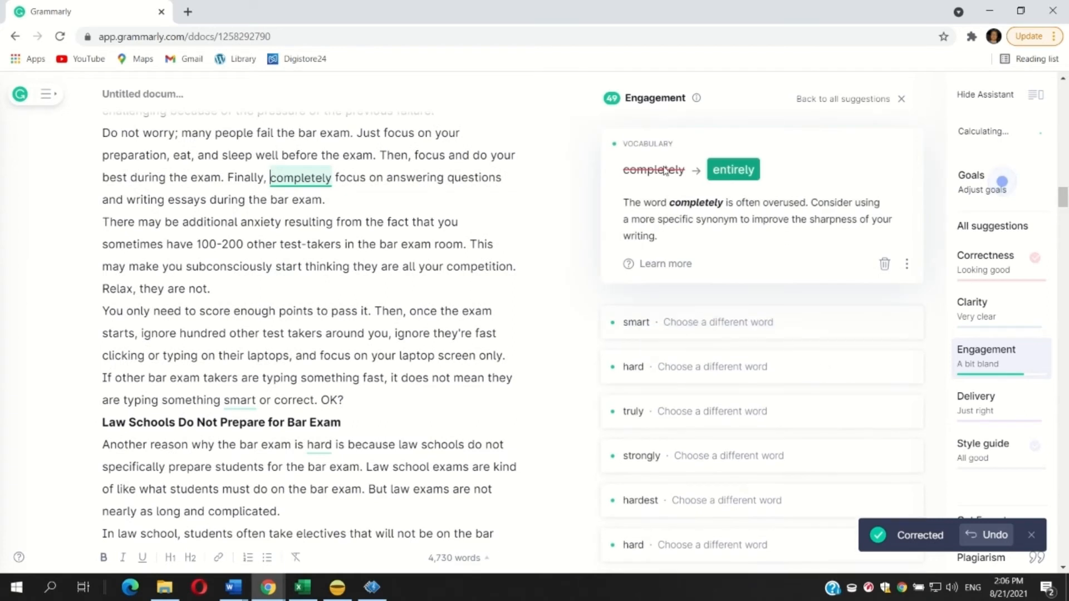
{"action": "left_click", "coordinate": [743, 177]}
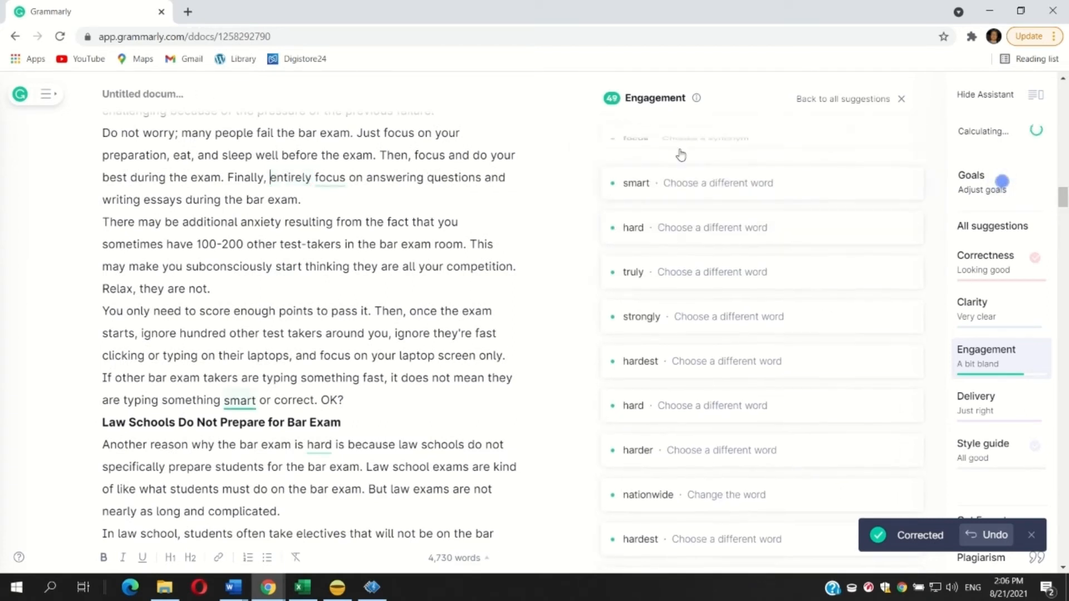
{"action": "left_click", "coordinate": [676, 140]}
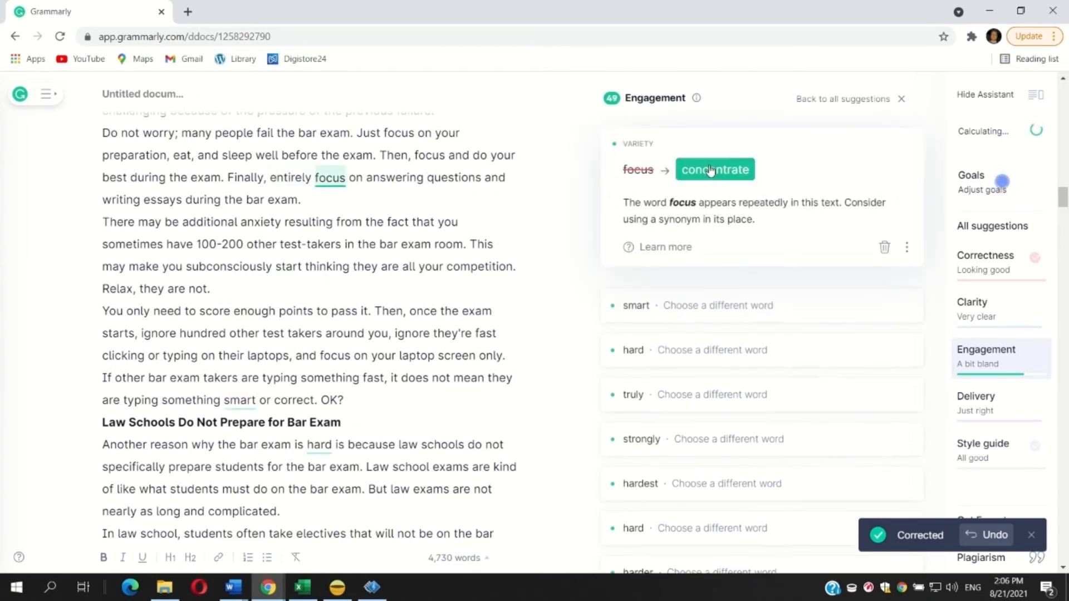
{"action": "left_click", "coordinate": [710, 170]}
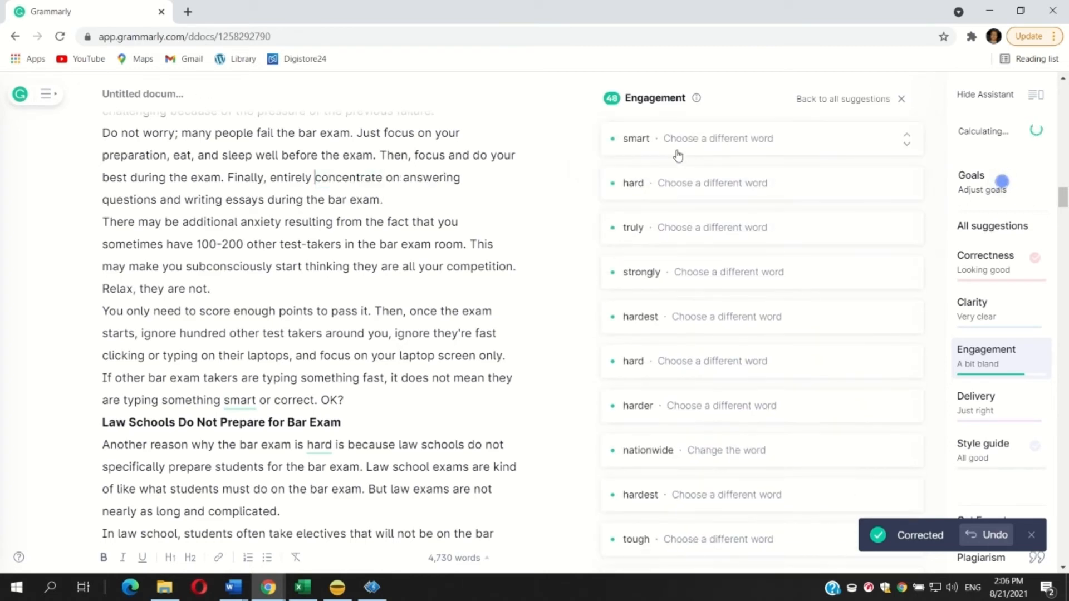
Step: Accept "clever" for "smart" and "genuinely" for "truly", dismissing the suggestion for "hard" in "why the bar exam is hard"
{"action": "left_click", "coordinate": [677, 149]}
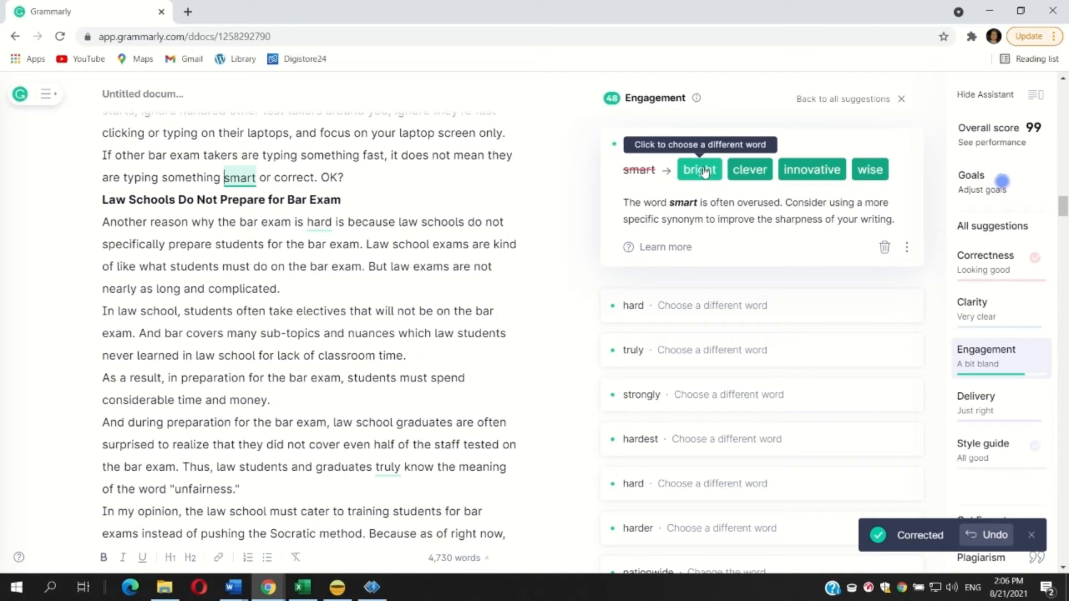
{"action": "left_click", "coordinate": [750, 170]}
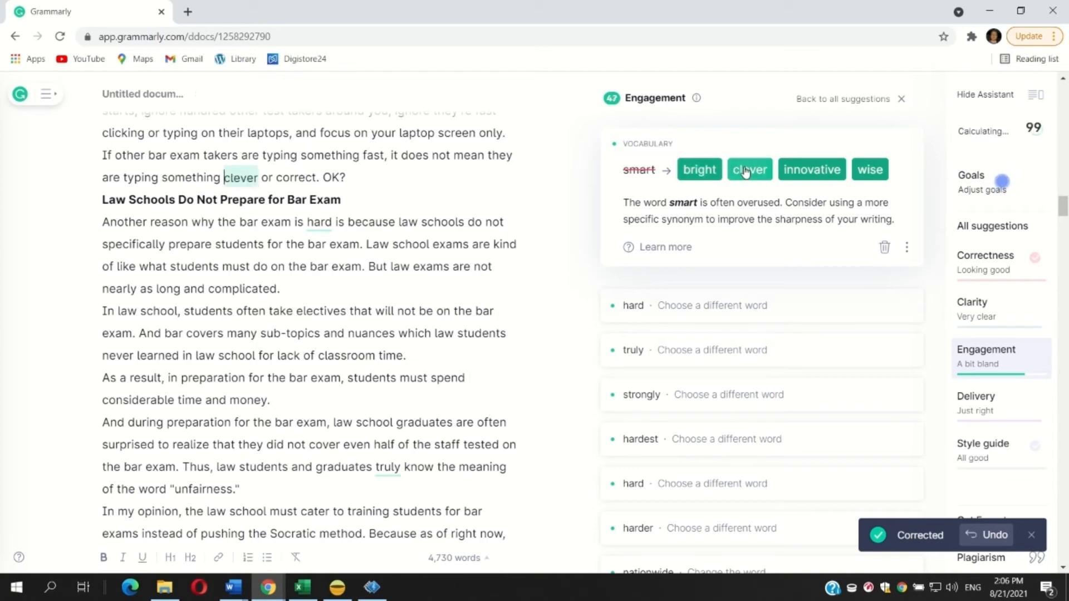
{"action": "left_click", "coordinate": [674, 137]}
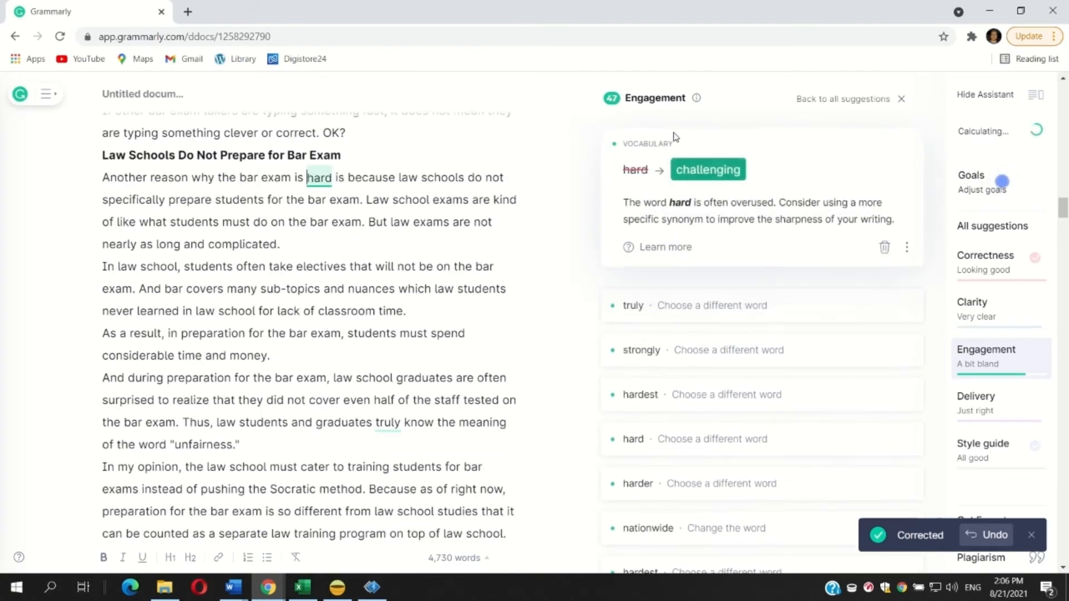
{"action": "left_click", "coordinate": [884, 247]}
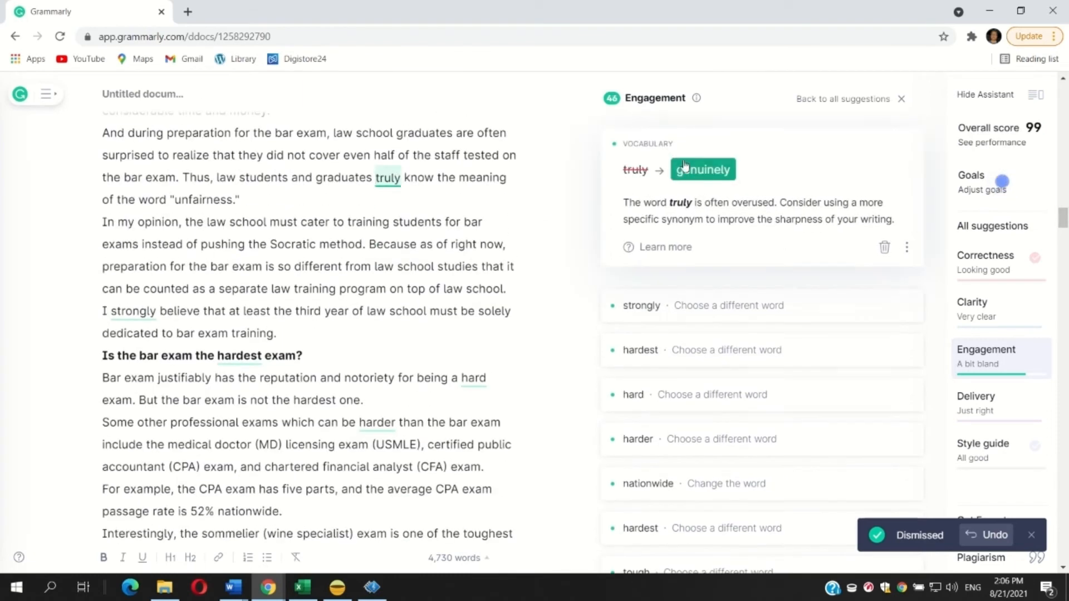
{"action": "left_click", "coordinate": [692, 170]}
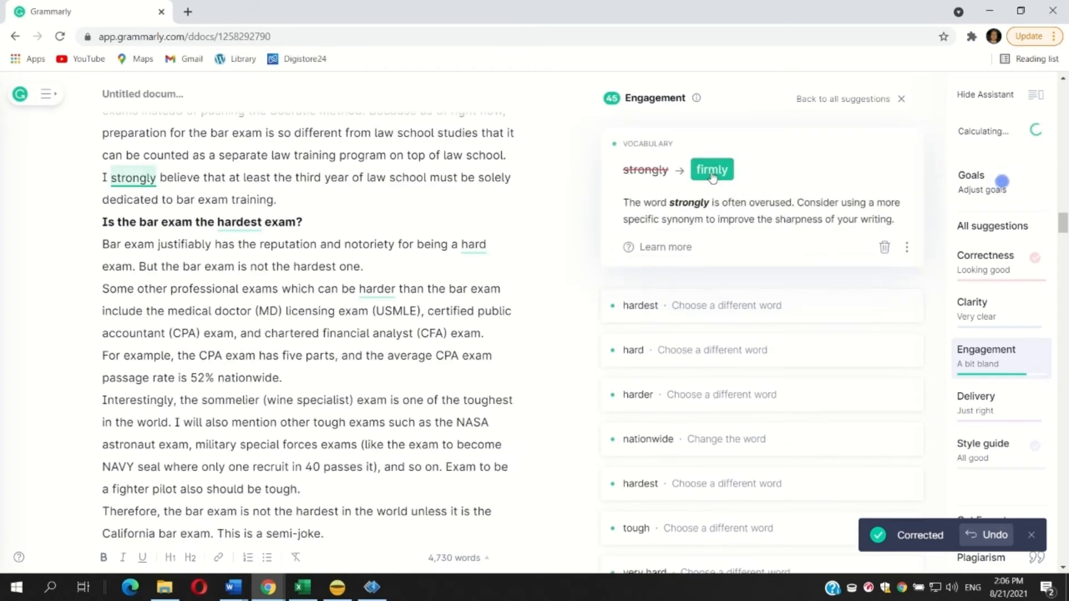
Step: Accept "firmly" for "strongly" believe and dismiss the suggestions for "hardest" in the heading "Is the bar exam the hardest exam?" and "hard" below it
{"action": "left_click", "coordinate": [712, 170]}
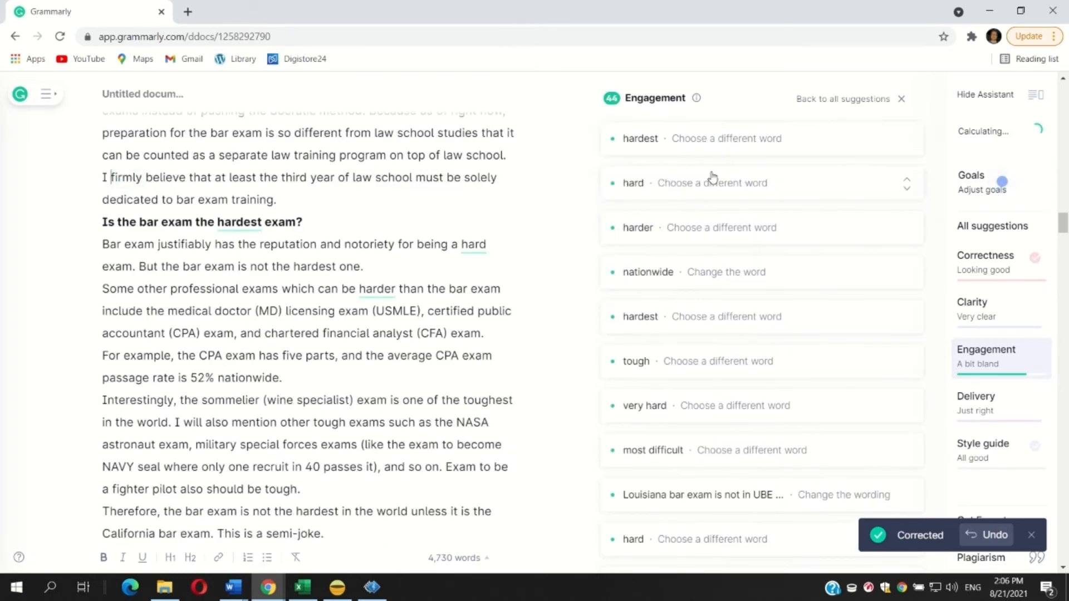
{"action": "left_click", "coordinate": [664, 146]}
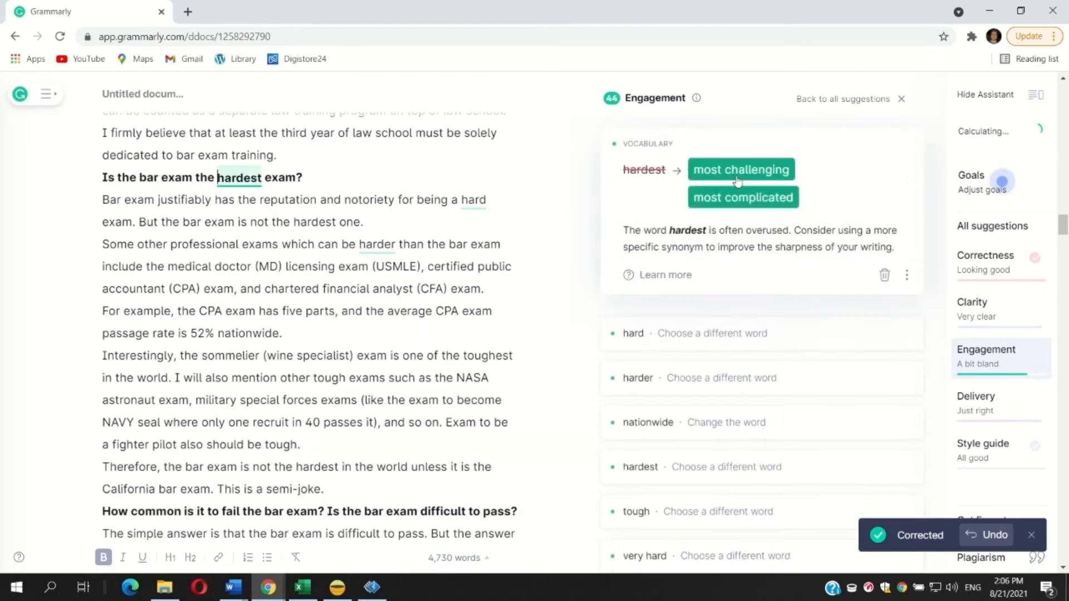
{"action": "left_click", "coordinate": [885, 275]}
{"action": "left_click", "coordinate": [679, 149]}
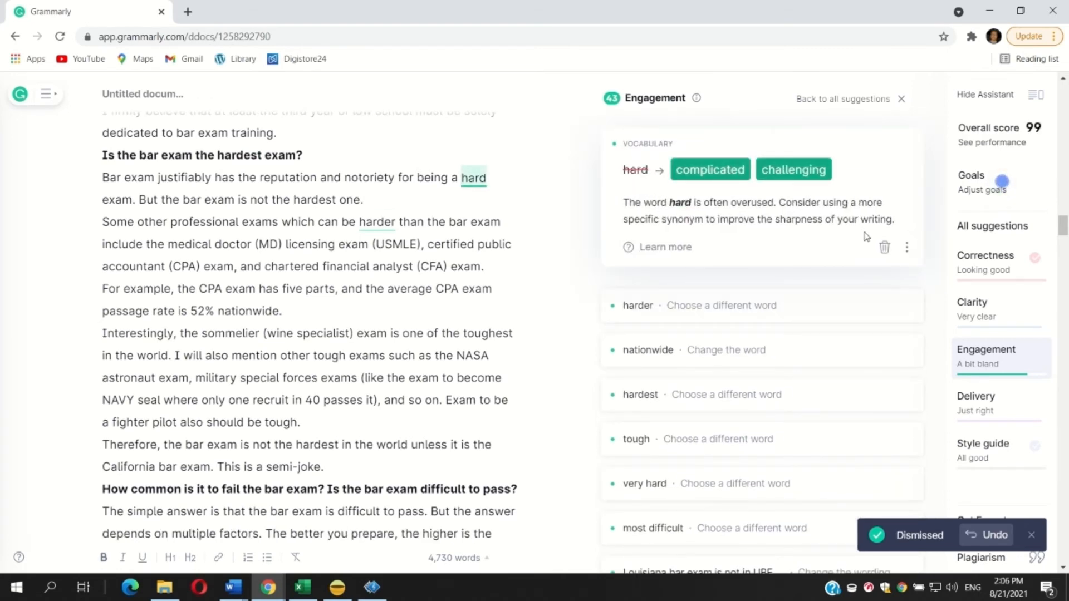
{"action": "left_click", "coordinate": [884, 247]}
Step: Accept "more challenging" for "harder" than the bar exam and "national" for "nationwide" in the first-time passing rate sentence
{"action": "left_click", "coordinate": [681, 148]}
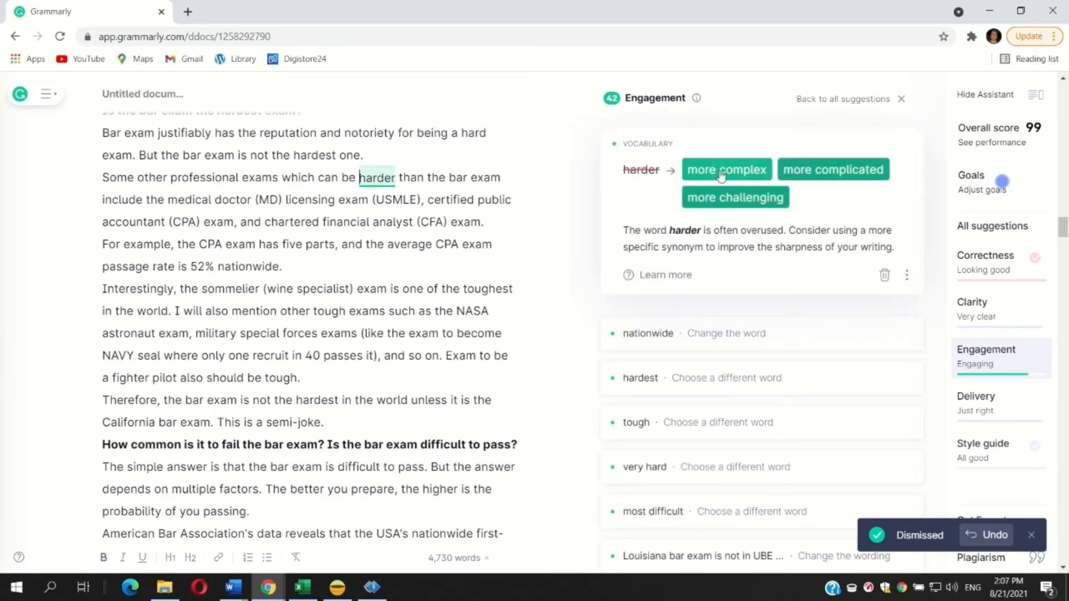
{"action": "left_click", "coordinate": [754, 196]}
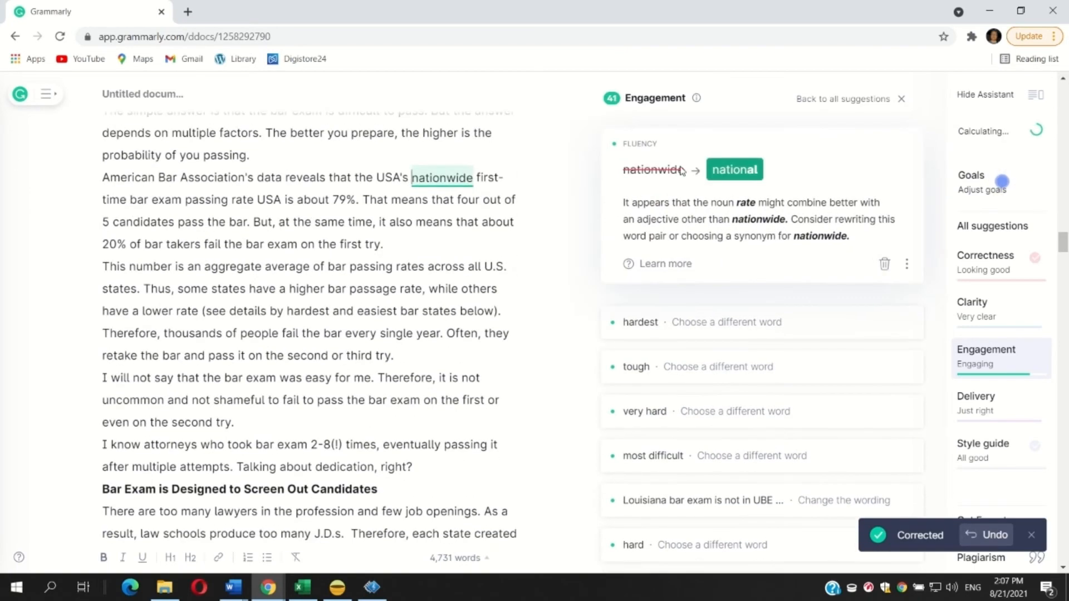
{"action": "left_click", "coordinate": [742, 172]}
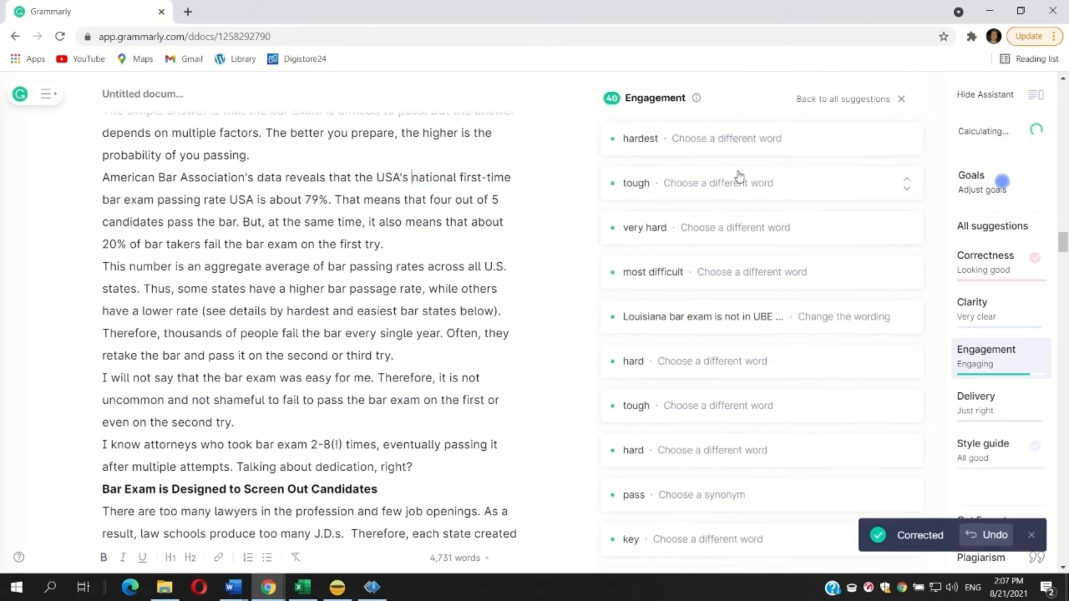
Step: Dismiss the suggestion for "hardest" in "states having the hardest bar exams" and accept "challenging" for "tough" in "California is another tough bar exam"
{"action": "left_click", "coordinate": [688, 144]}
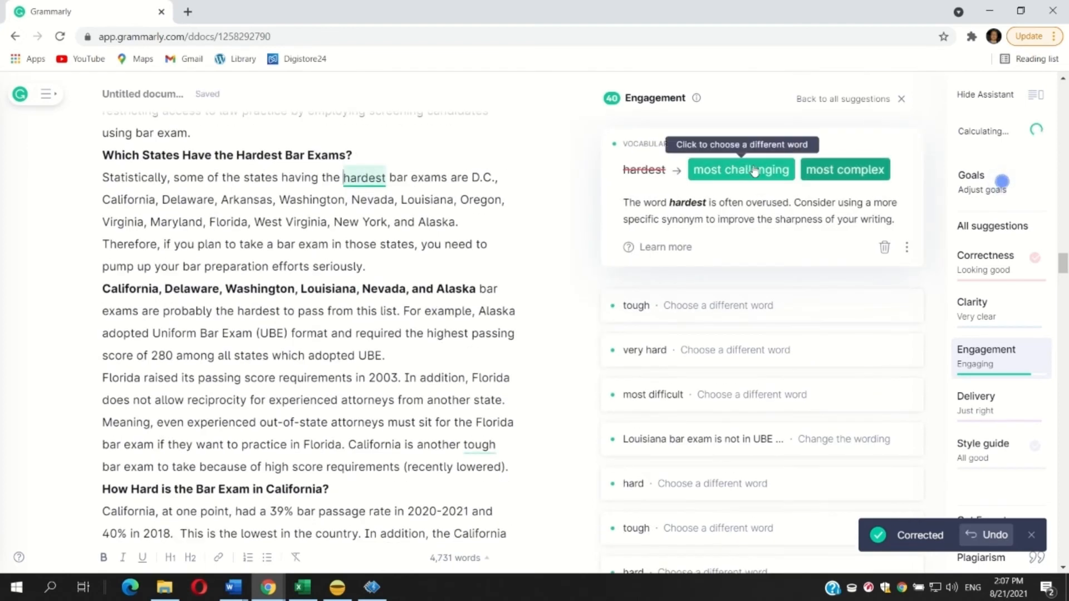
{"action": "left_click", "coordinate": [883, 248]}
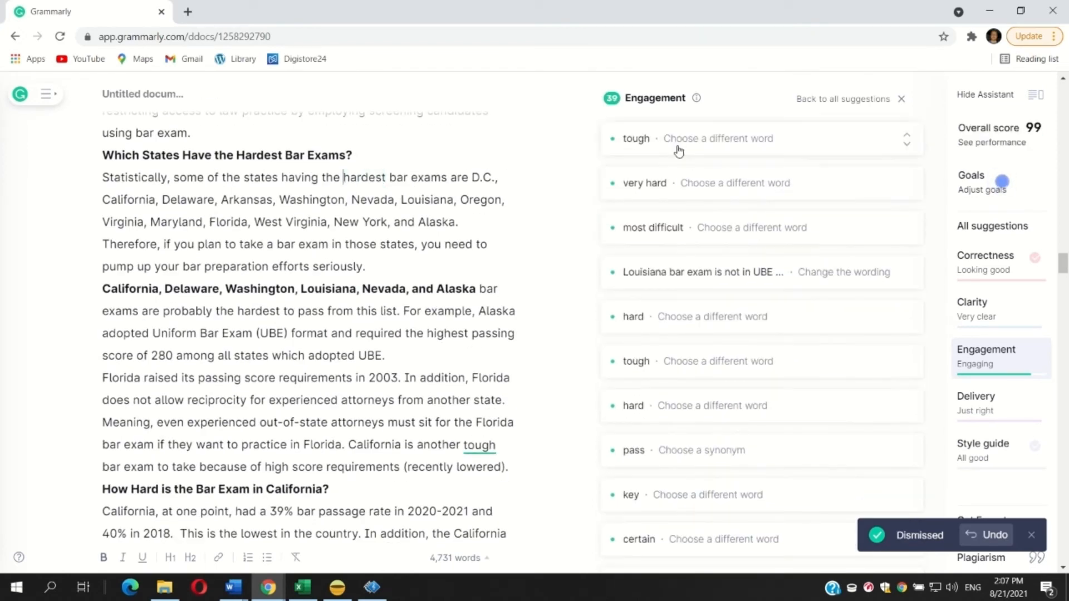
{"action": "left_click", "coordinate": [677, 148]}
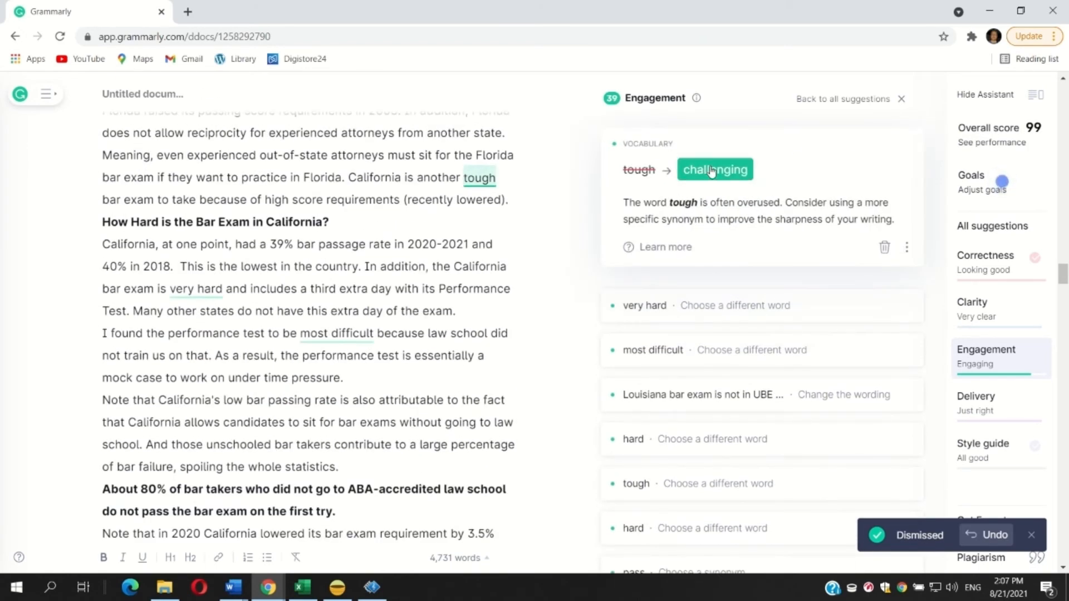
{"action": "left_click", "coordinate": [711, 170]}
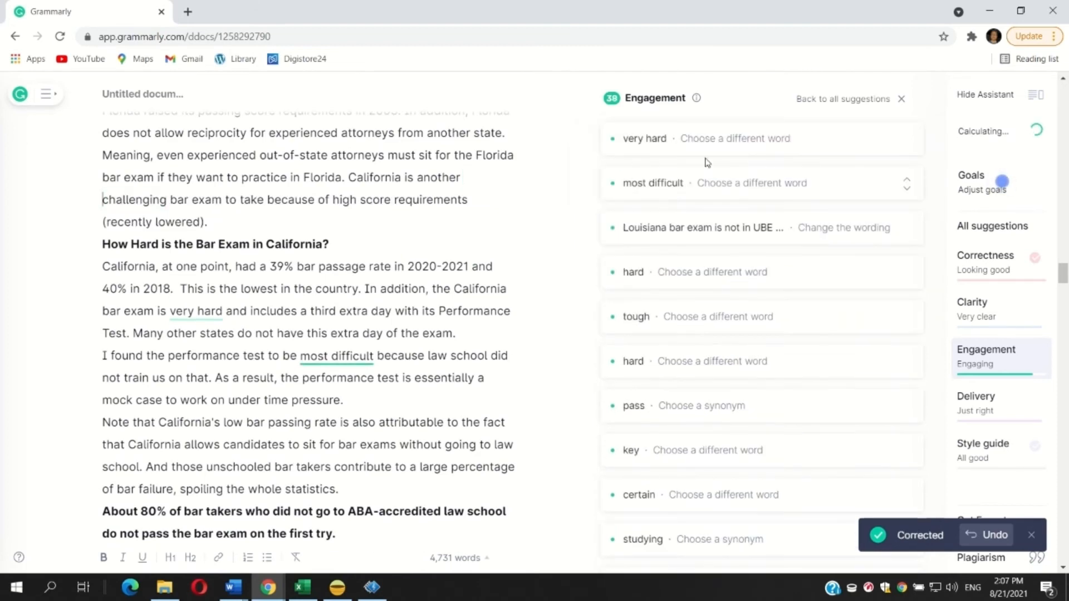
Step: Dismiss the suggestion for "very hard" in the California section and accept "most challenging" for "most difficult" in the performance test sentence
{"action": "left_click", "coordinate": [687, 147]}
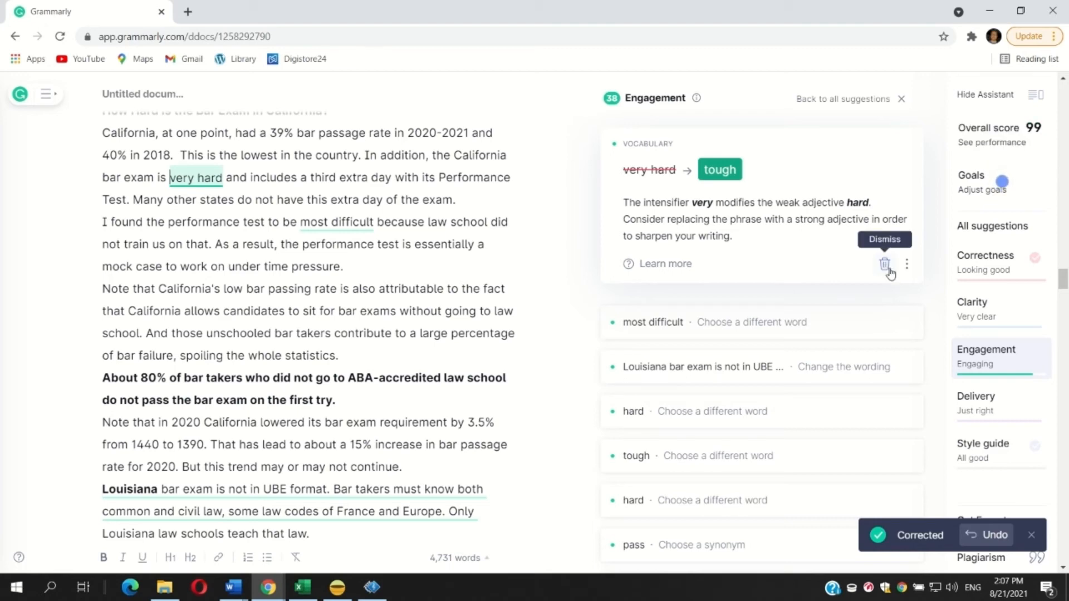
{"action": "left_click", "coordinate": [884, 263]}
{"action": "left_click", "coordinate": [685, 146]}
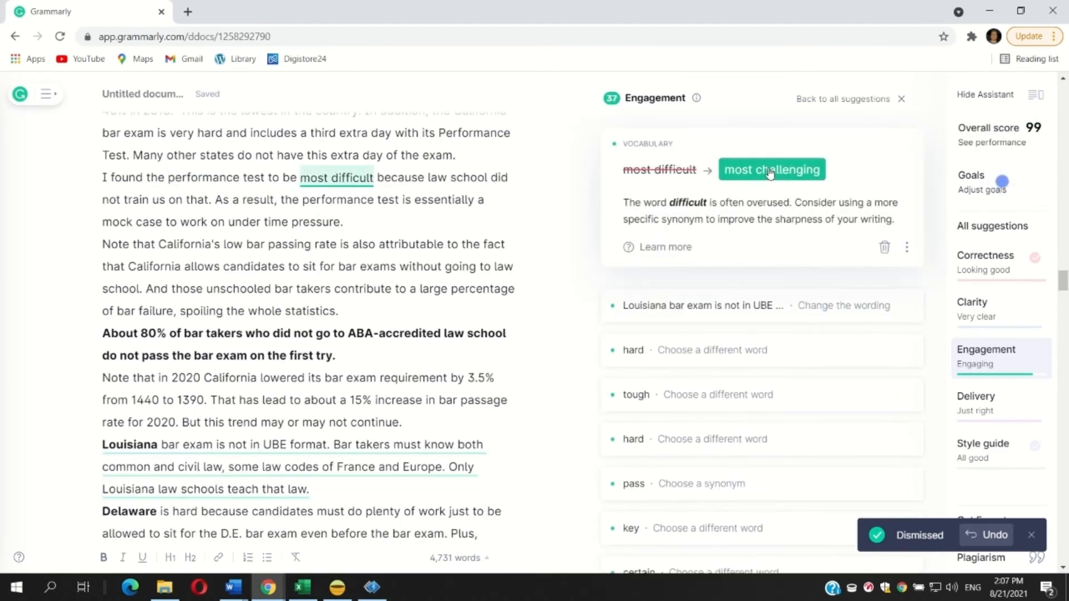
{"action": "left_click", "coordinate": [723, 171]}
Step: Dismiss the monotonous passage suggestion on the Louisiana paragraph and the synonym suggestion for "hard" in the Arkansas sentence
{"action": "left_click", "coordinate": [665, 147]}
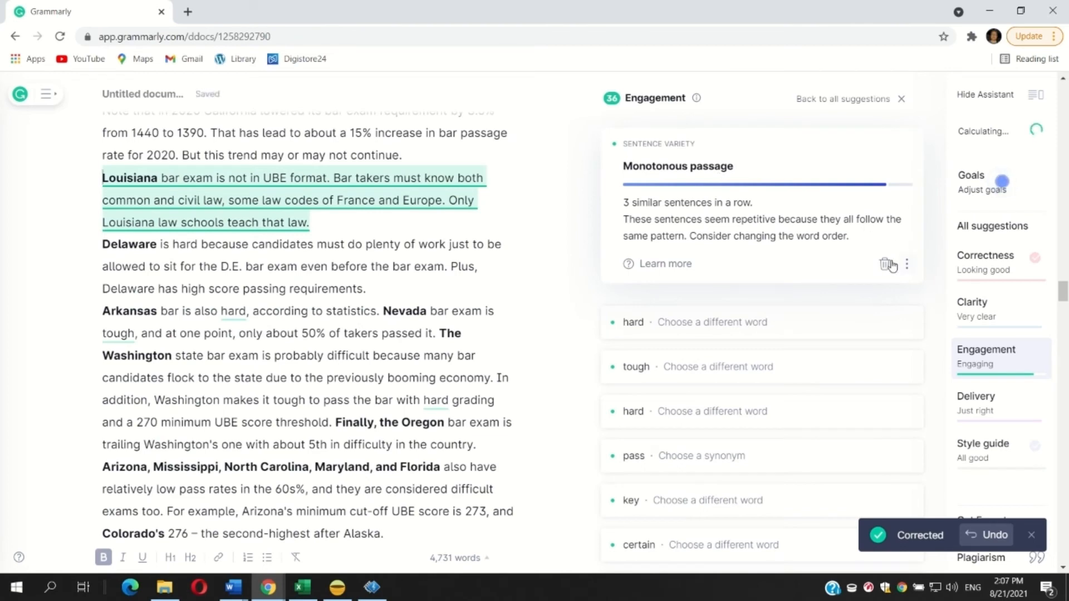
{"action": "left_click", "coordinate": [884, 264]}
{"action": "left_click", "coordinate": [678, 146]}
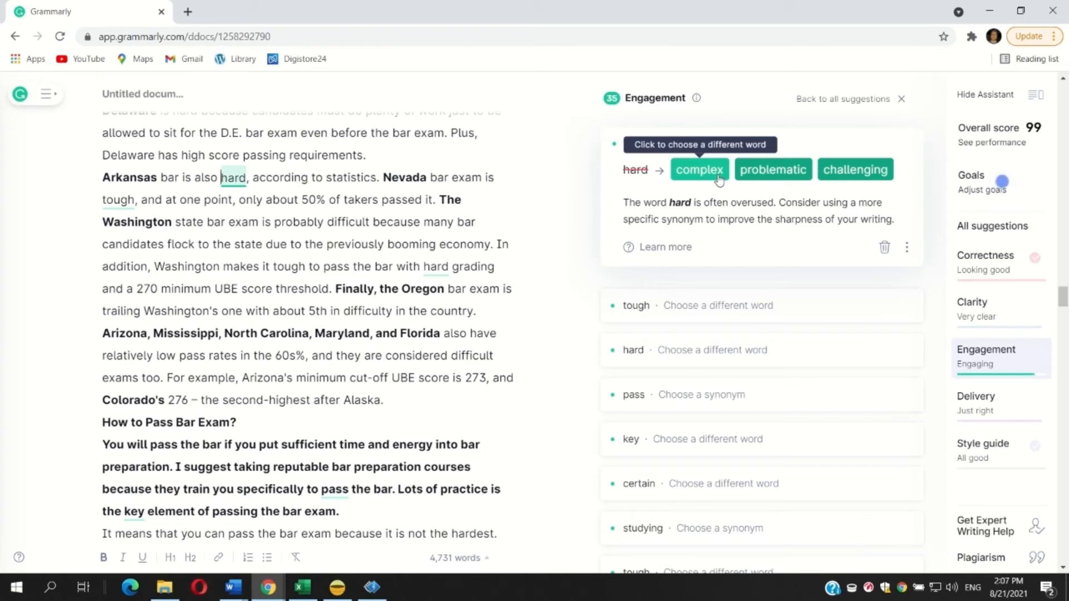
{"action": "left_click", "coordinate": [883, 248]}
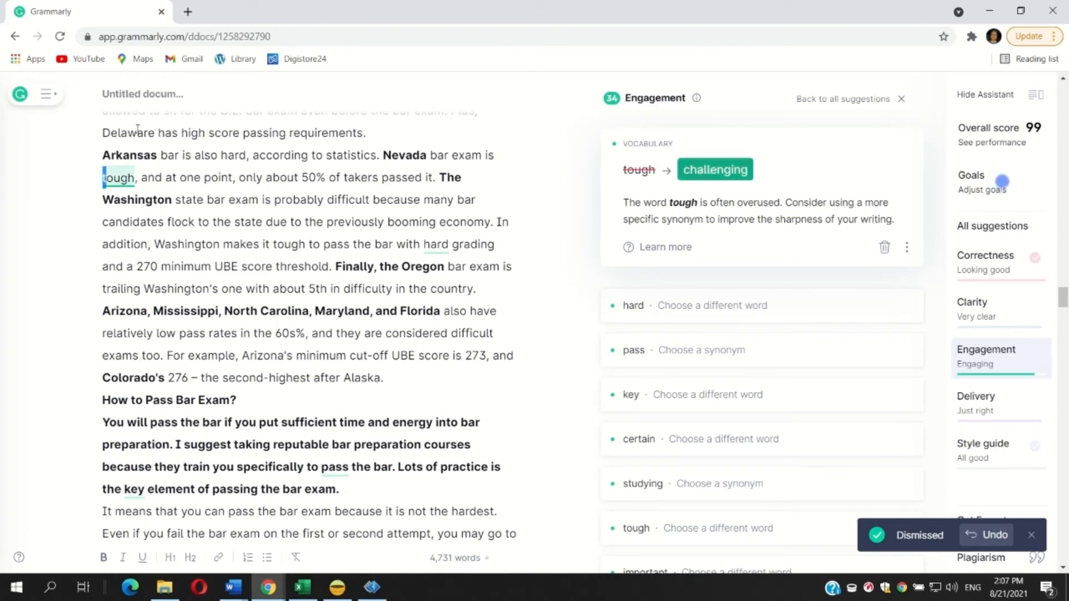
Step: Replace "tough" with "difficult" in the Nevada bar exam sentence and dismiss the synonym suggestion for the new word
{"action": "key", "text": "shift+Right"}
{"action": "key", "text": "shift+Right"}
{"action": "key", "text": "shift+Right"}
{"action": "key", "text": "shift+Left"}
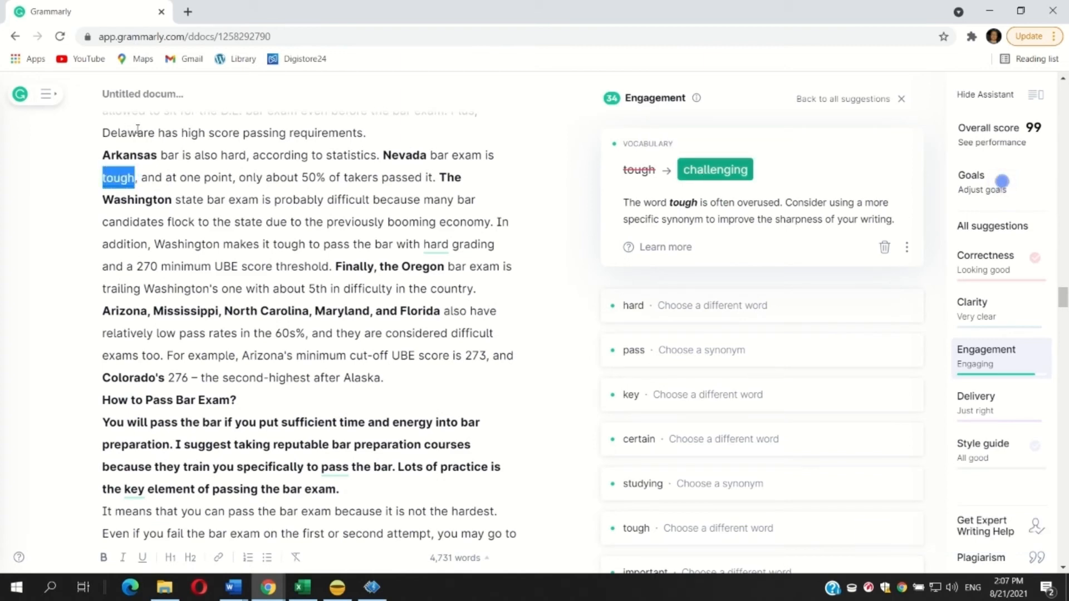
{"action": "type", "text": "difficult"}
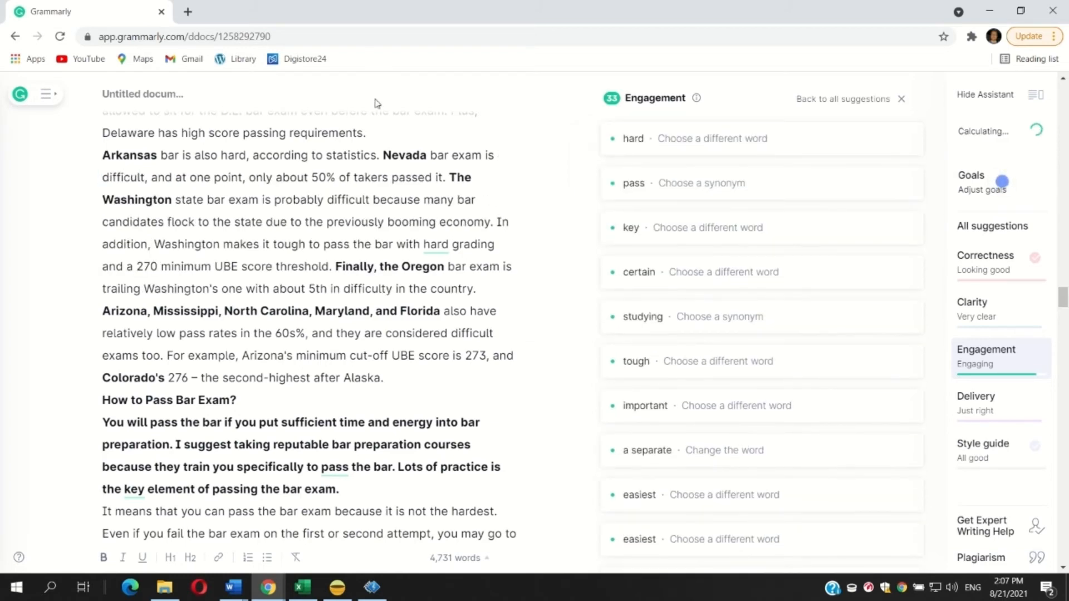
{"action": "left_click", "coordinate": [686, 144]}
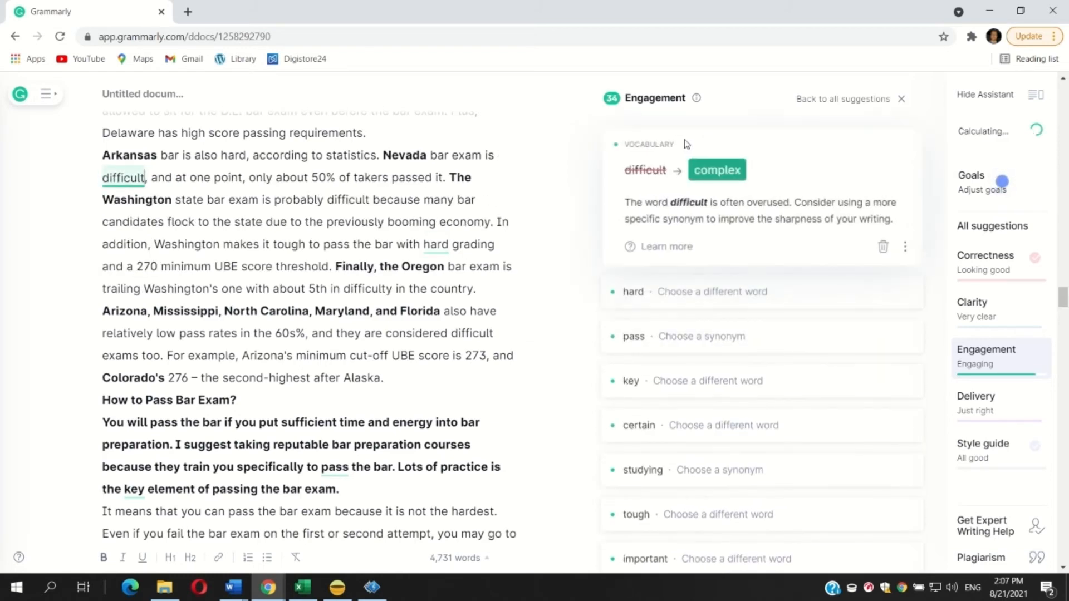
{"action": "left_click", "coordinate": [883, 247]}
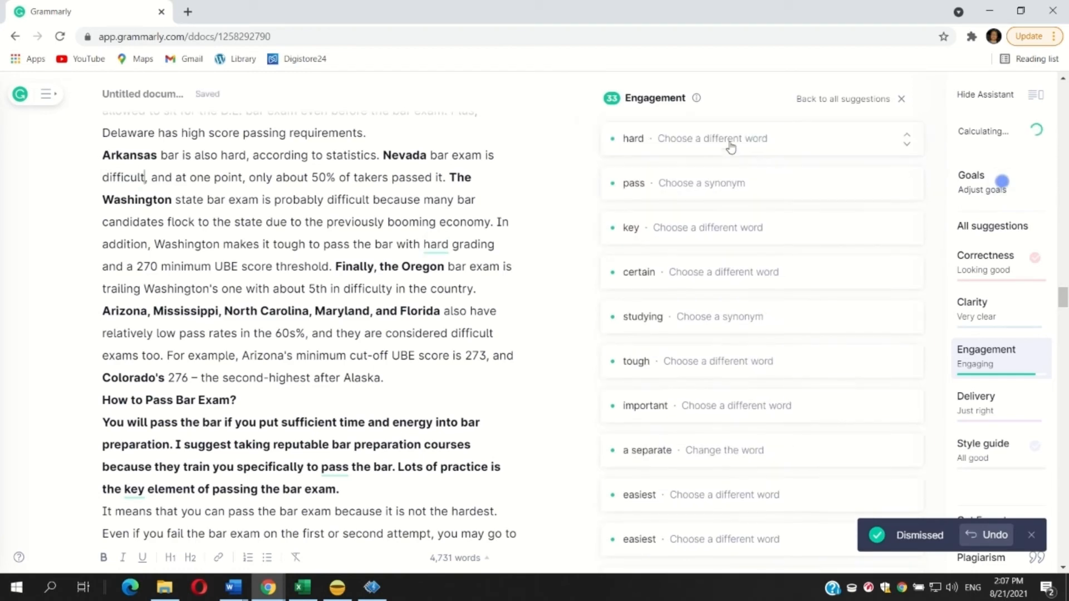
Step: Dismiss the suggestions for "hard" in "hard grading" and "pass" in "train you specifically to pass the bar"
{"action": "left_click", "coordinate": [724, 140]}
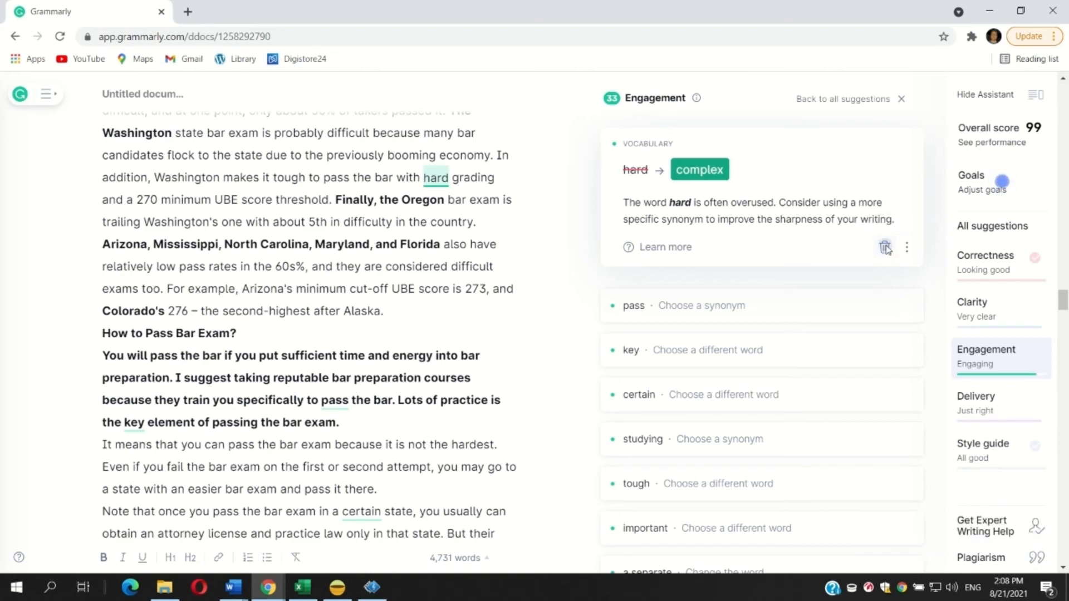
{"action": "left_click", "coordinate": [885, 249]}
{"action": "left_click", "coordinate": [698, 138]}
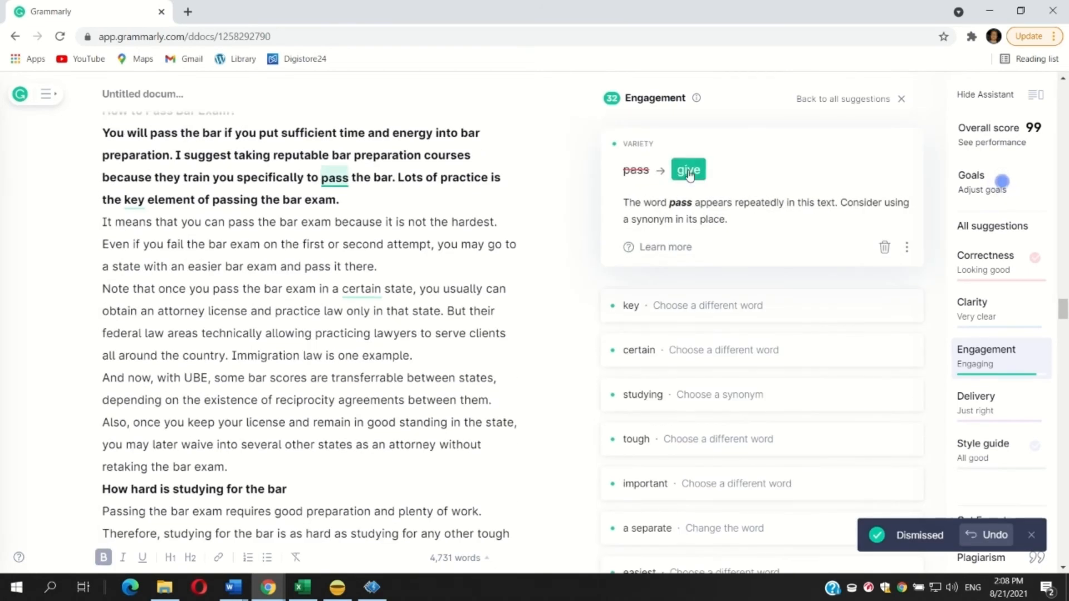
{"action": "left_click", "coordinate": [886, 248]}
Step: Accept "crucial" for "key" element of passing the bar exam and "particular" for "certain" in "pass the bar exam in a certain state"
{"action": "left_click", "coordinate": [652, 146]}
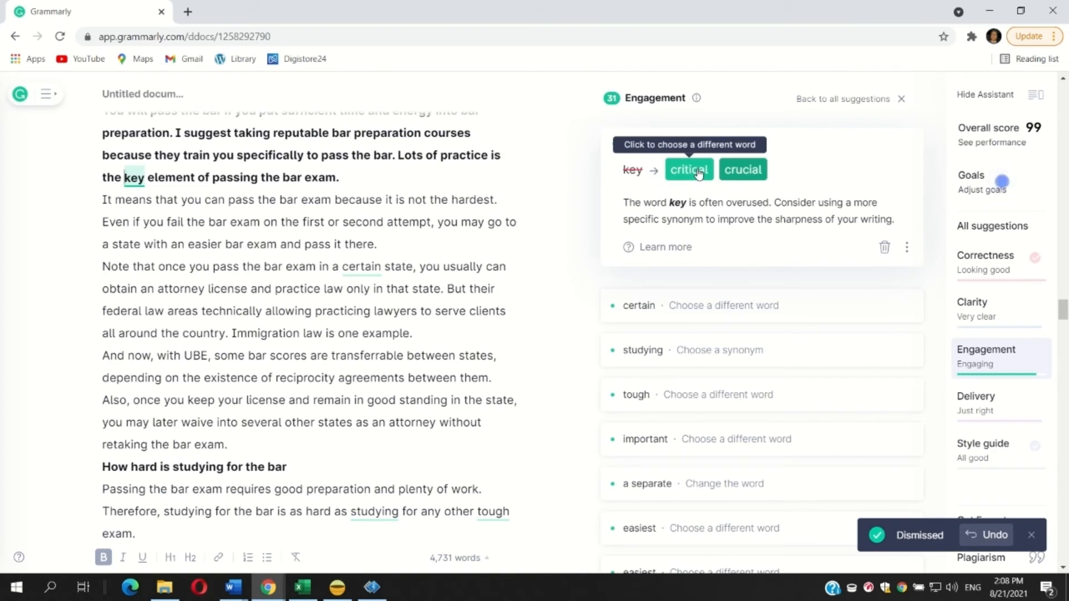
{"action": "left_click", "coordinate": [743, 170]}
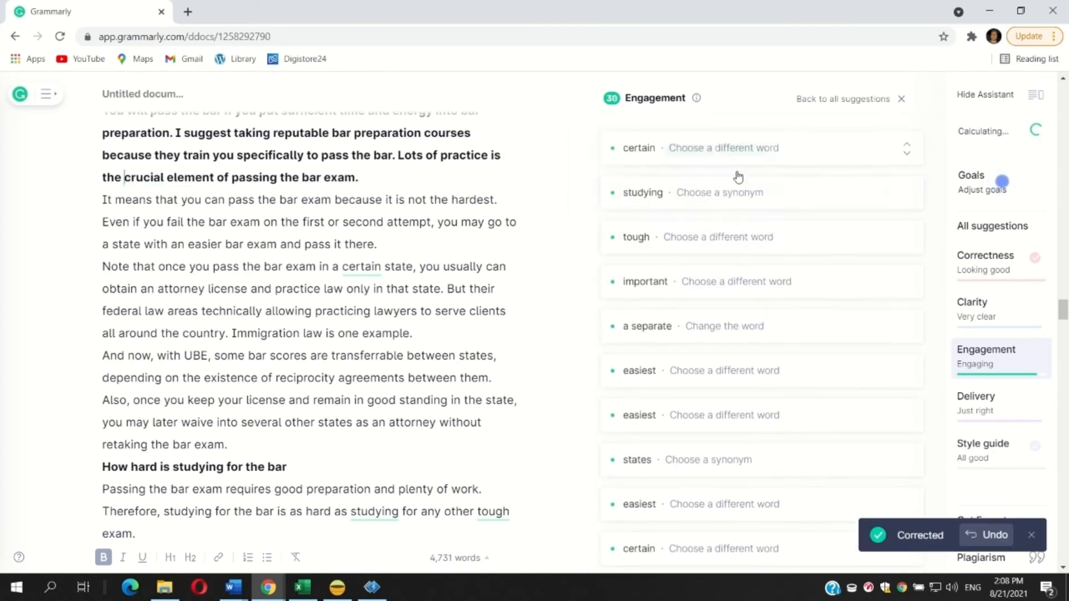
{"action": "left_click", "coordinate": [681, 137]}
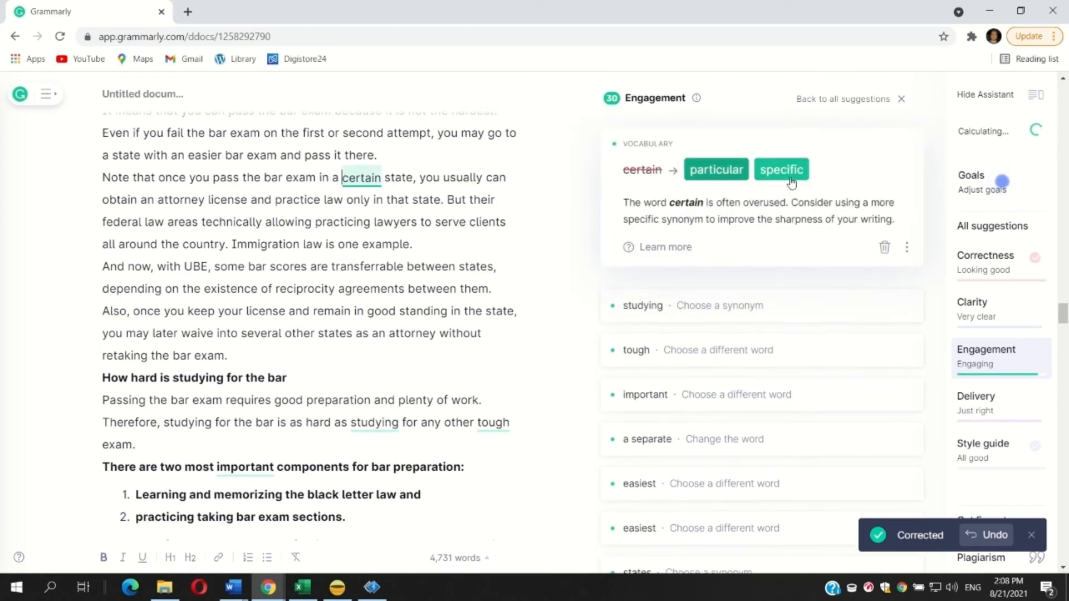
{"action": "left_click", "coordinate": [718, 172]}
Step: Dismiss the synonym suggestion for "studying" and accept "challenging" for "tough" in "as hard as studying for any other tough exam"
{"action": "left_click", "coordinate": [668, 145]}
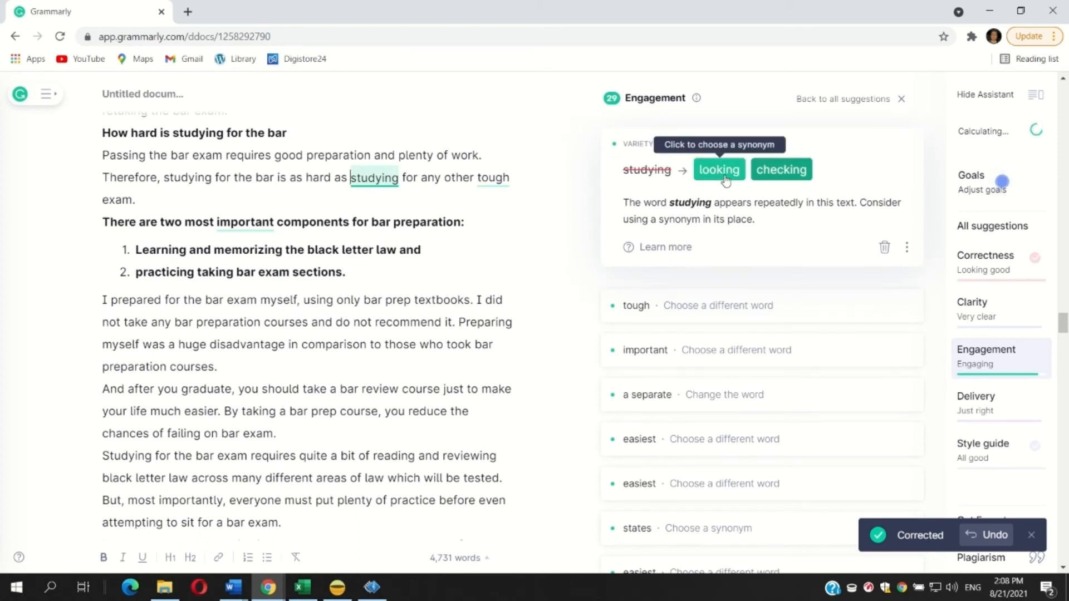
{"action": "left_click", "coordinate": [885, 247]}
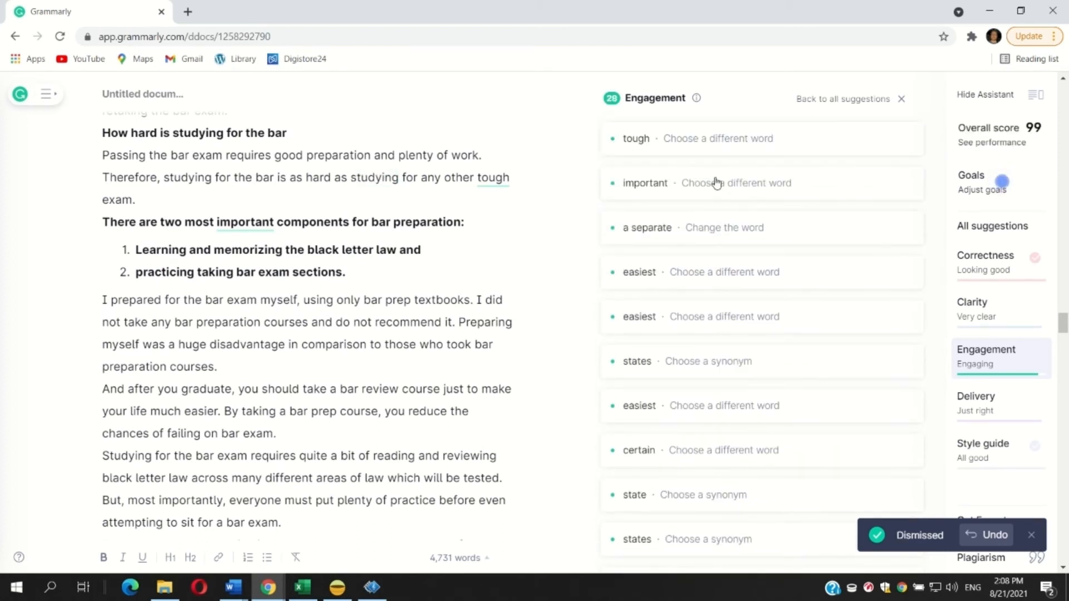
{"action": "left_click", "coordinate": [671, 143]}
{"action": "left_click", "coordinate": [716, 170]}
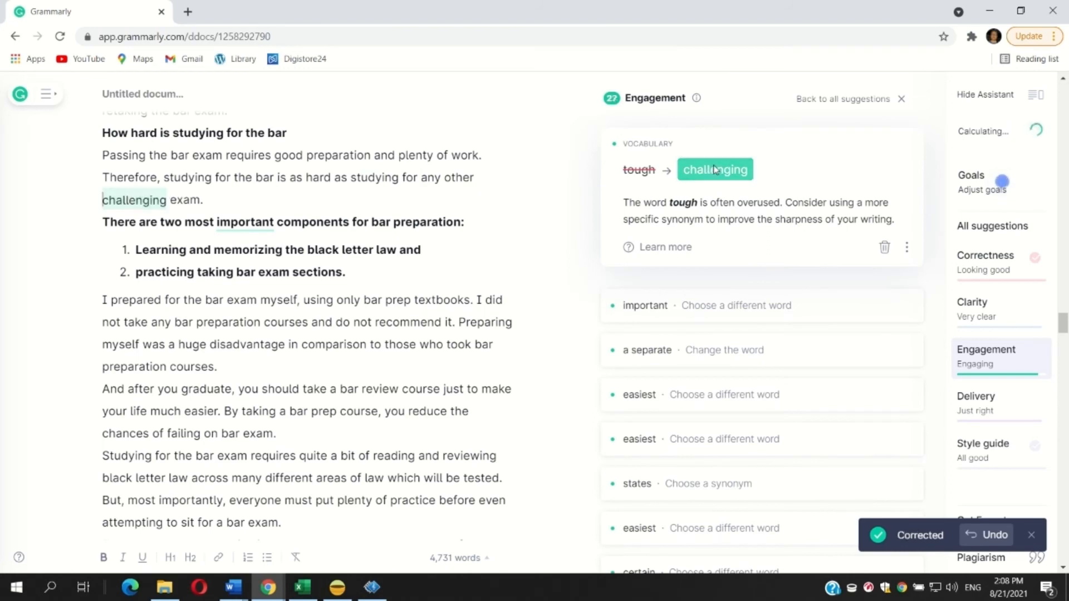
Step: Accept "essential" for "important" components for bar preparation and "a different" for "a separate" skill
{"action": "left_click", "coordinate": [679, 140]}
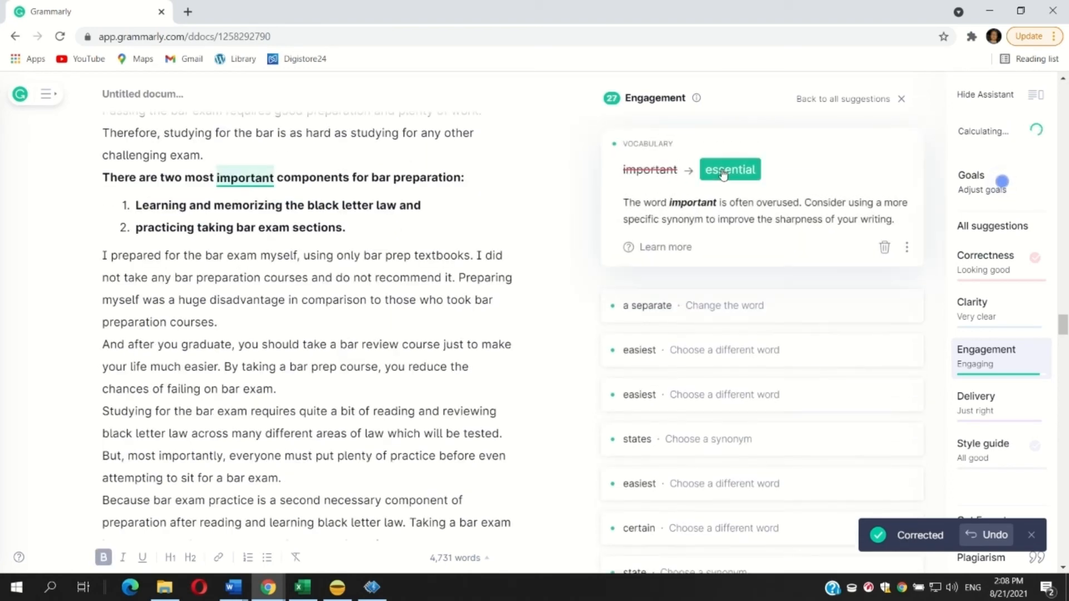
{"action": "left_click", "coordinate": [723, 170]}
{"action": "left_click", "coordinate": [687, 141]}
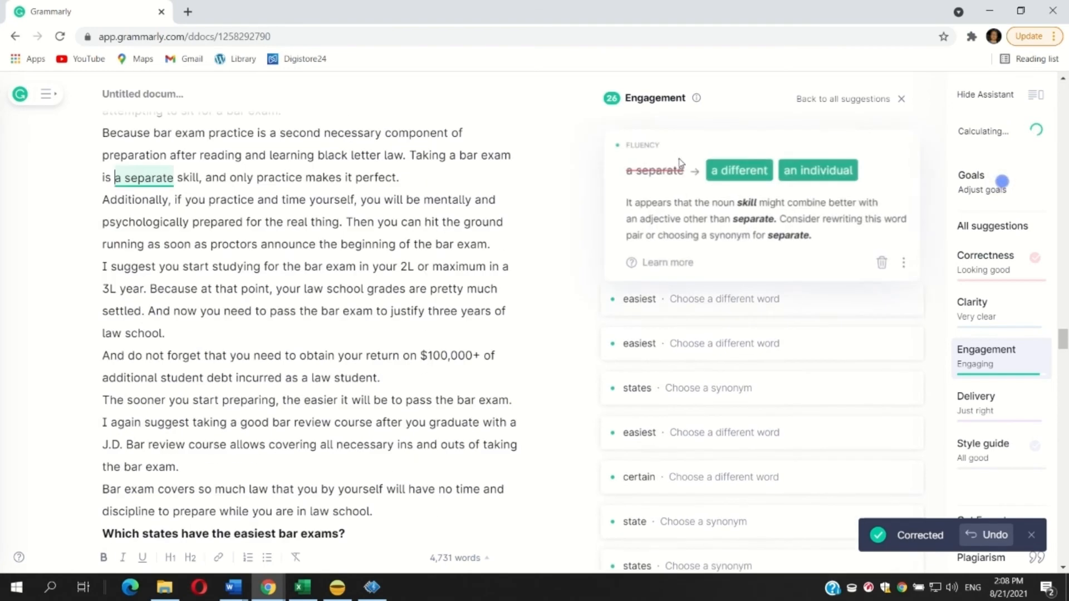
{"action": "left_click", "coordinate": [726, 176]}
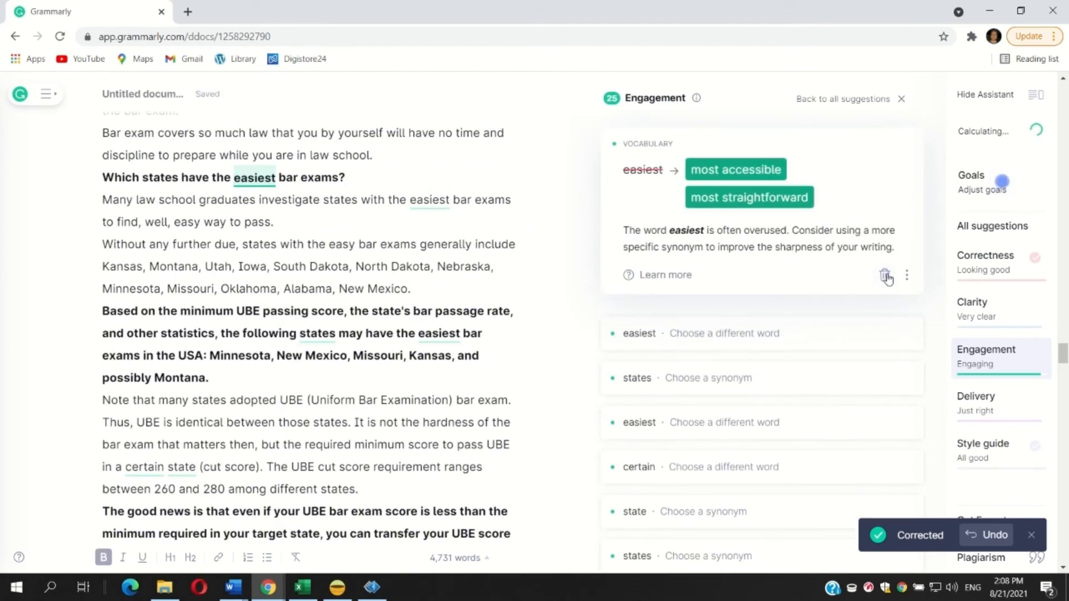
Step: Dismiss the suggestions for "easiest" bar exams in the heading and next sentence and for "following states", and accept "particular" for "certain" state (cut score)
{"action": "left_click", "coordinate": [886, 276]}
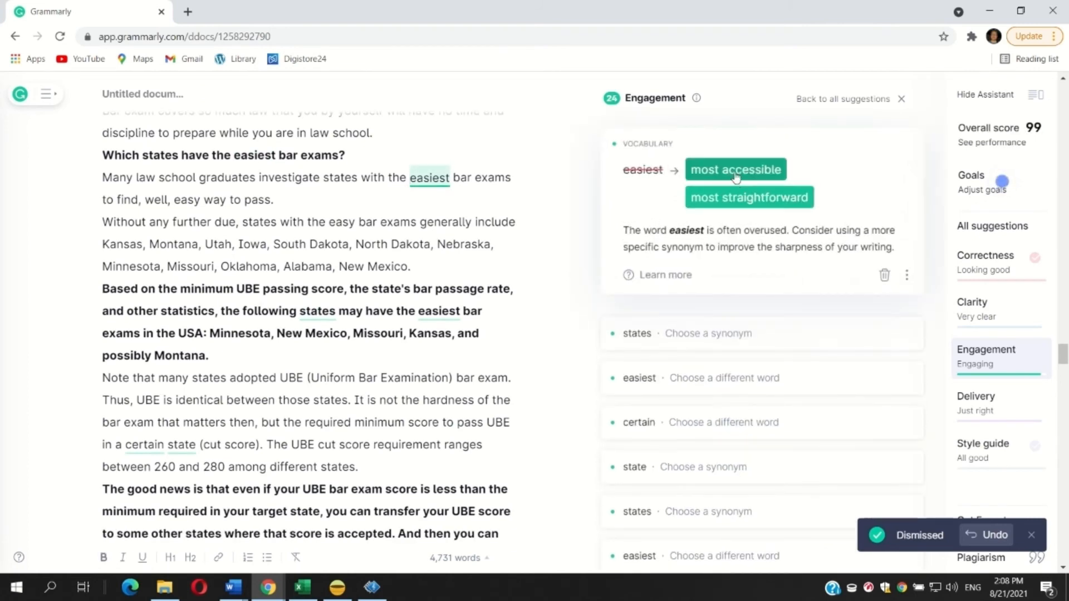
{"action": "left_click", "coordinate": [884, 275]}
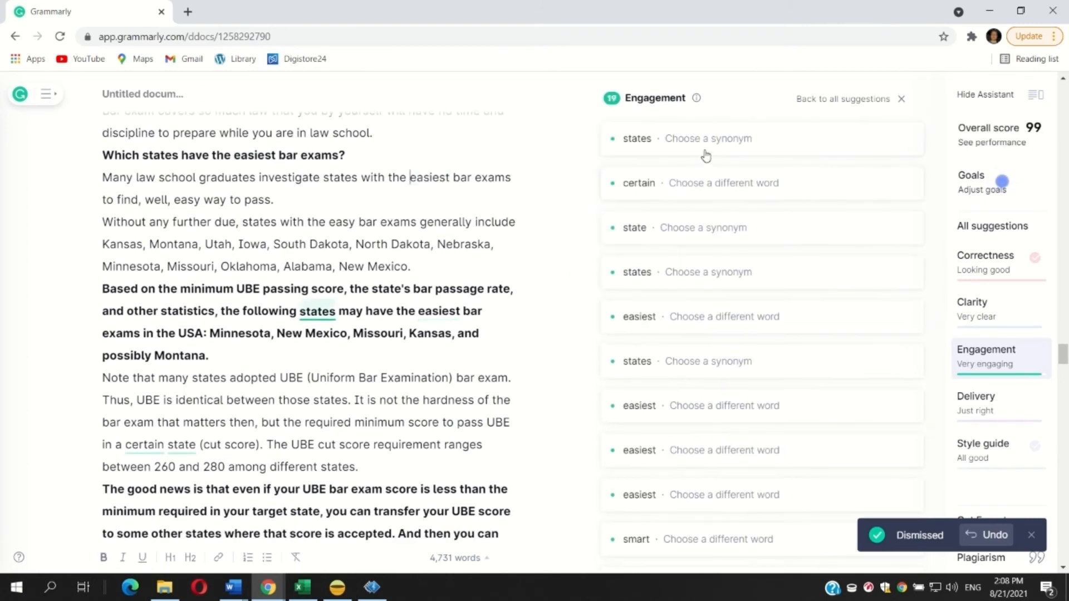
{"action": "left_click", "coordinate": [696, 146]}
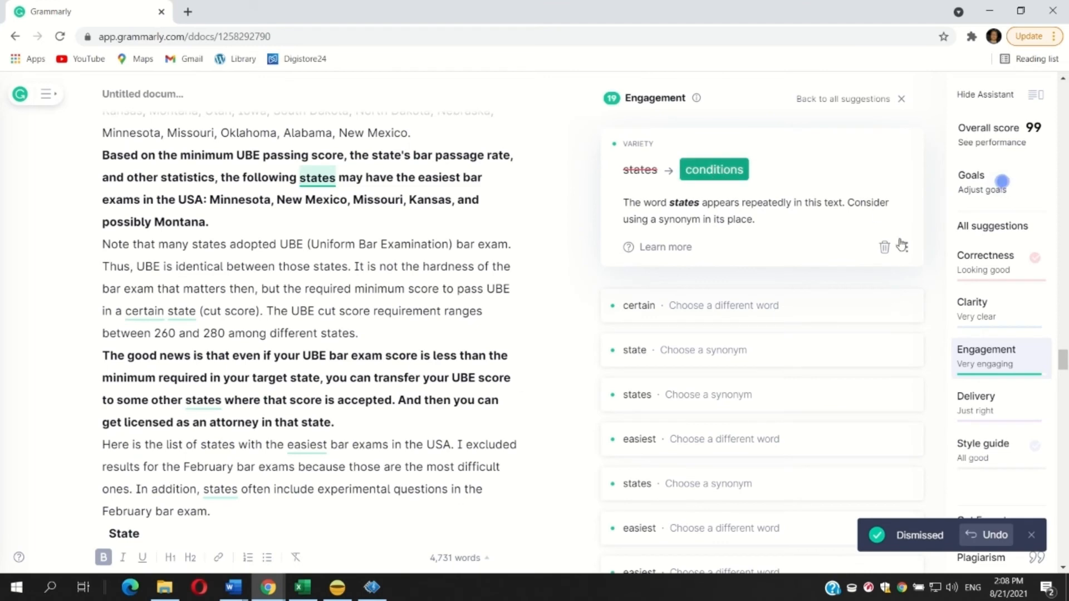
{"action": "left_click", "coordinate": [886, 248]}
{"action": "left_click", "coordinate": [640, 139]}
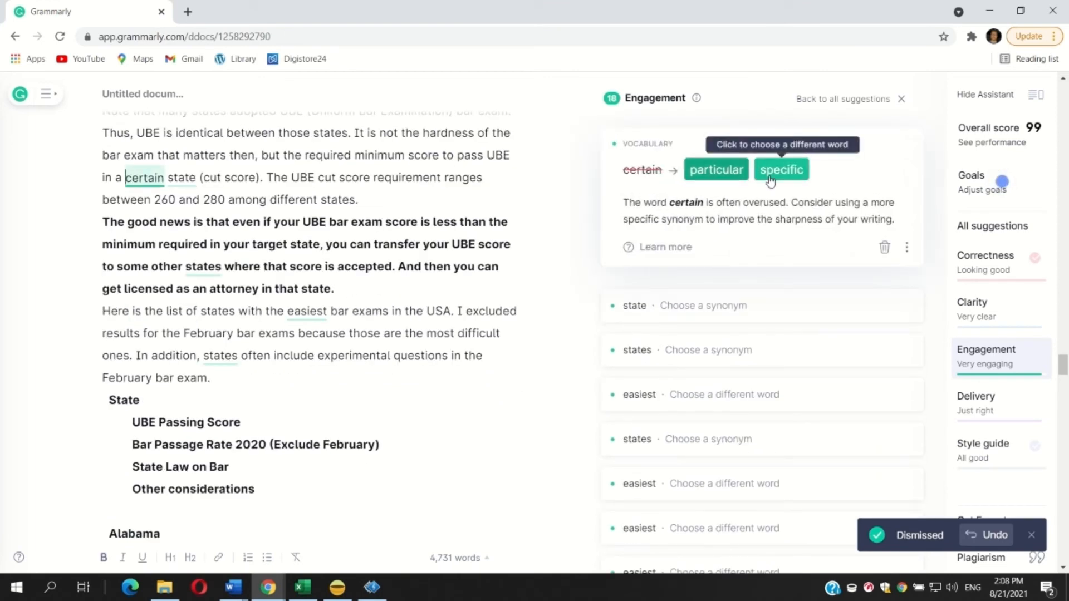
{"action": "left_click", "coordinate": [733, 173]}
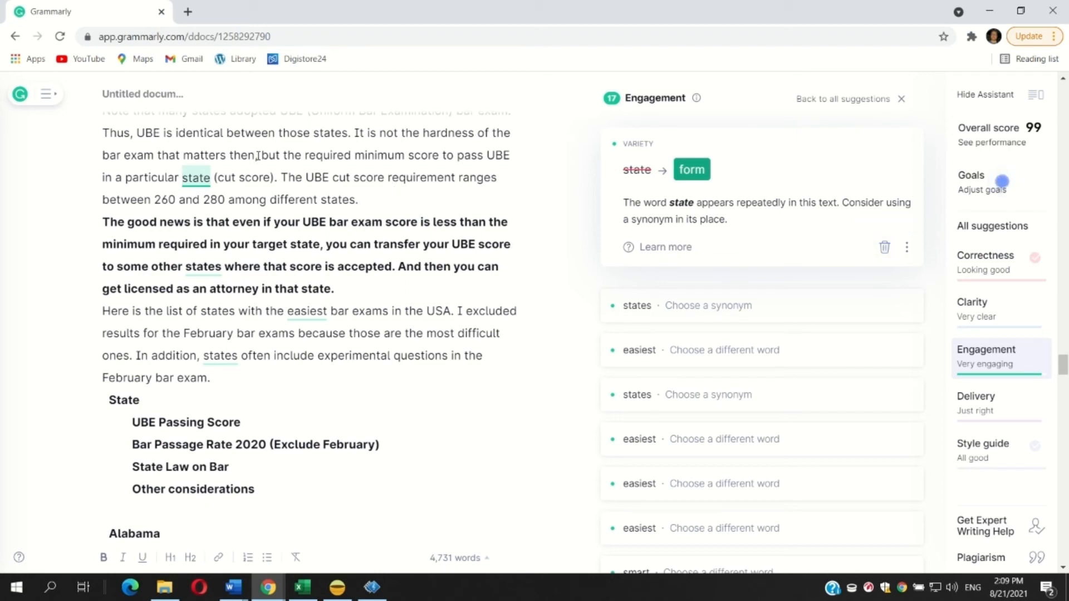
Step: Replace "then" with a comma after "It is not the hardness of the bar exam that matters"
{"action": "key", "text": "BackSpace"}
{"action": "key", "text": "BackSpace"}
{"action": "key", "text": "BackSpace"}
{"action": "key", "text": "BackSpace"}
{"action": "key", "text": "BackSpace"}
{"action": "type", "text": ","}
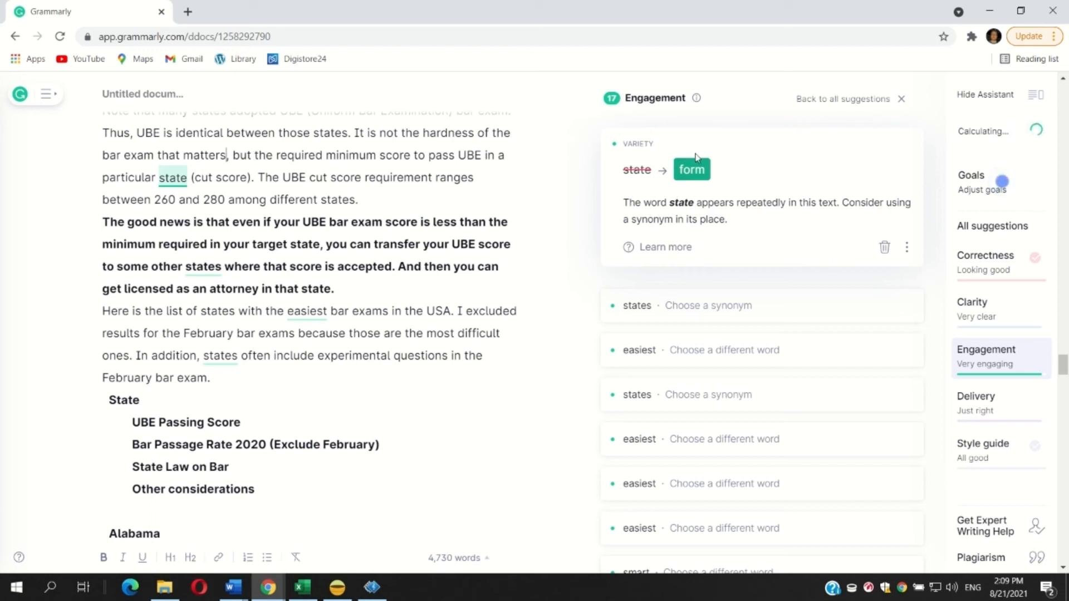
Step: Dismiss the synonym suggestions for "state" in "particular state (cut score)" and for "states" in "some other states where that score is accepted"
{"action": "triple_click", "coordinate": [425, 132]}
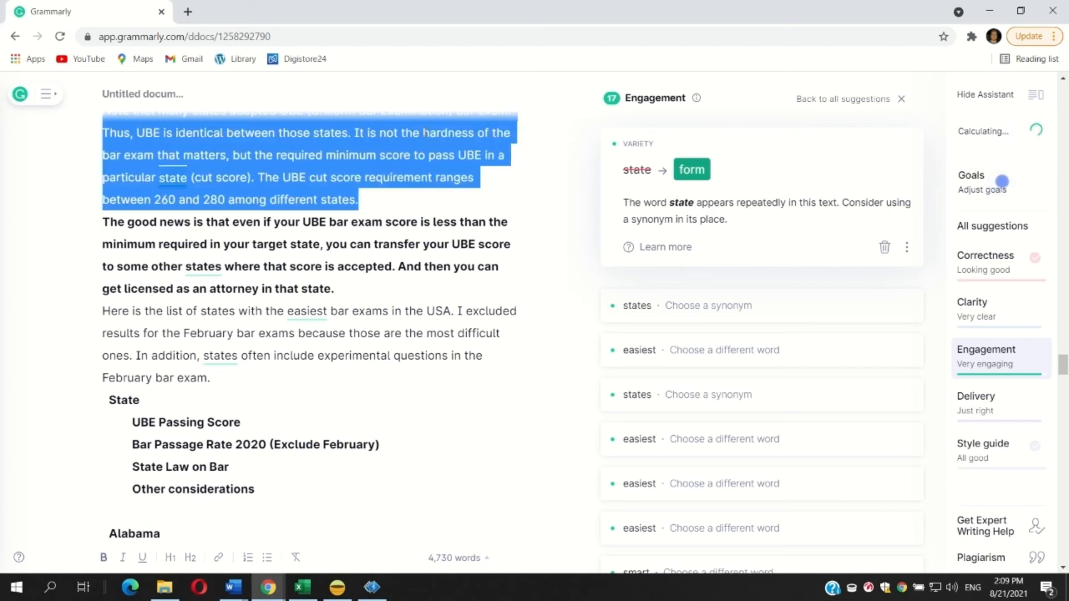
{"action": "left_click", "coordinate": [423, 133]}
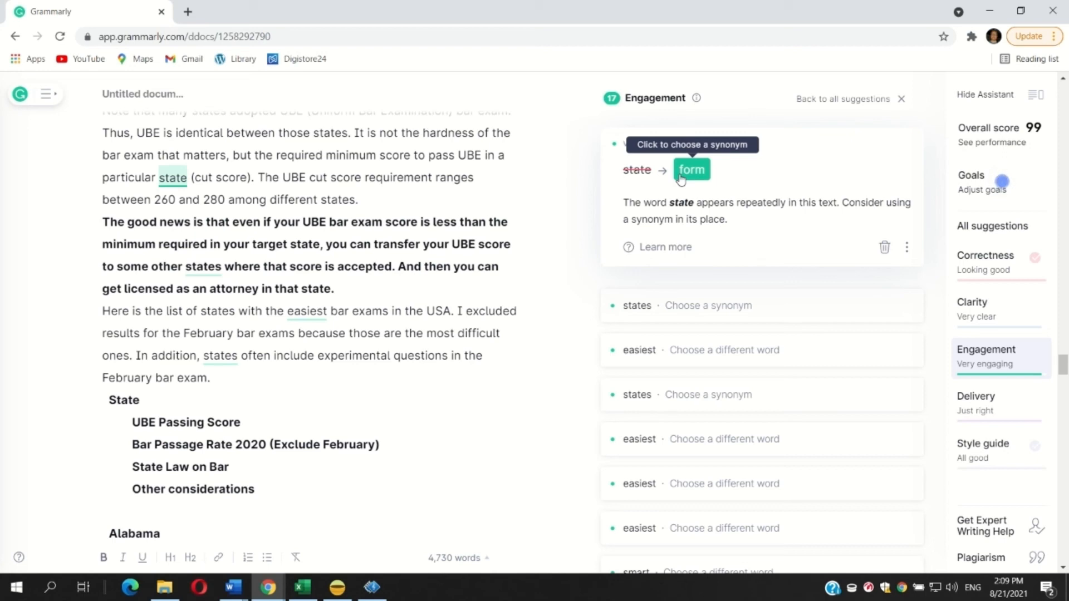
{"action": "left_click", "coordinate": [885, 248]}
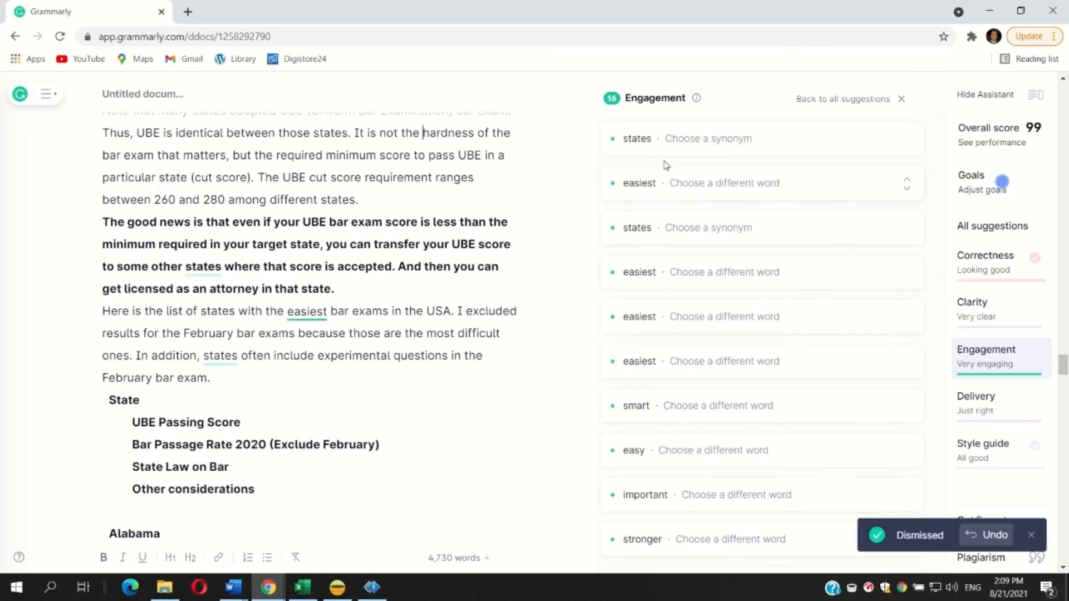
{"action": "left_click", "coordinate": [639, 138]}
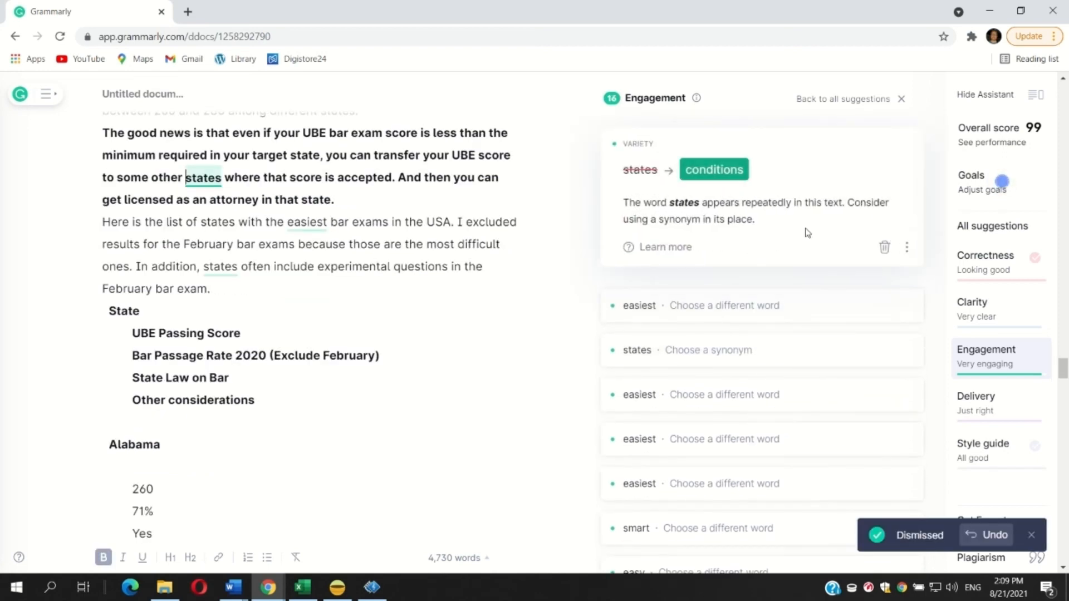
{"action": "left_click", "coordinate": [884, 248]}
Step: Dismiss the suggestions for "easiest" in "list of states with the easiest bar exams" and for "states" in "states often include experimental questions"
{"action": "left_click", "coordinate": [650, 138]}
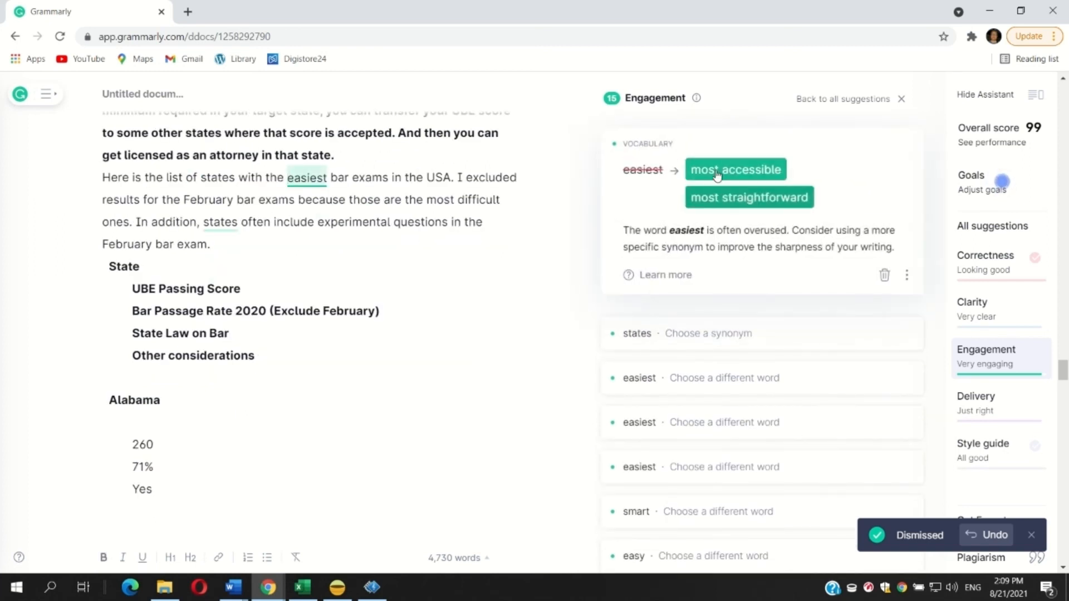
{"action": "left_click", "coordinate": [884, 276]}
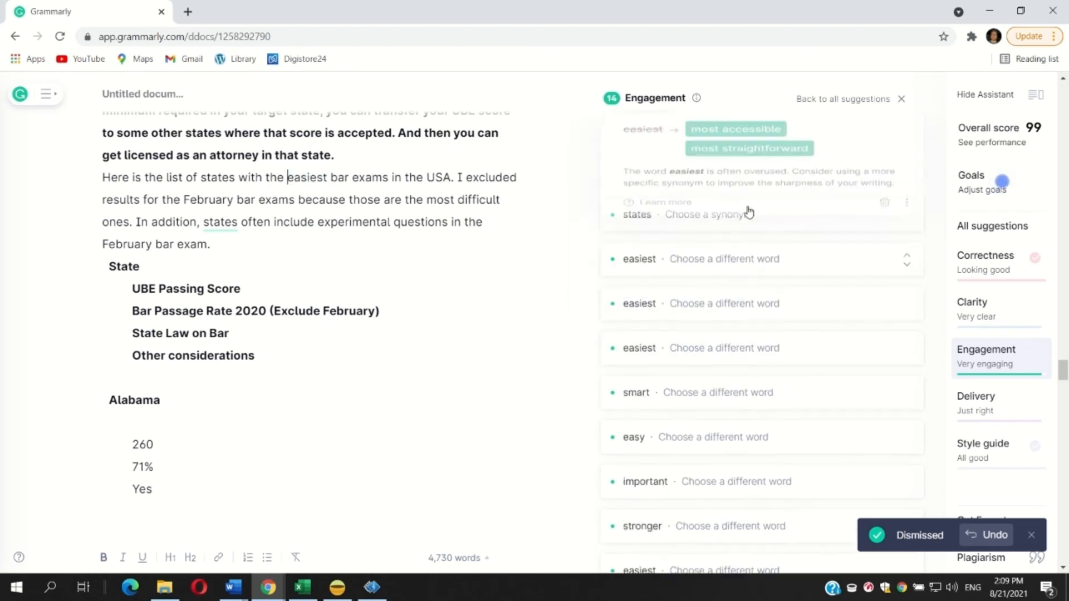
{"action": "left_click", "coordinate": [671, 143]}
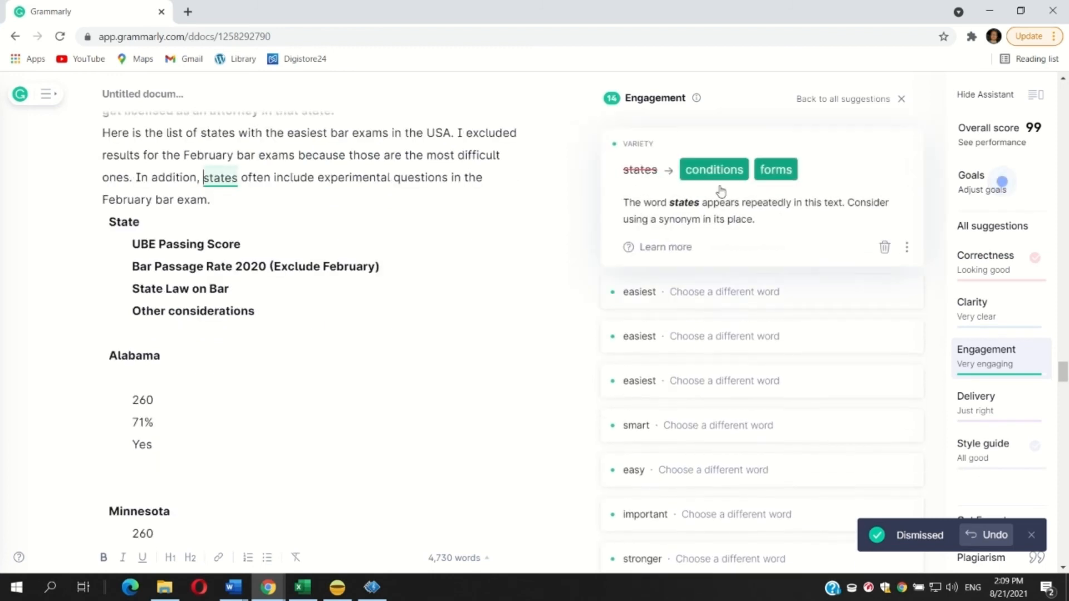
{"action": "left_click", "coordinate": [885, 247]}
Step: Dismiss the suggestions for "easiest" in the "these states administer", "shortlist of states" and "New York bar is not easiest" sentences
{"action": "left_click", "coordinate": [670, 141]}
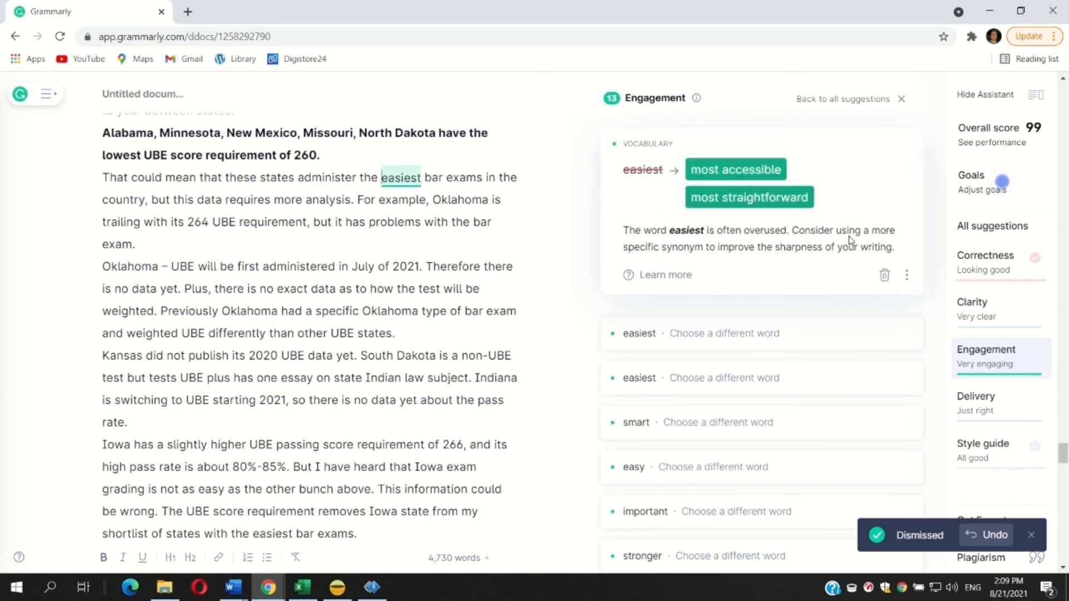
{"action": "left_click", "coordinate": [884, 274]}
{"action": "left_click", "coordinate": [676, 143]}
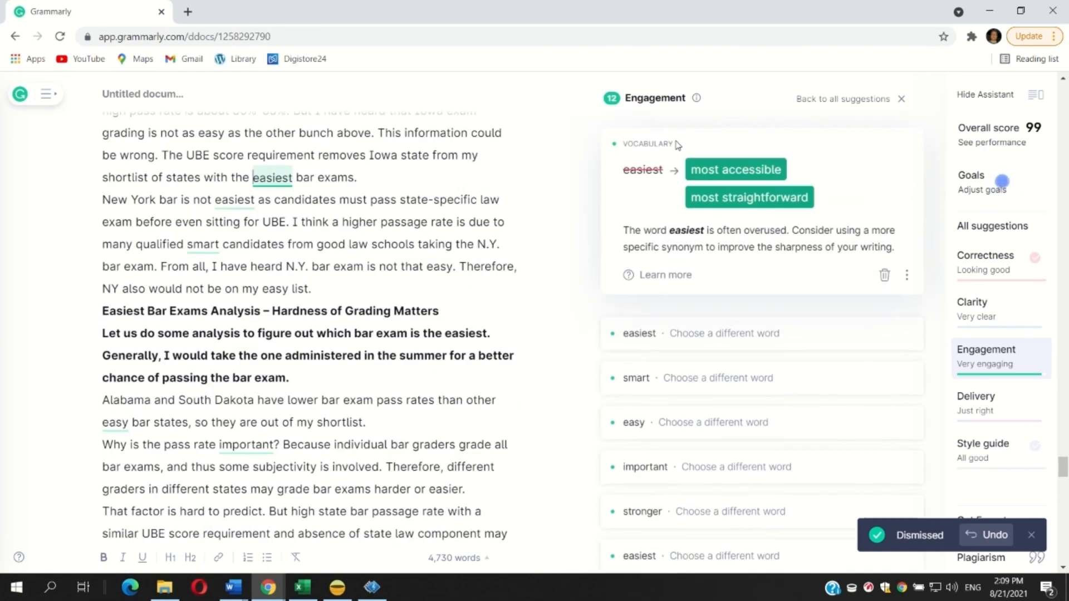
{"action": "left_click", "coordinate": [884, 275]}
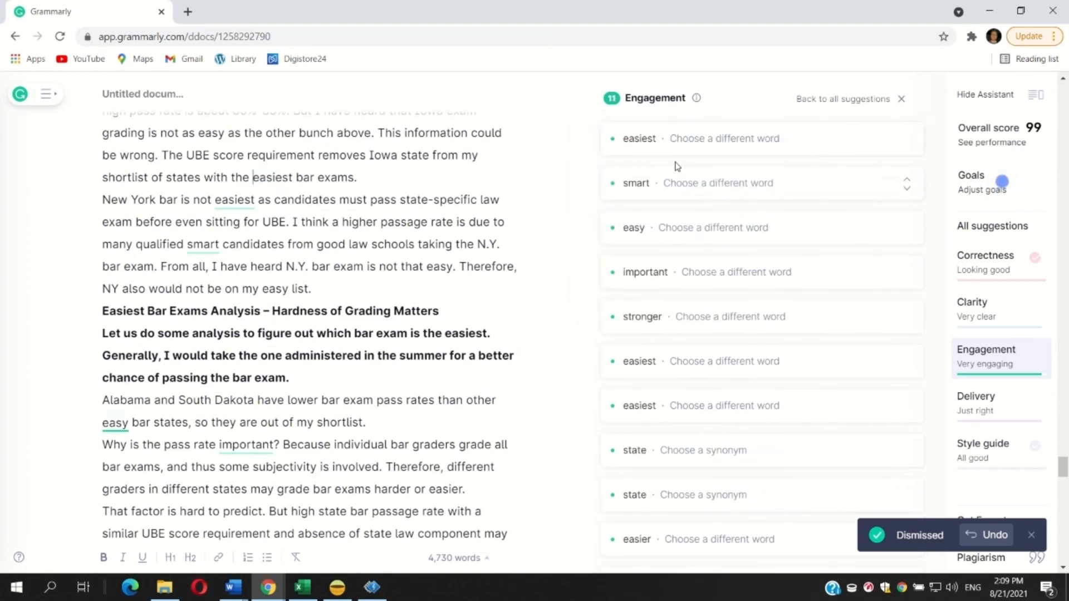
{"action": "left_click", "coordinate": [657, 142]}
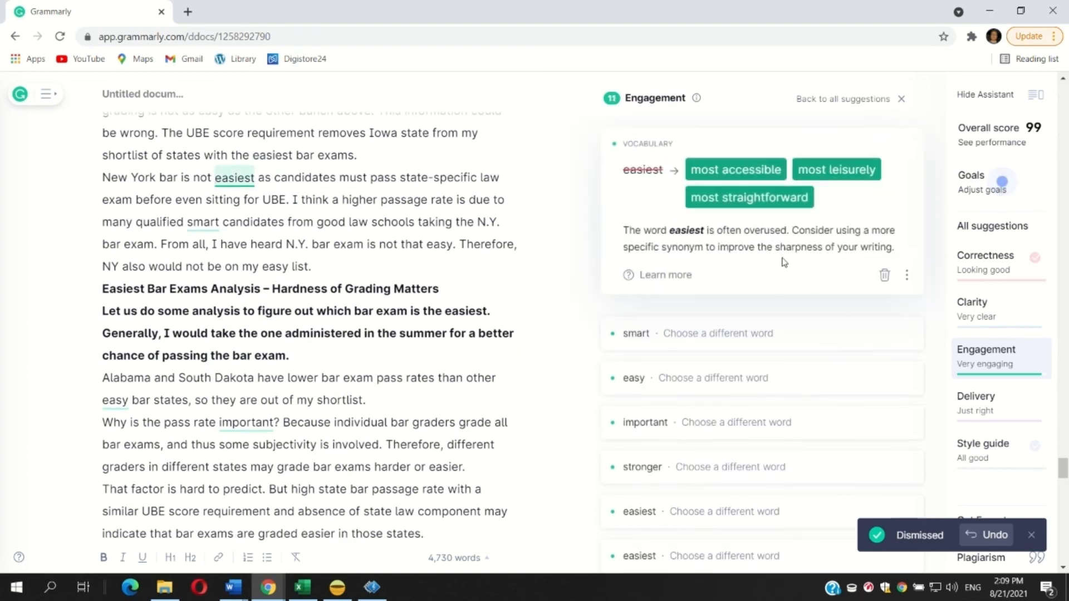
{"action": "left_click", "coordinate": [884, 274]}
Step: Accept "competent" for "smart" candidates and dismiss the suggestion for "easy" bar states
{"action": "left_click", "coordinate": [652, 141]}
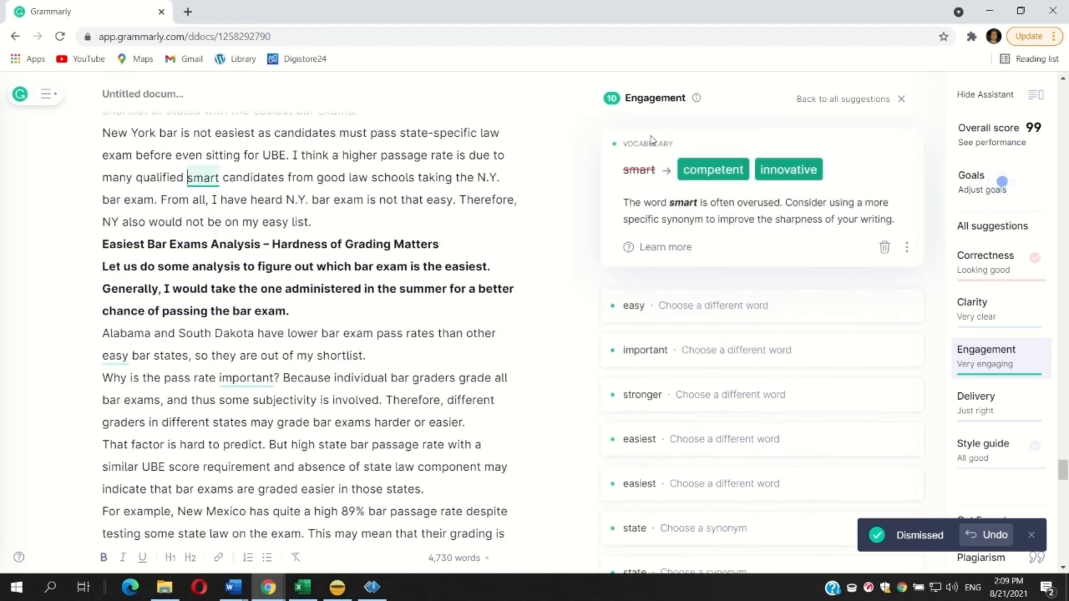
{"action": "left_click", "coordinate": [727, 175]}
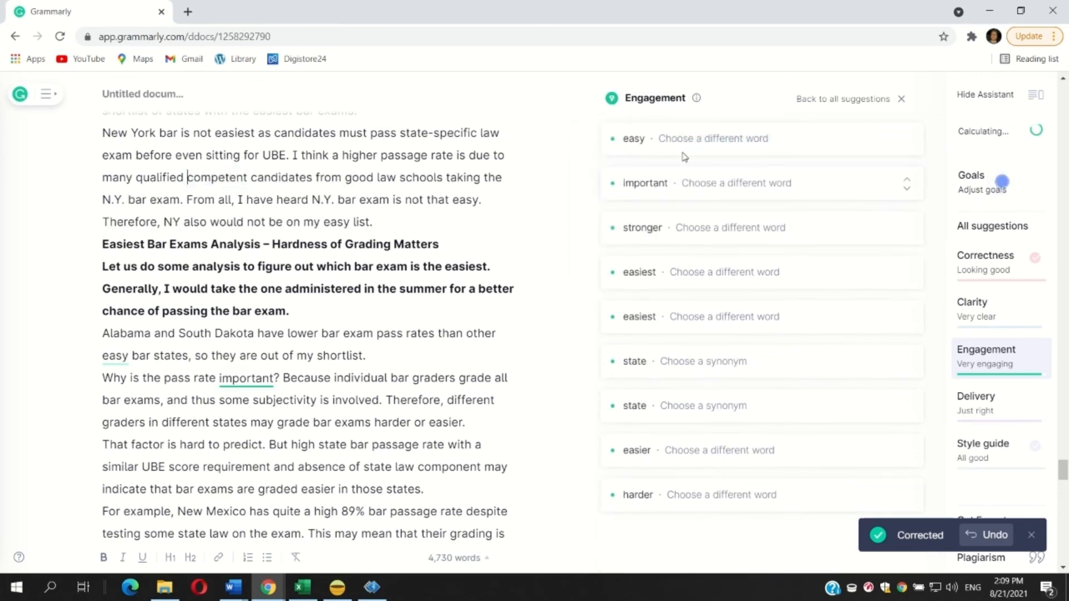
{"action": "left_click", "coordinate": [660, 140]}
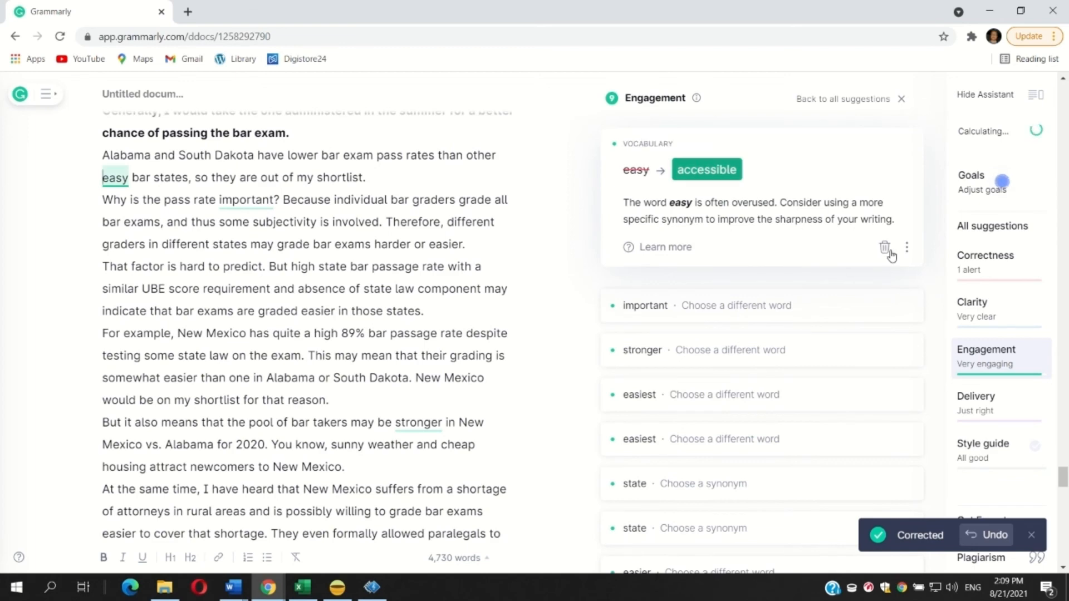
{"action": "left_click", "coordinate": [884, 247]}
Step: Accept "significant" for "important" in "Why is the pass rate important?" and dismiss the suggestion for "stronger" in the New Mexico paragraph
{"action": "left_click", "coordinate": [672, 148]}
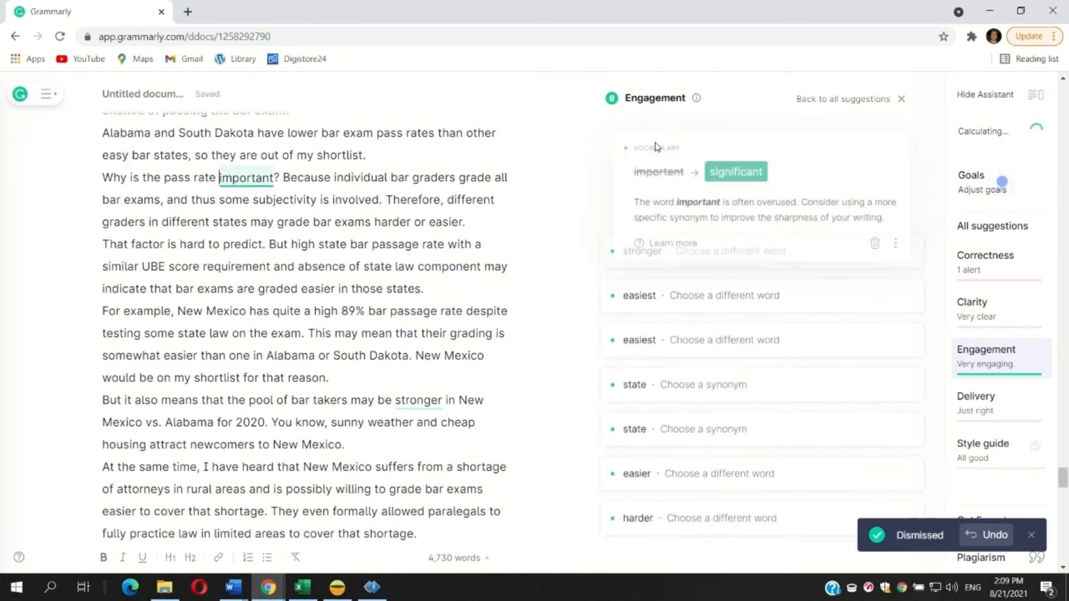
{"action": "left_click", "coordinate": [727, 169]}
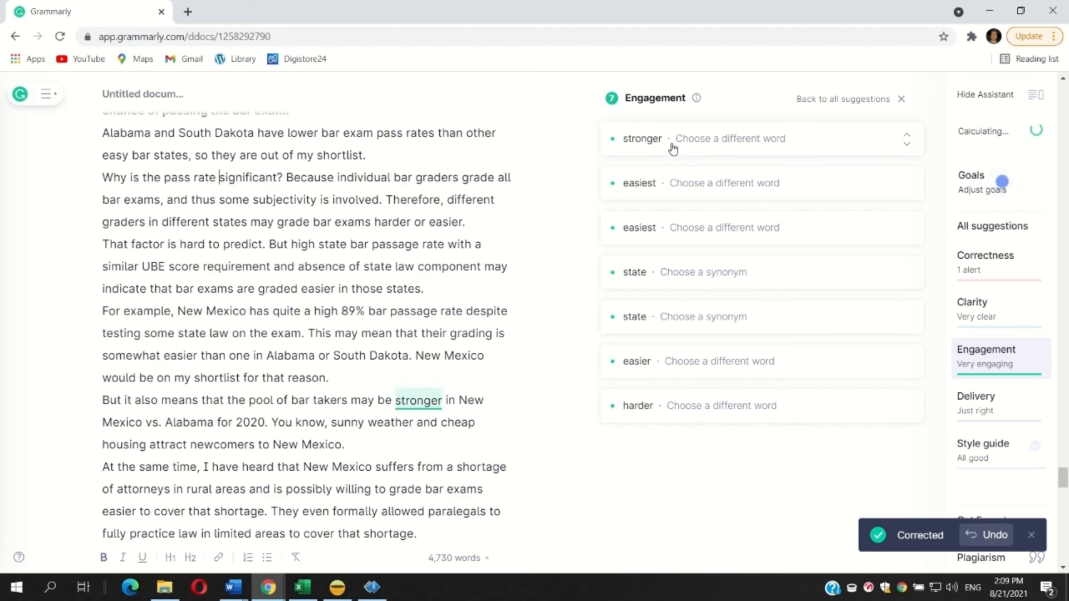
{"action": "left_click", "coordinate": [674, 148]}
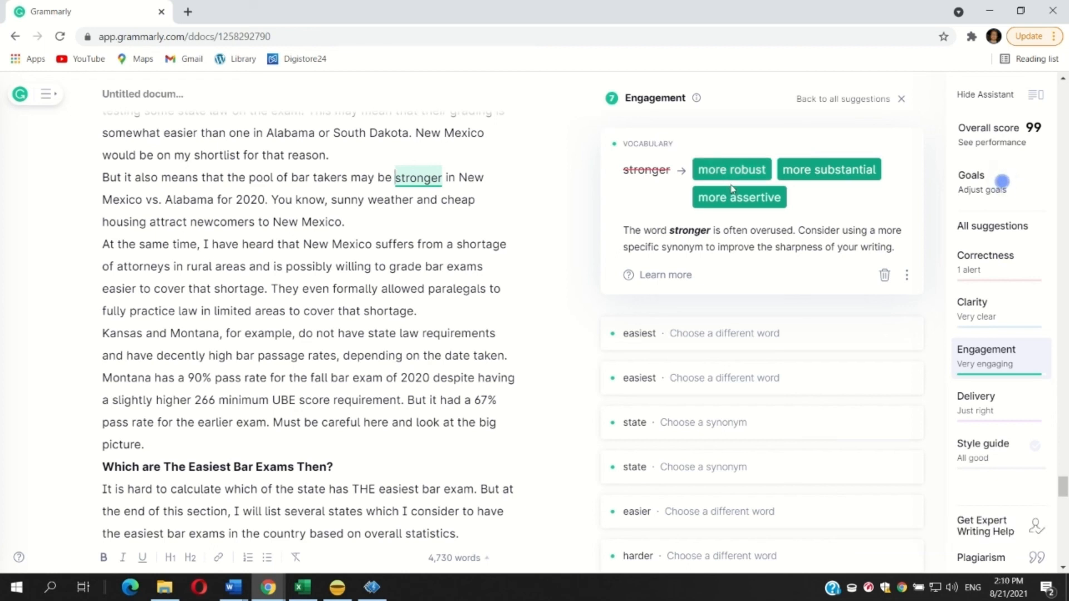
{"action": "left_click", "coordinate": [885, 275]}
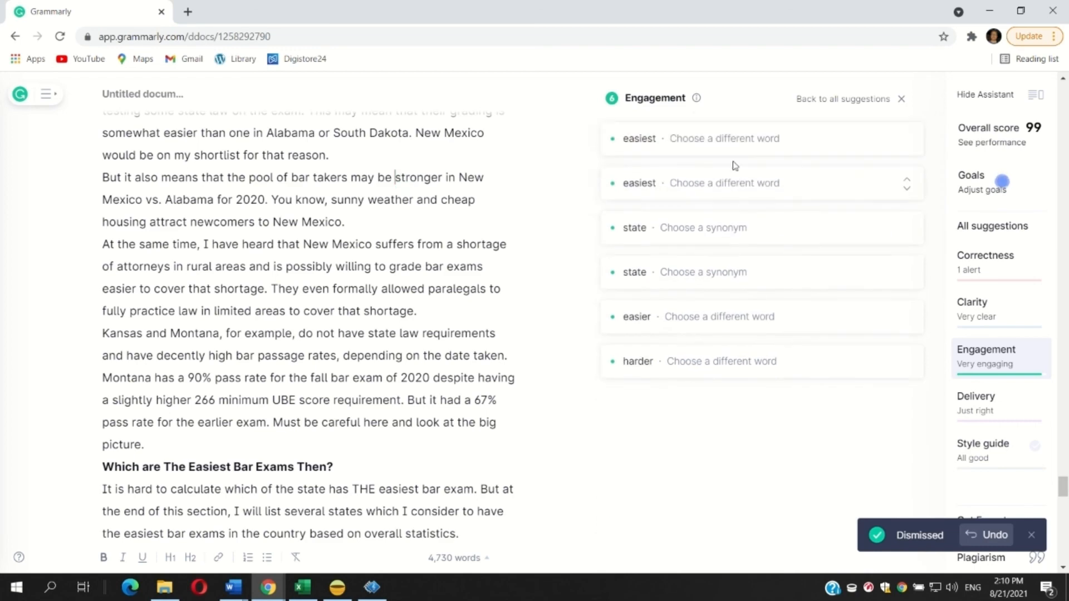
Step: Dismiss the suggestions for "easiest" in the lower score requirements and ranking sentences, and for "state" in "When choosing a state"
{"action": "left_click", "coordinate": [701, 140]}
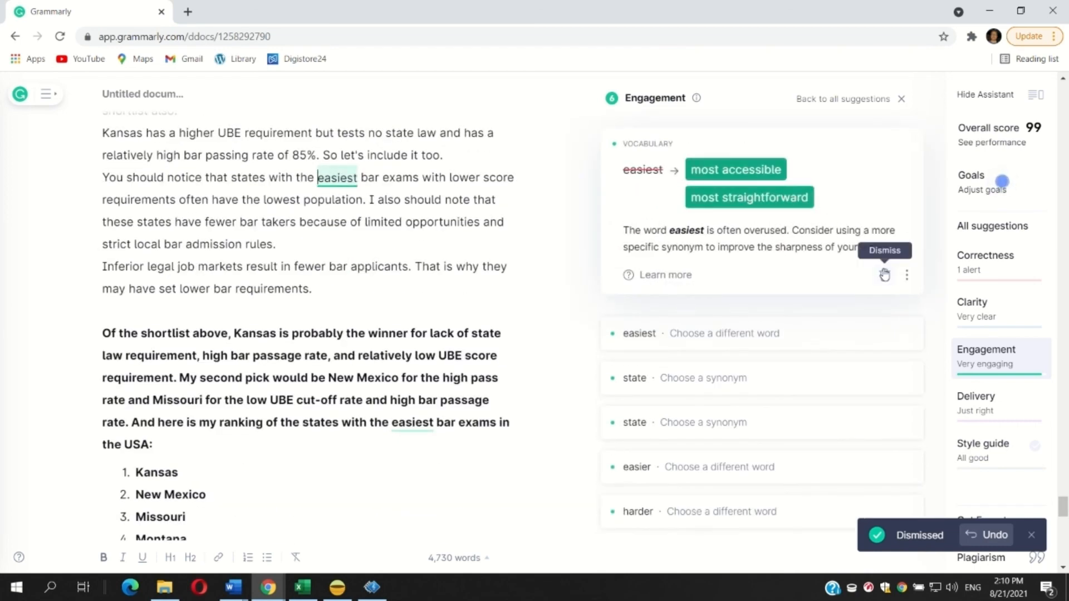
{"action": "left_click", "coordinate": [883, 273]}
{"action": "left_click", "coordinate": [700, 140]}
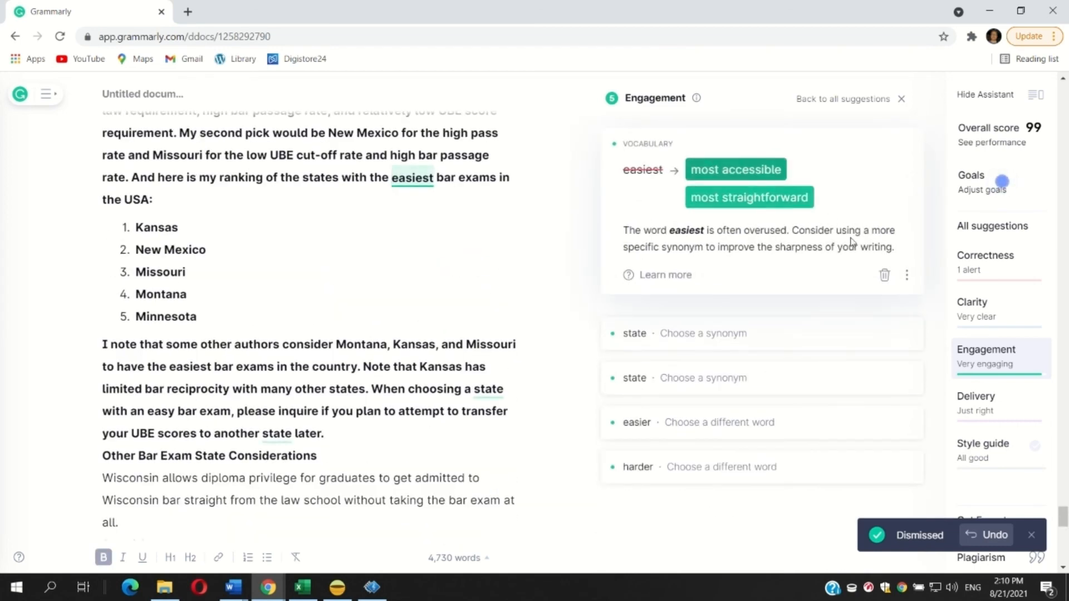
{"action": "left_click", "coordinate": [884, 275]}
{"action": "left_click", "coordinate": [674, 135]}
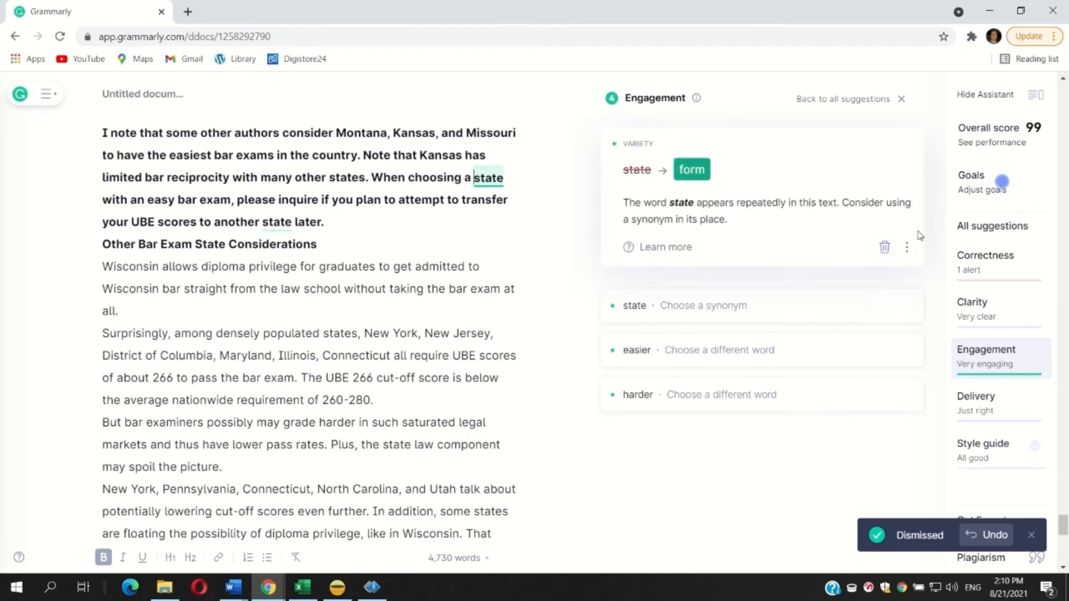
{"action": "left_click", "coordinate": [889, 248]}
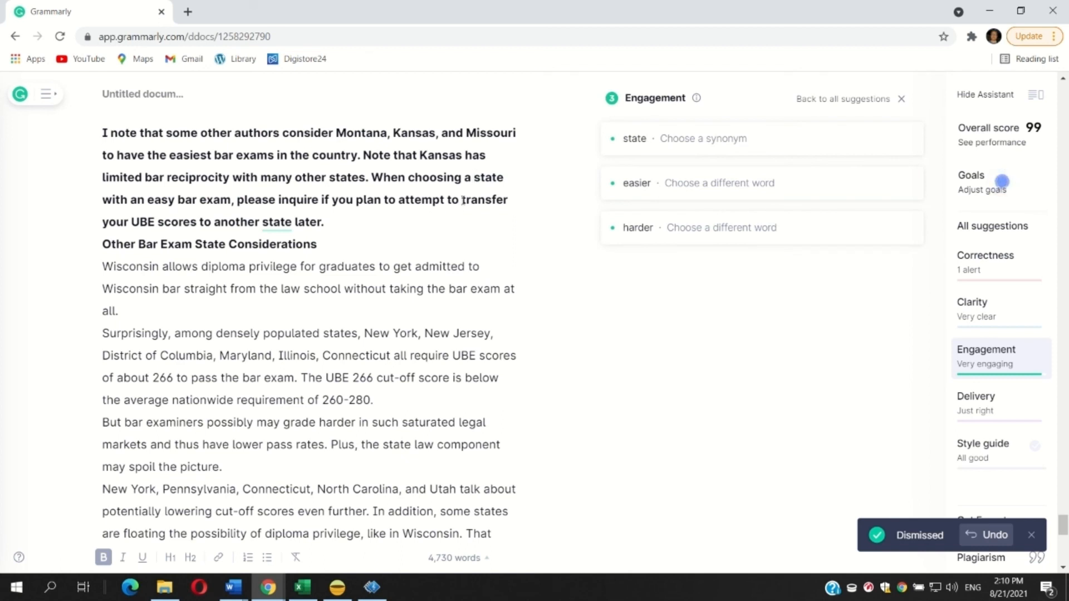
Step: Move "later" from the end of the UBE score transfer sentence to before "transfer your UBE scores"
{"action": "left_click", "coordinate": [463, 201]}
{"action": "type", "text": "later"}
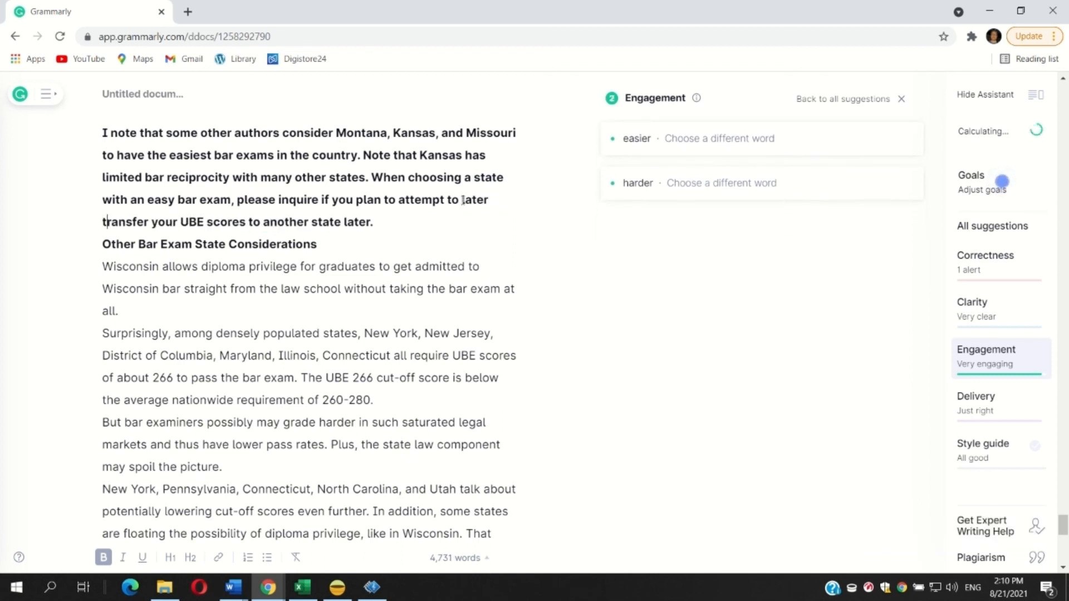
{"action": "key", "text": "Right"}
{"action": "key", "text": "Right"}
{"action": "key", "text": "Right"}
{"action": "key", "text": "Right"}
{"action": "key", "text": "Right"}
{"action": "key", "text": "Right"}
{"action": "key", "text": "shift+Right"}
{"action": "key", "text": "shift+Right"}
{"action": "key", "text": "shift+Right"}
{"action": "key", "text": "shift+Right"}
{"action": "key", "text": "shift+Right"}
{"action": "key", "text": "shift+Right"}
{"action": "key", "text": "BackSpace"}
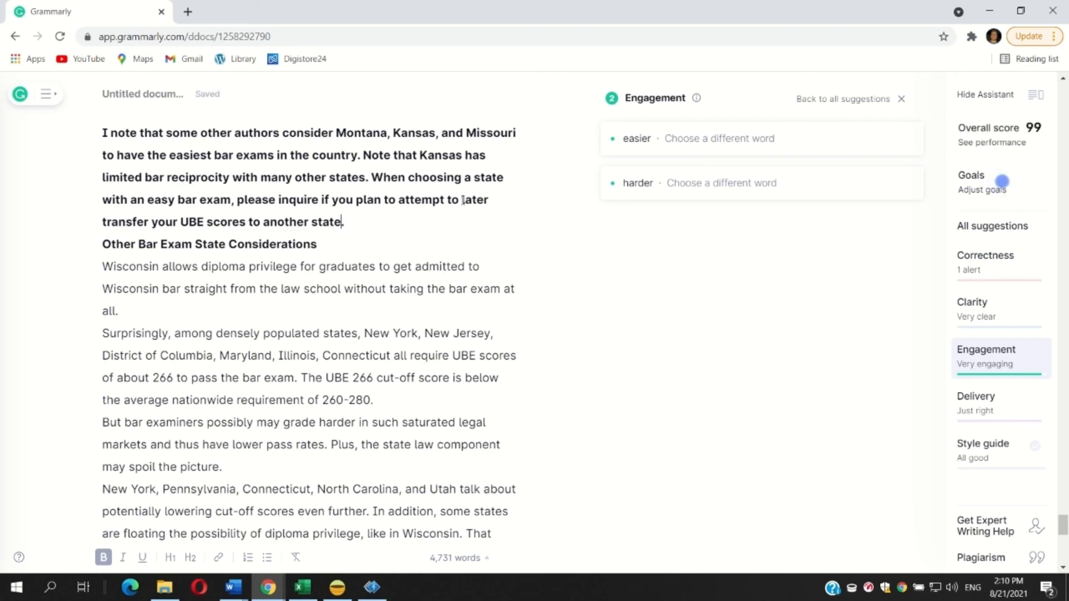
Step: Dismiss the suggestion for "easier" states and delete the flagged word "harder" from "move to another harder state"
{"action": "left_click", "coordinate": [671, 149]}
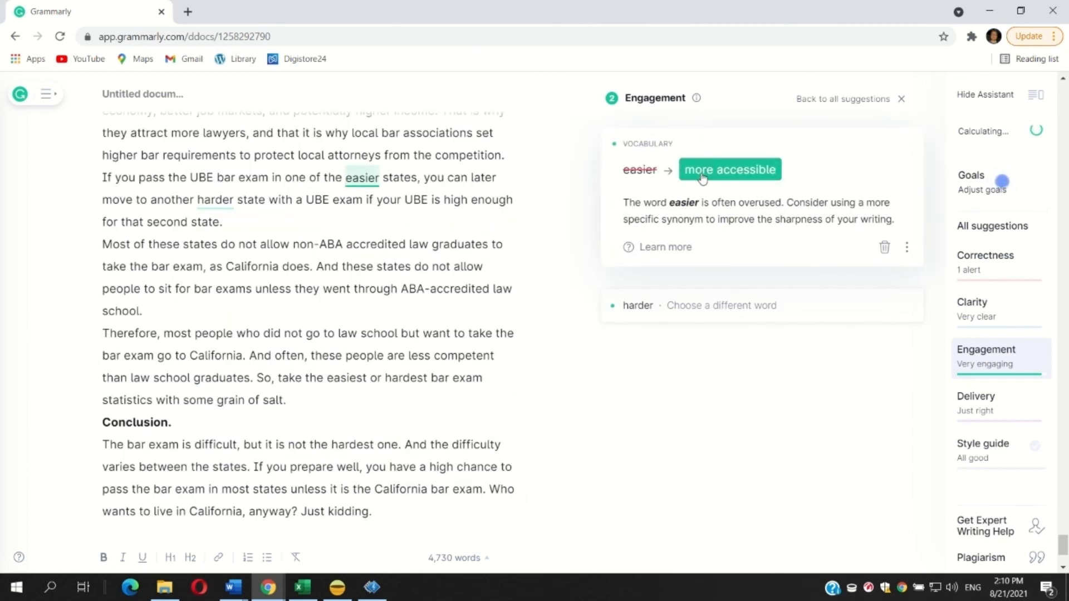
{"action": "left_click", "coordinate": [876, 244]}
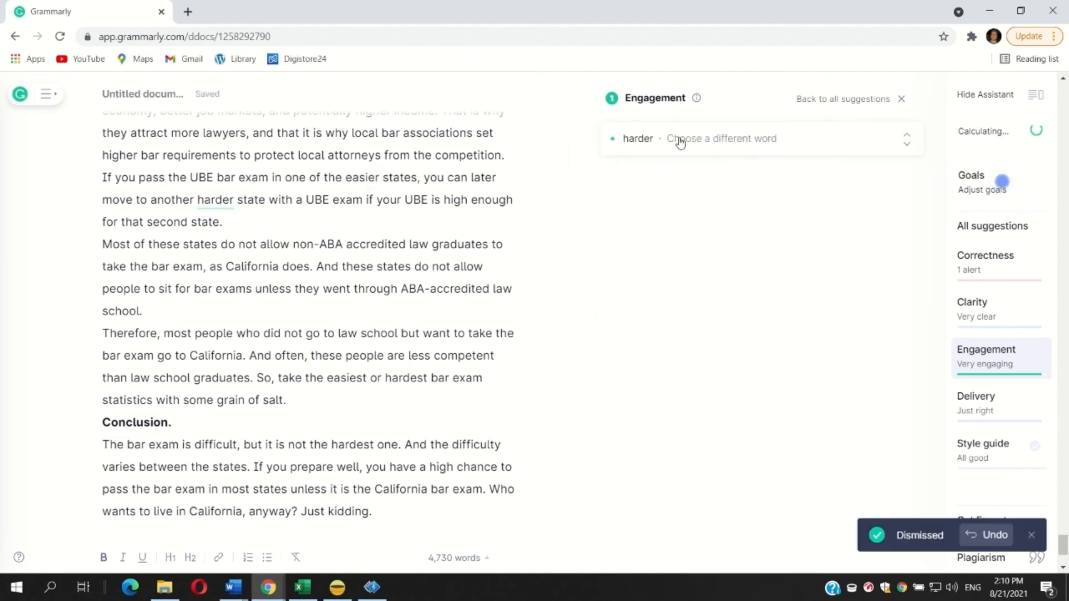
{"action": "left_click", "coordinate": [679, 140]}
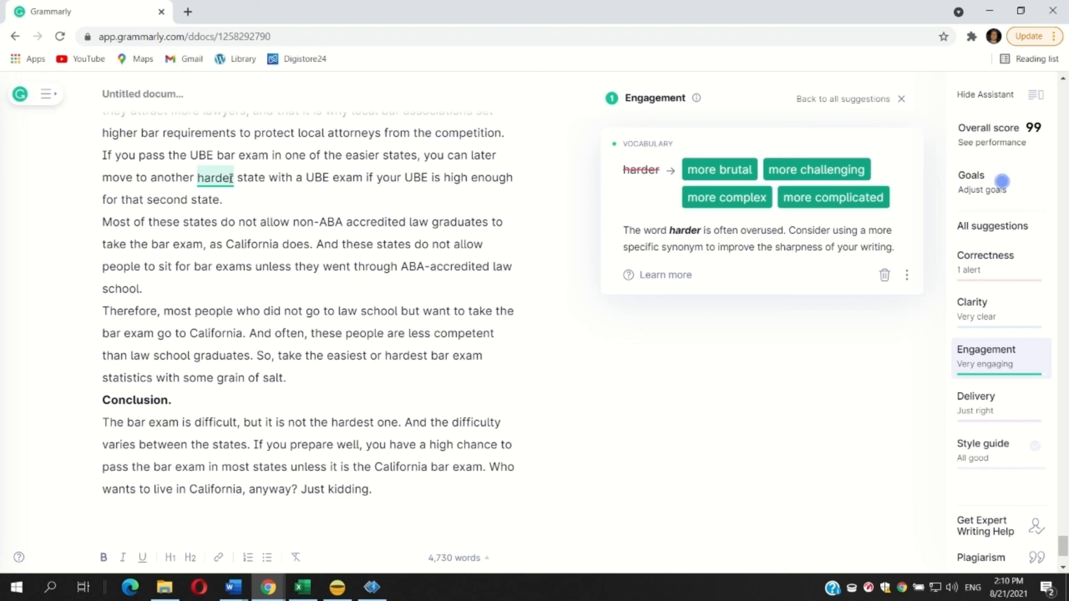
{"action": "key", "text": "BackSpace"}
{"action": "key", "text": "BackSpace"}
{"action": "key", "text": "BackSpace"}
{"action": "key", "text": "BackSpace"}
{"action": "key", "text": "BackSpace"}
{"action": "key", "text": "BackSpace"}
{"action": "key", "text": "BackSpace"}
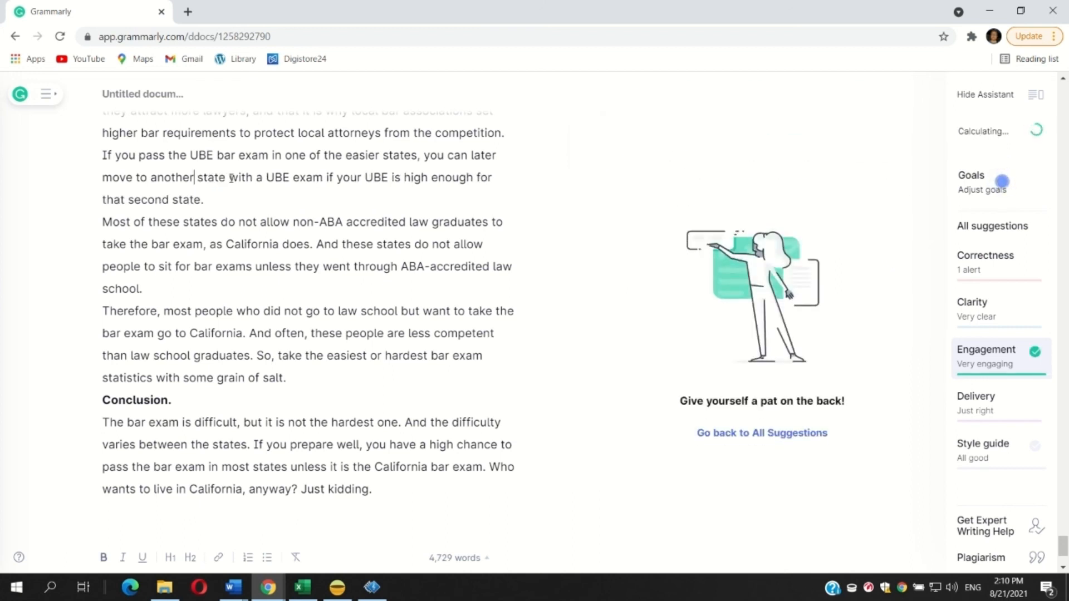
Step: Insert "higher" before "UBE exam" in "move to another state with a UBE exam"
{"action": "key", "text": "ctrl+Right"}
{"action": "key", "text": "ctrl+Right"}
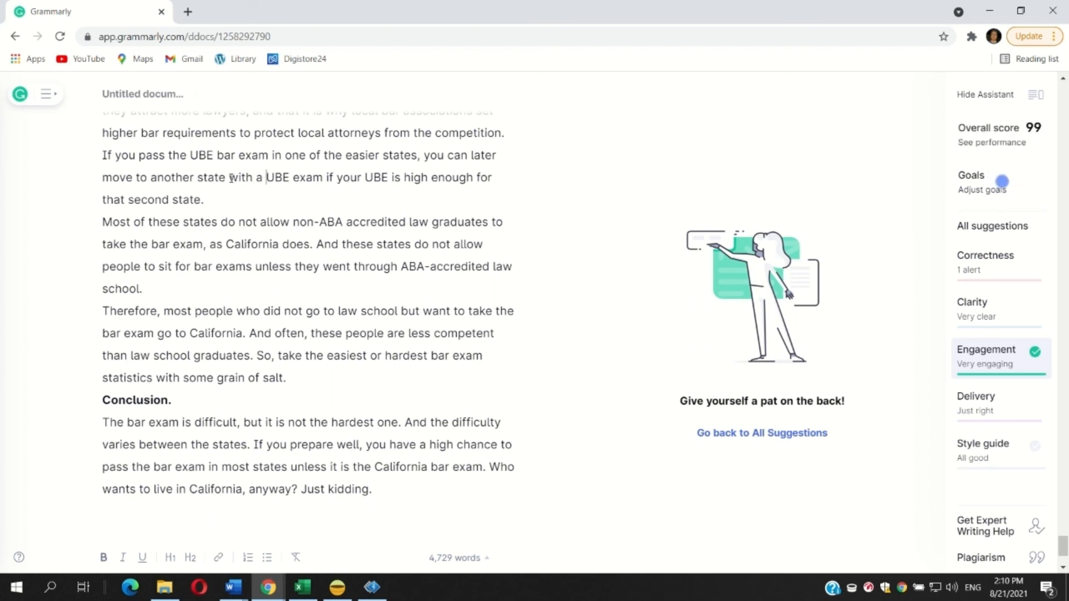
{"action": "type", "text": "higher"}
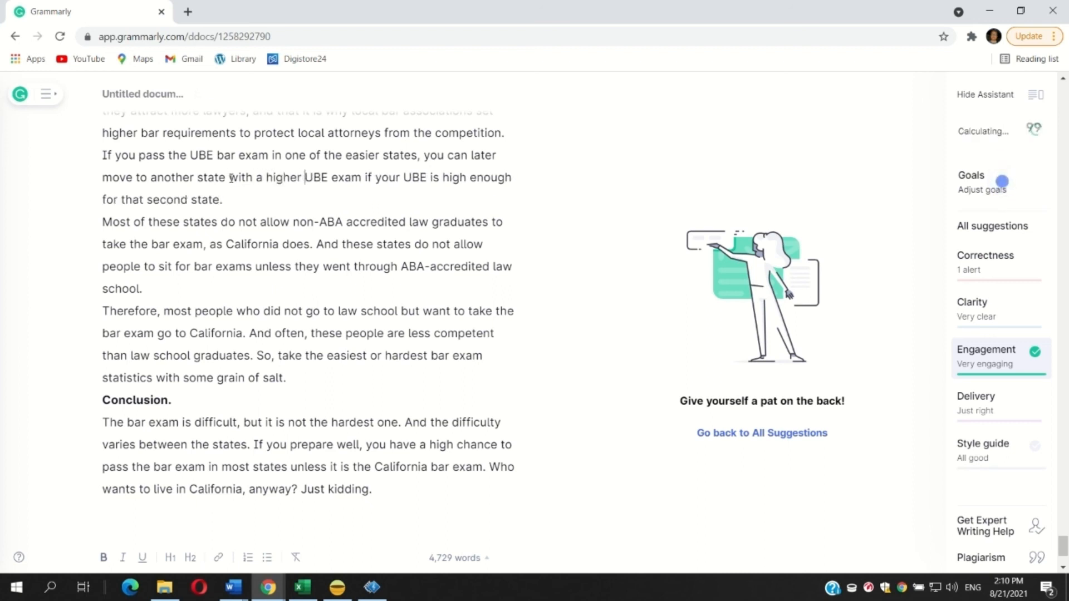